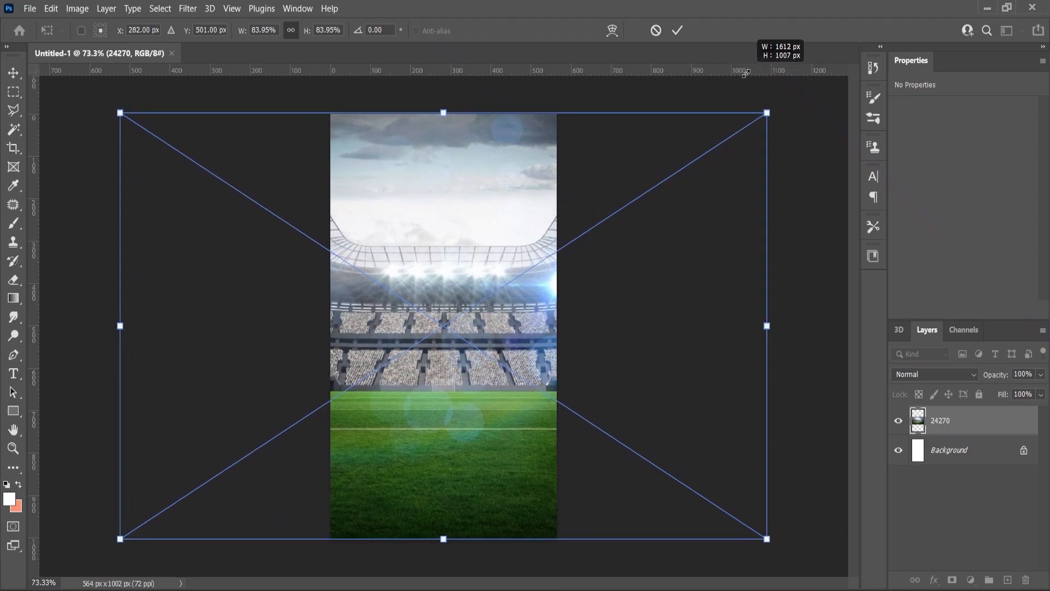
# - Confirm the stadium image's scaled placement and shift it horizontally to X -506 px
pyautogui.press('Return')
pyautogui.press('z')
pyautogui.click(14, 74)
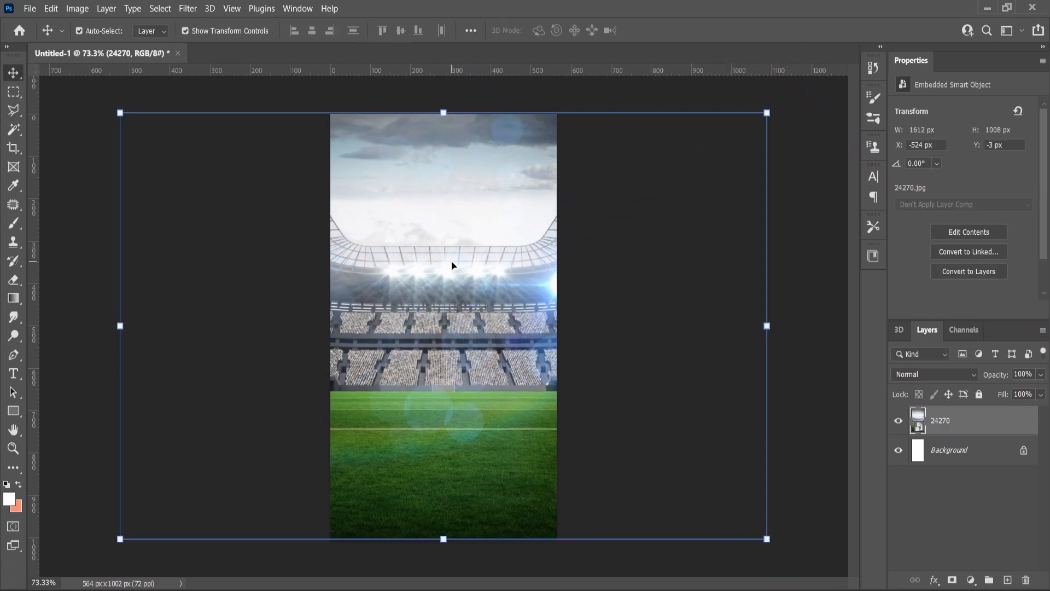
pyautogui.moveTo(452, 265); pyautogui.dragTo(461, 263)
# - Apply a Levels adjustment to the stadium image with input levels 2, 0.96, 243 and output levels 0, 252
pyautogui.click(77, 9)
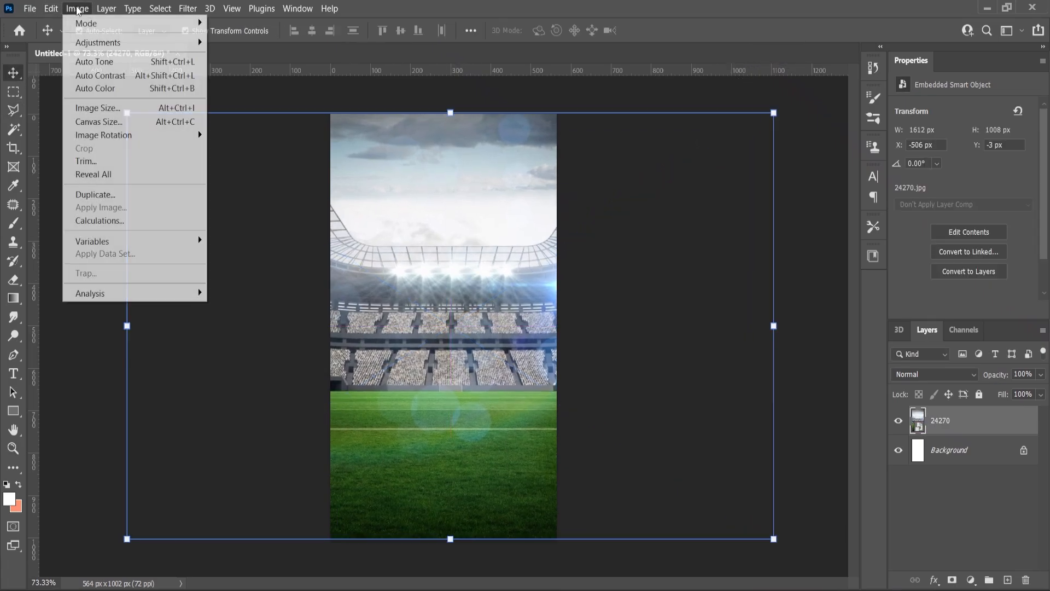
pyautogui.moveTo(96, 42)
pyautogui.click(377, 117)
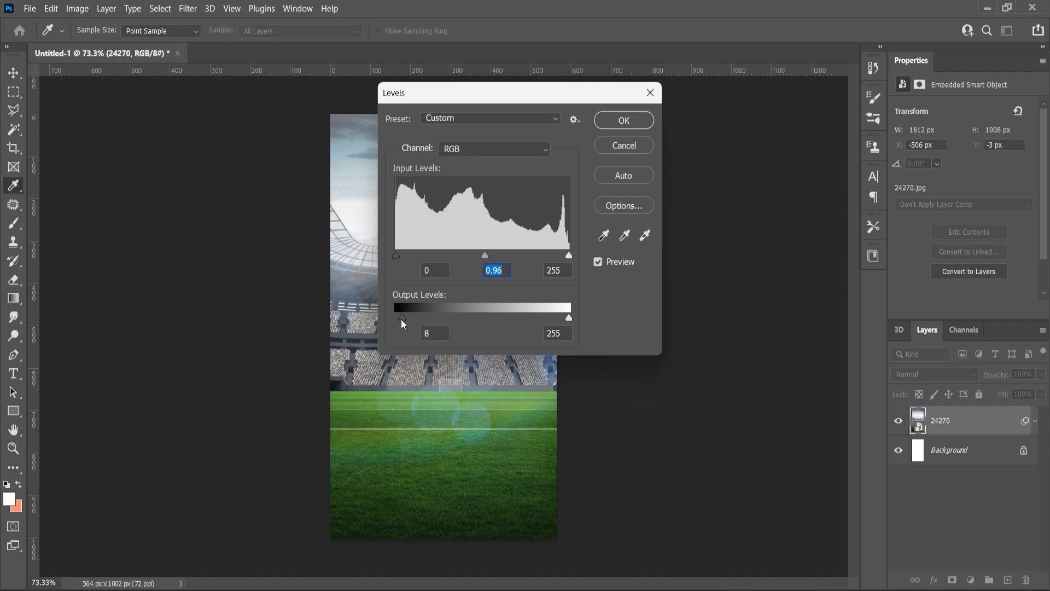
pyautogui.moveTo(402, 320); pyautogui.dragTo(395, 320)
pyautogui.moveTo(569, 319); pyautogui.dragTo(561, 322)
pyautogui.moveTo(529, 94); pyautogui.dragTo(656, 157)
pyautogui.moveTo(690, 379); pyautogui.dragTo(696, 379)
pyautogui.moveTo(696, 318); pyautogui.dragTo(694, 319)
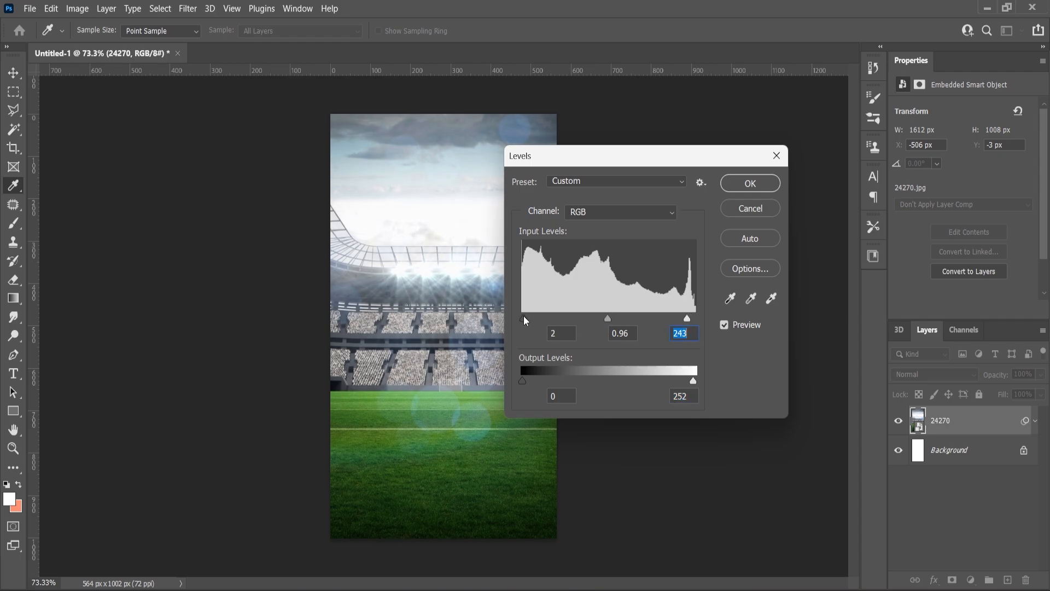
pyautogui.click(740, 190)
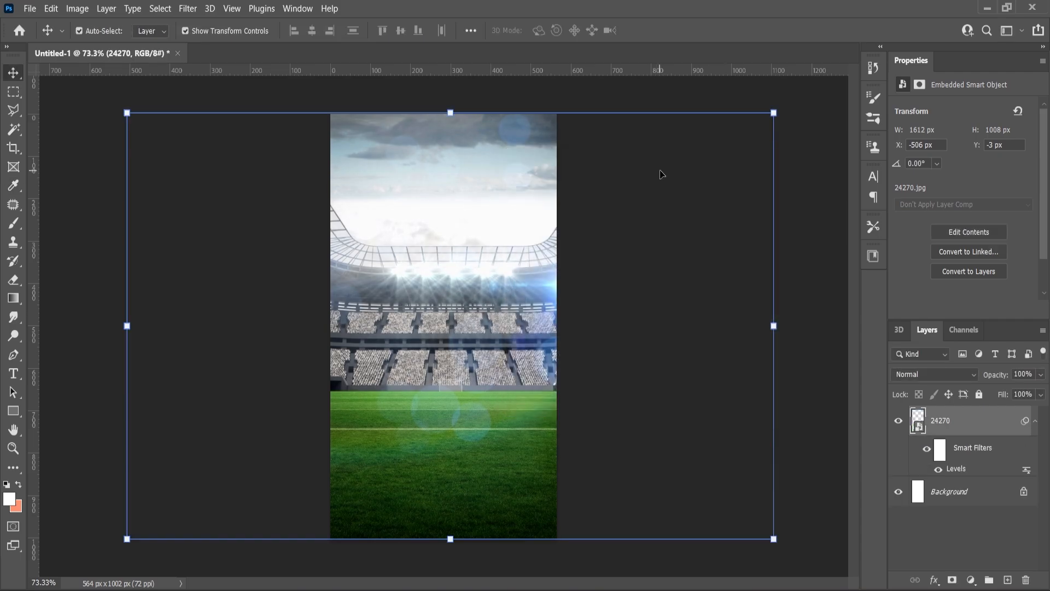
# - Nudge the stadium image vertically to Y -6 px
pyautogui.scroll(1, 487, 315)
pyautogui.moveTo(487, 314); pyautogui.dragTo(488, 317)
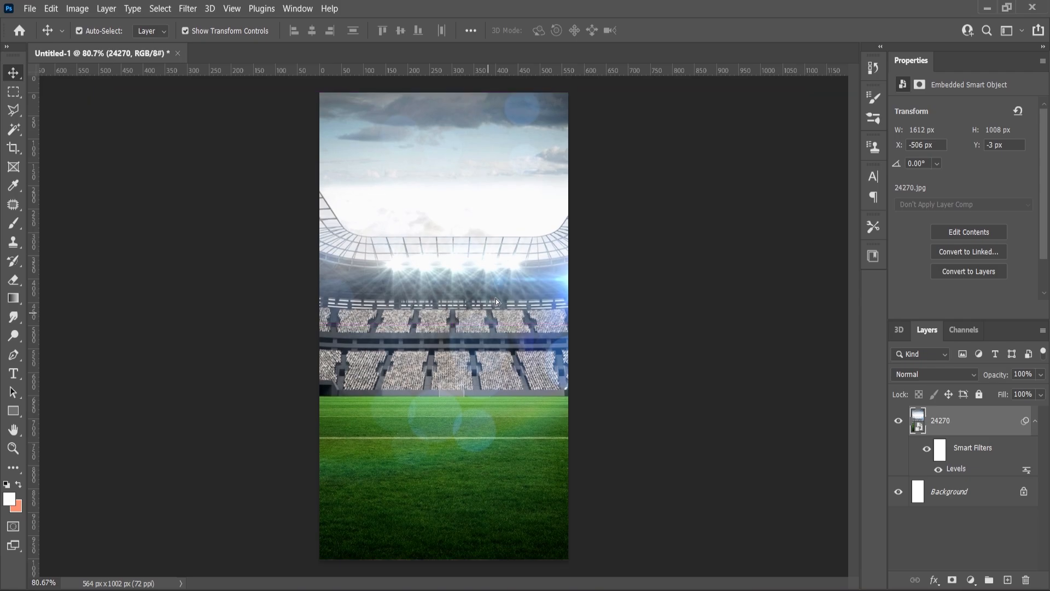
pyautogui.scroll(-6, 496, 298)
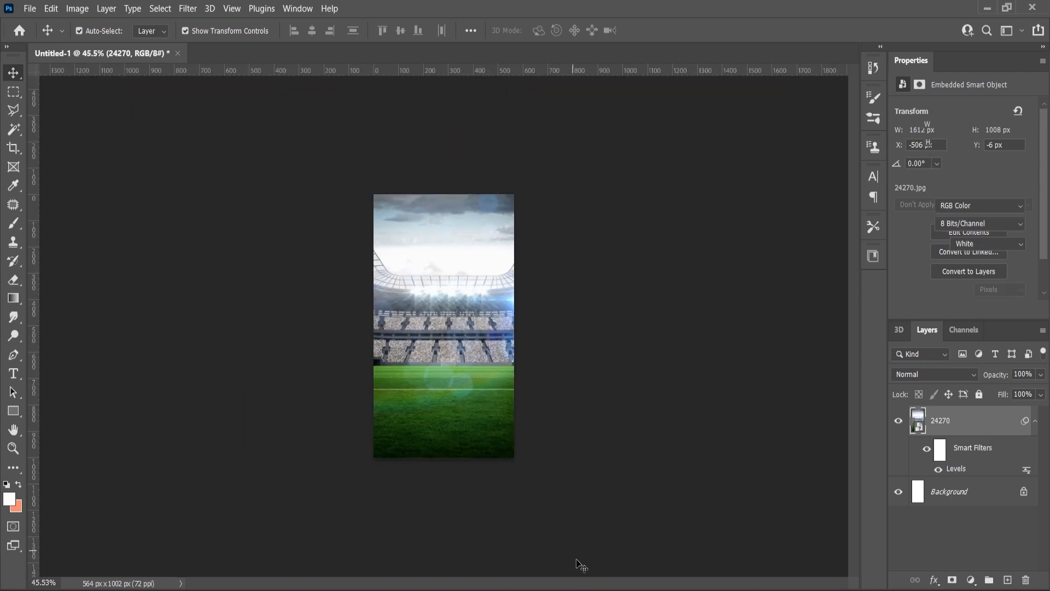
# - Place the pngwing.com soccer ball image from the source folder into the document and scale it to 404 x 402 px
pyautogui.click(601, 589)
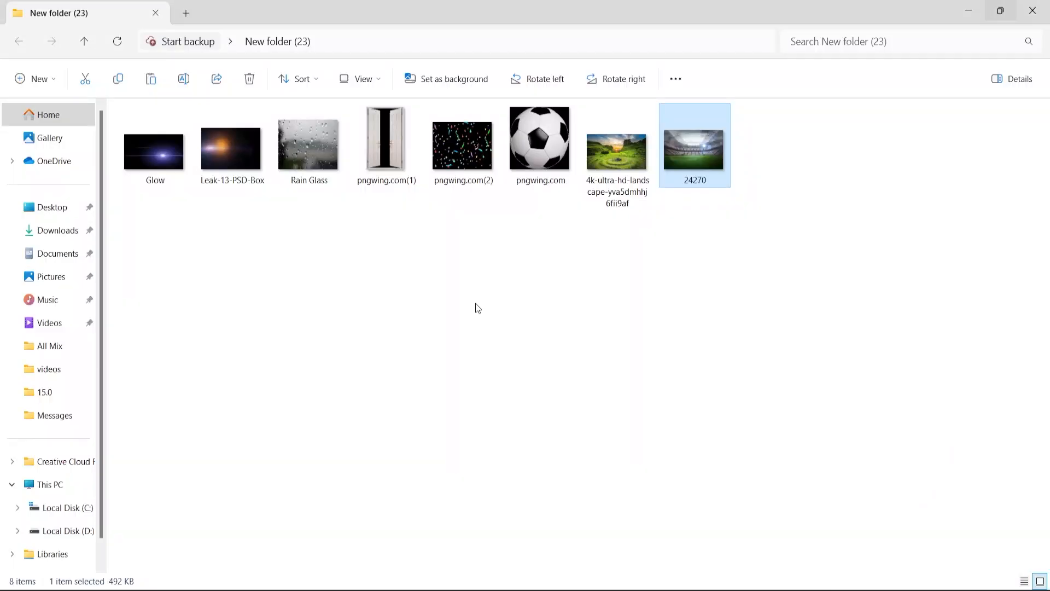
pyautogui.moveTo(540, 148); pyautogui.dragTo(463, 385)
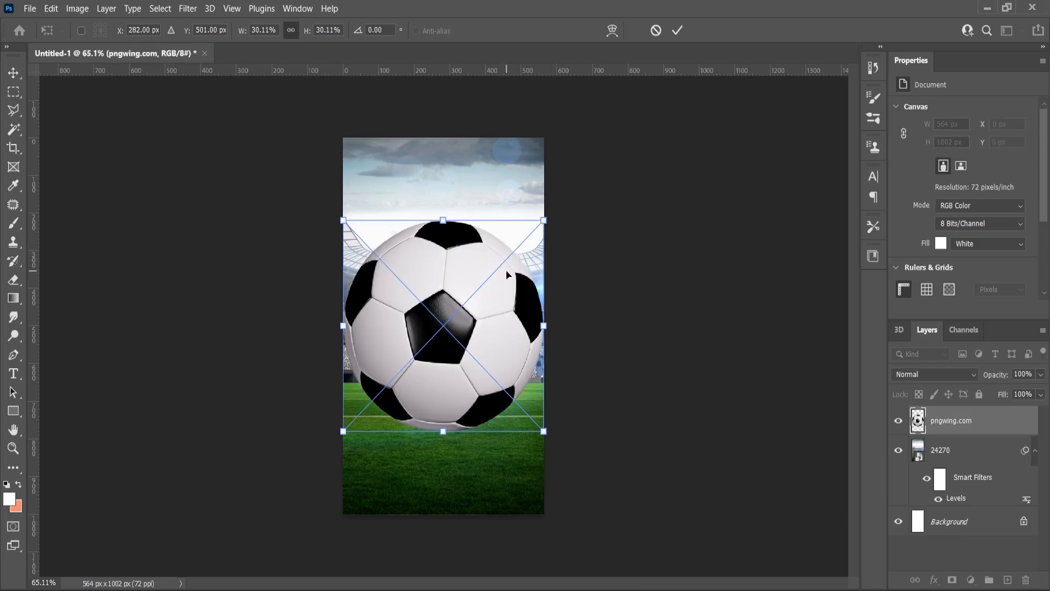
pyautogui.moveTo(544, 220); pyautogui.dragTo(532, 264)
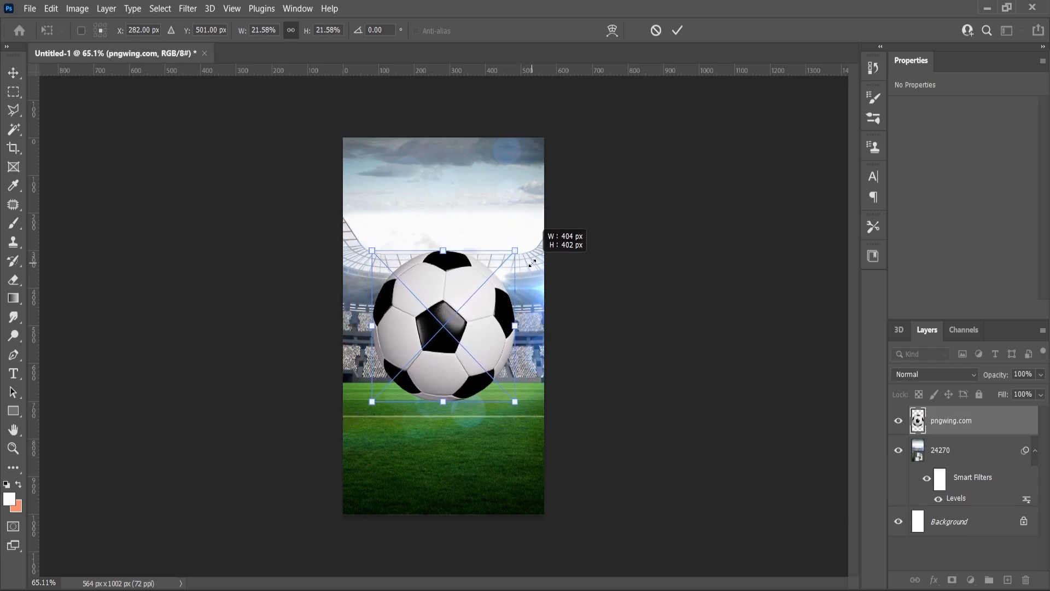
pyautogui.click(15, 79)
# - Move the ball 125 px straight down onto the grass and enlarge it to 452 x 450 px
pyautogui.scroll(2, 454, 412)
pyautogui.moveTo(465, 353); pyautogui.dragTo(465, 423)
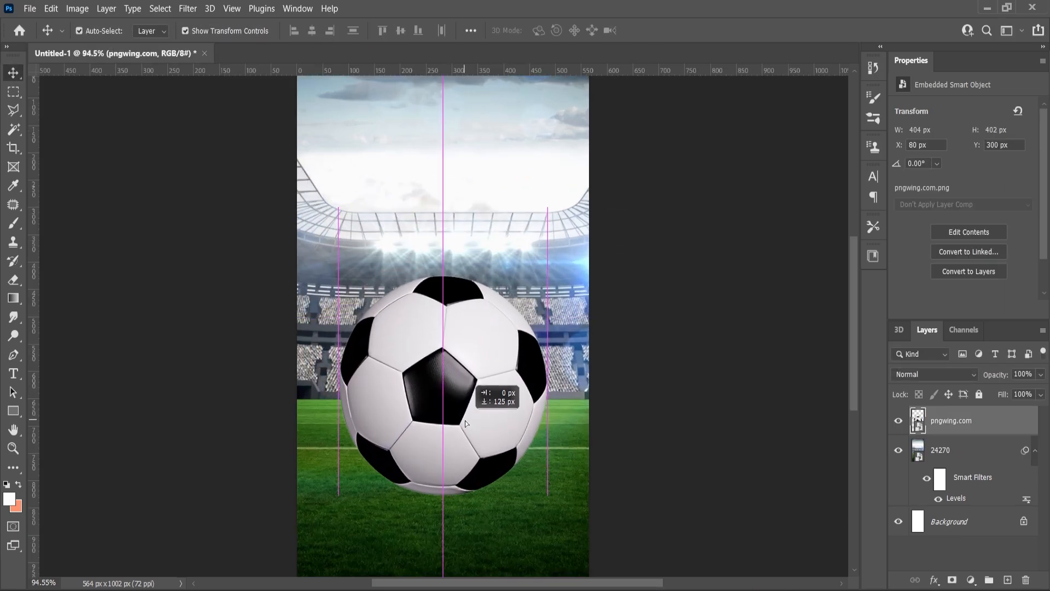
pyautogui.scroll(-1, 466, 423)
pyautogui.hotkey('ctrl', 't')
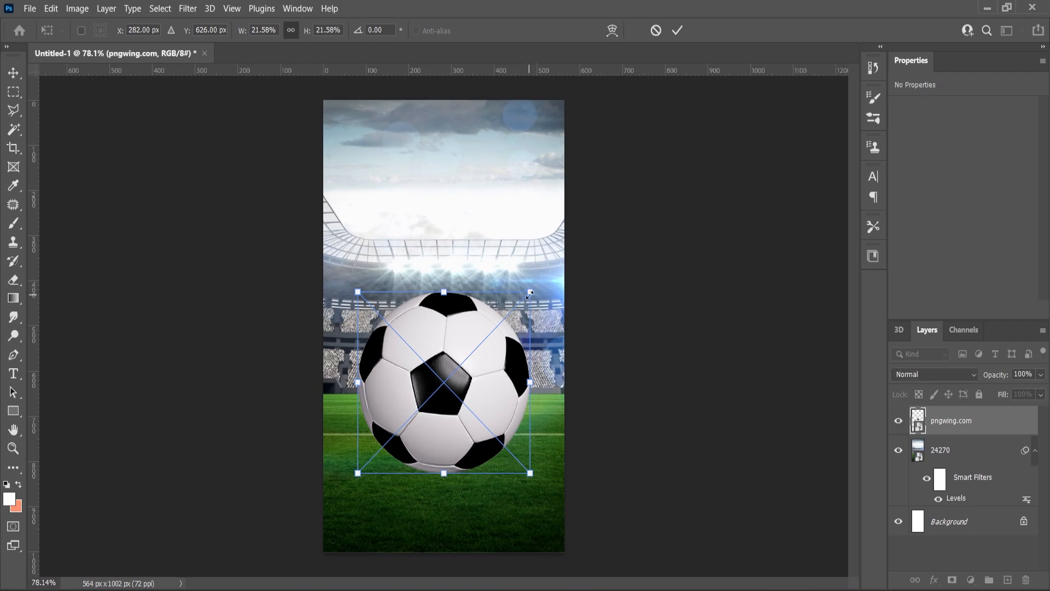
pyautogui.moveTo(538, 285); pyautogui.dragTo(548, 273)
pyautogui.click(11, 76)
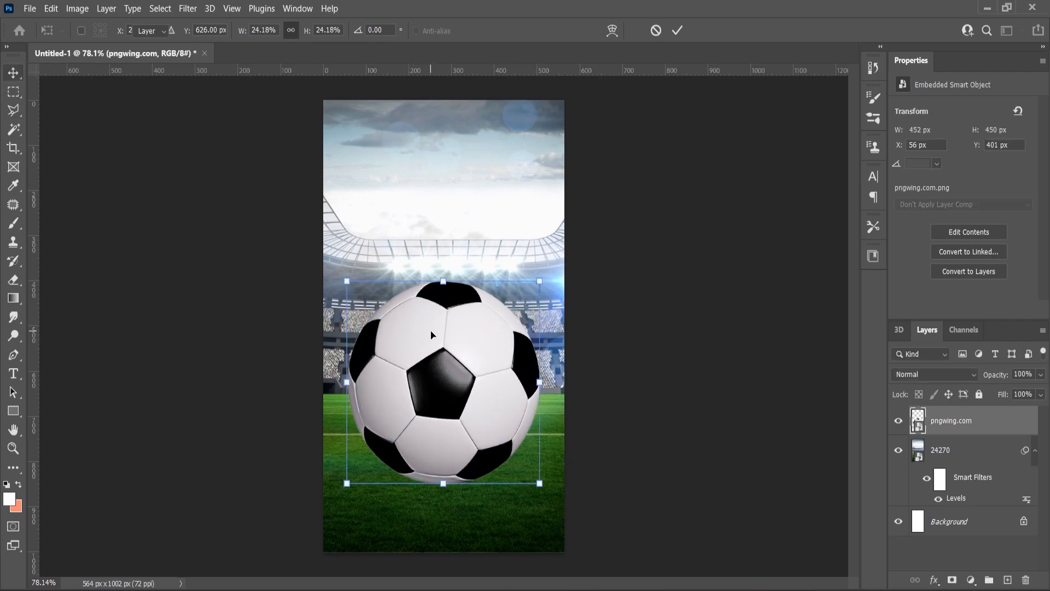
pyautogui.hotkey('ctrl', 'a')
pyautogui.hotkey('ctrl', 'd')
pyautogui.click(634, 293)
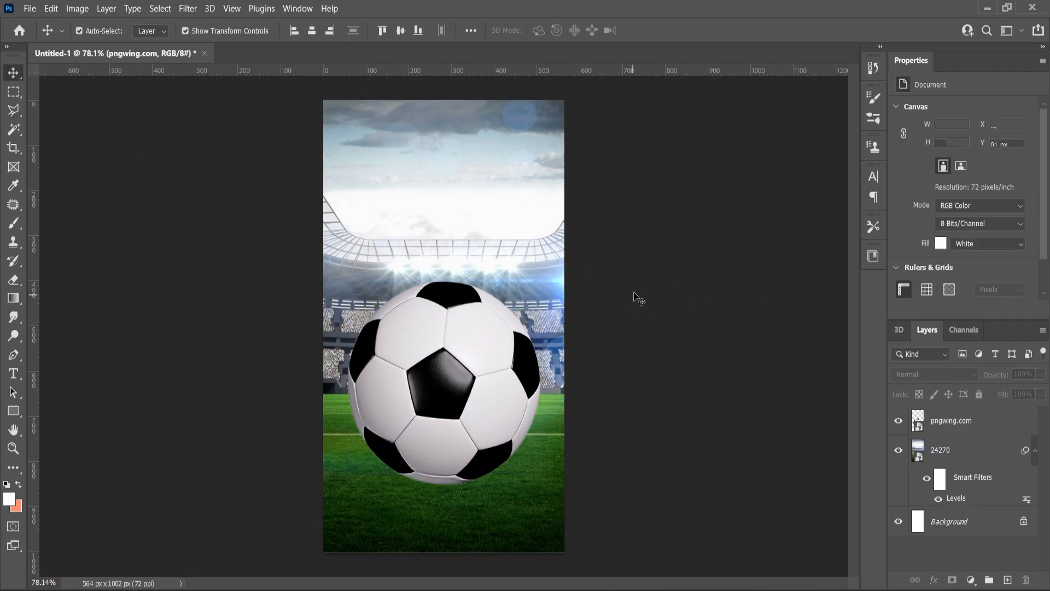
# - Add the text "THE GAME STARTS" in Poppins Regular in the sky above the ball
pyautogui.scroll(-1, 594, 266)
pyautogui.scroll(3, 593, 260)
pyautogui.scroll(2, 582, 209)
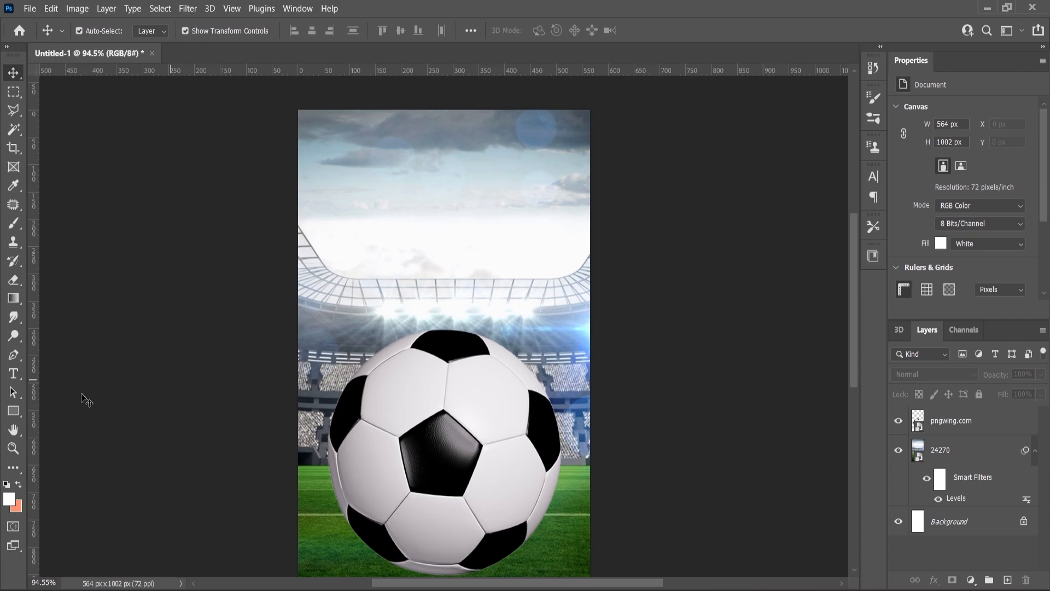
pyautogui.click(13, 374)
pyautogui.click(401, 200)
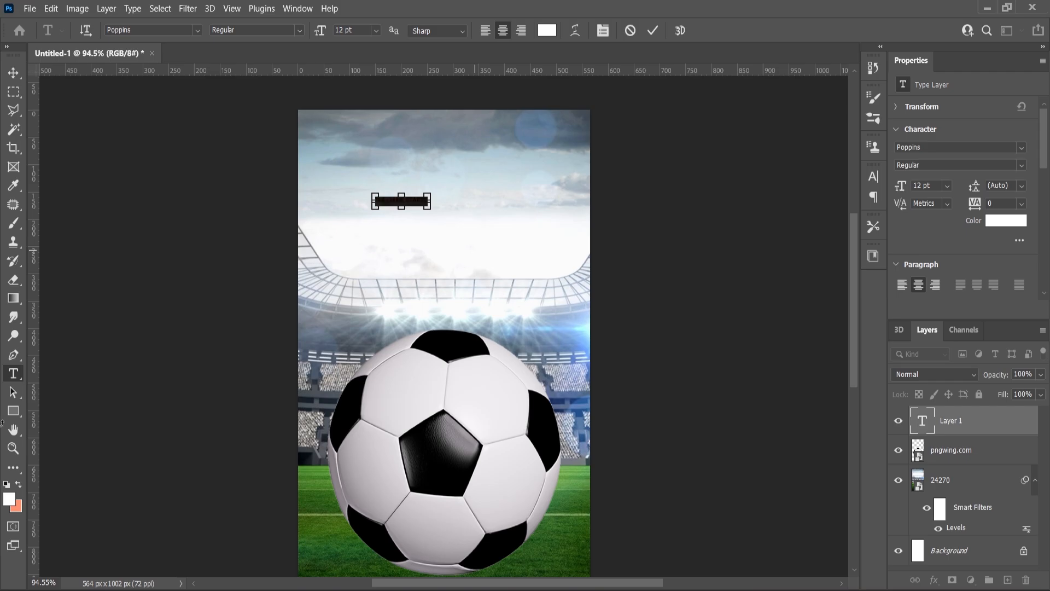
# - Set the "THE GAME STARTS" text's colour to black (000000) and its size to 30 pt
pyautogui.click(16, 500)
pyautogui.write('000000')
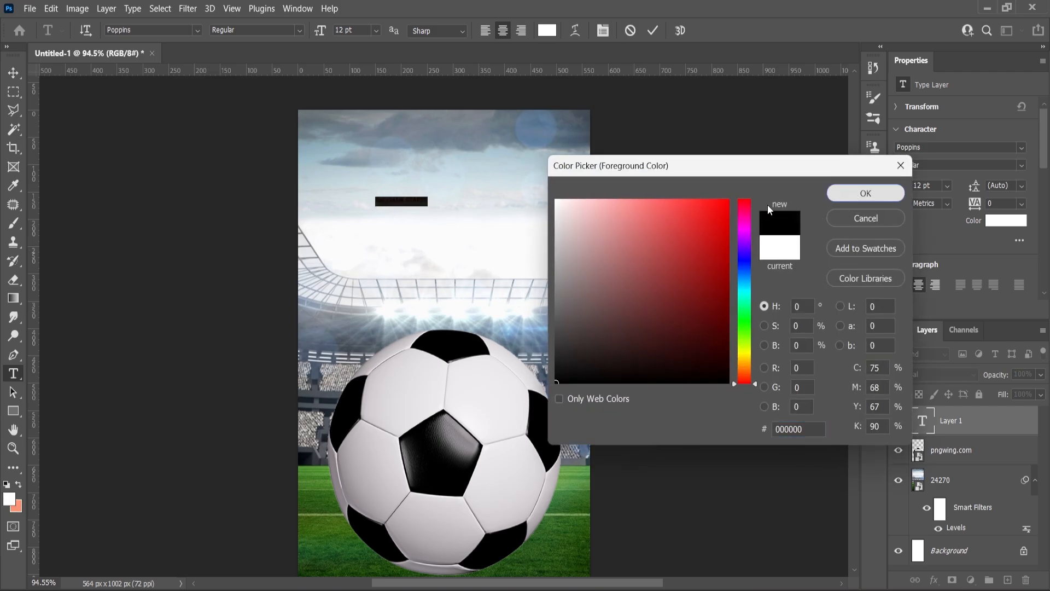
pyautogui.click(862, 192)
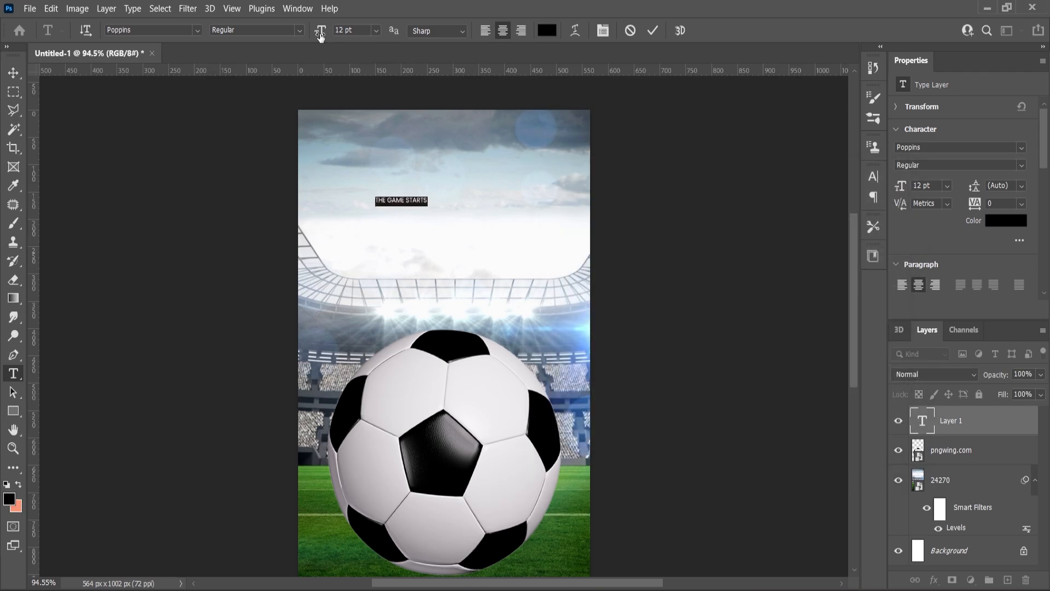
pyautogui.moveTo(330, 37); pyautogui.dragTo(333, 37)
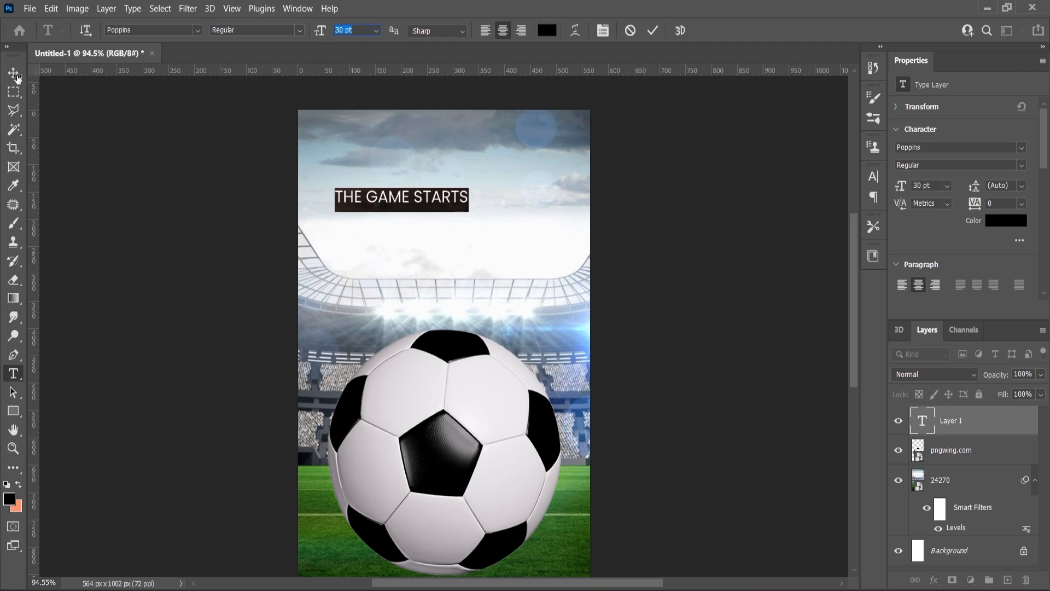
# - Centre the "THE GAME STARTS" text horizontally on the canvas
pyautogui.click(16, 77)
pyautogui.hotkey('ctrl', 'a')
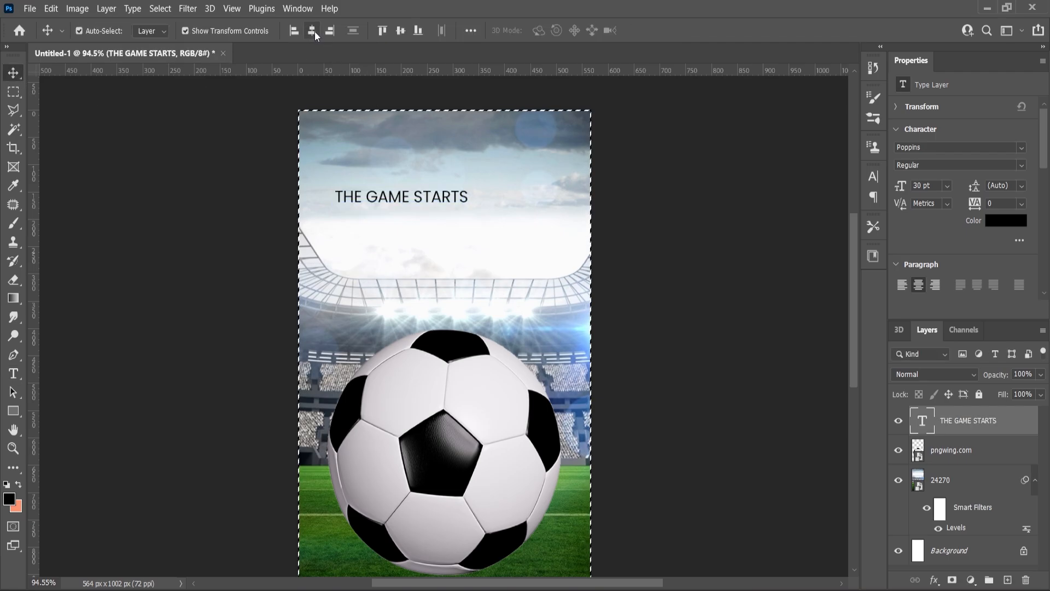
pyautogui.click(312, 31)
pyautogui.hotkey('ctrl', 'd')
pyautogui.hotkey('ctrl', 'n')
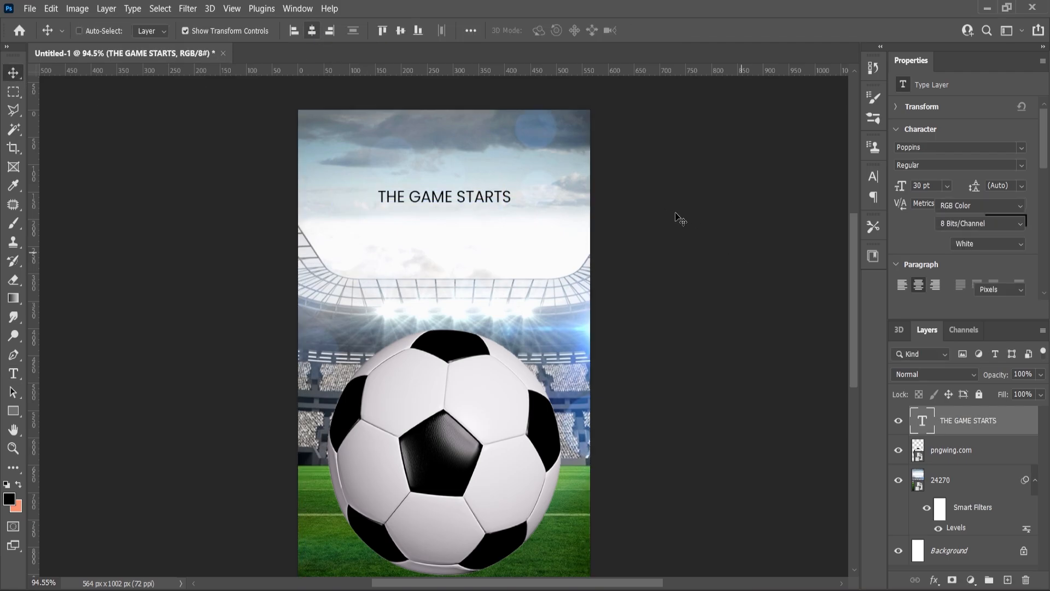
# - Set the tracking of the "THE GAME STARTS" text to 180
pyautogui.scroll(3, 447, 208)
pyautogui.click(440, 195)
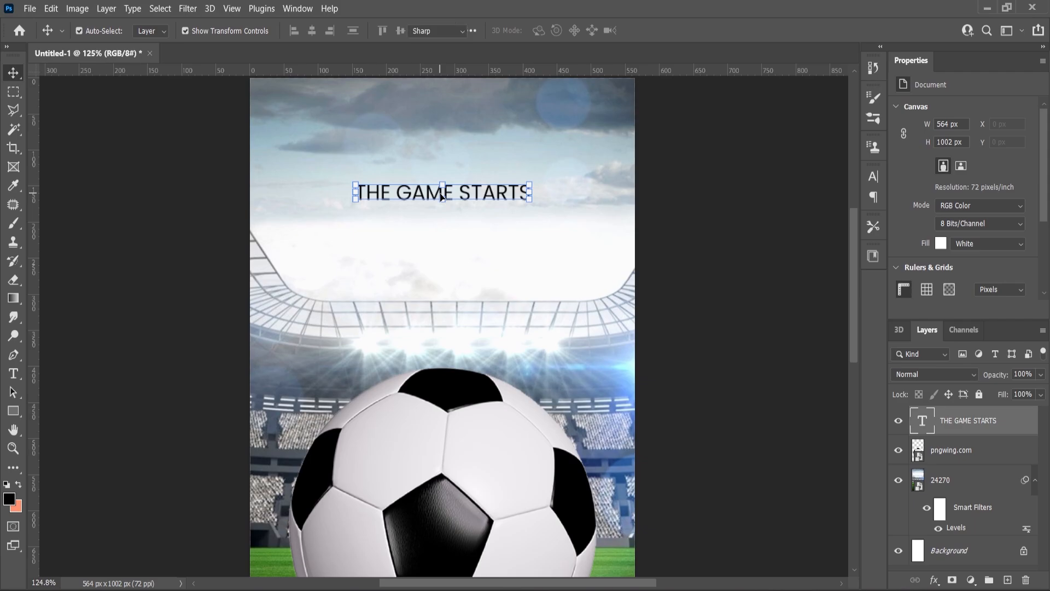
pyautogui.doubleClick(441, 195)
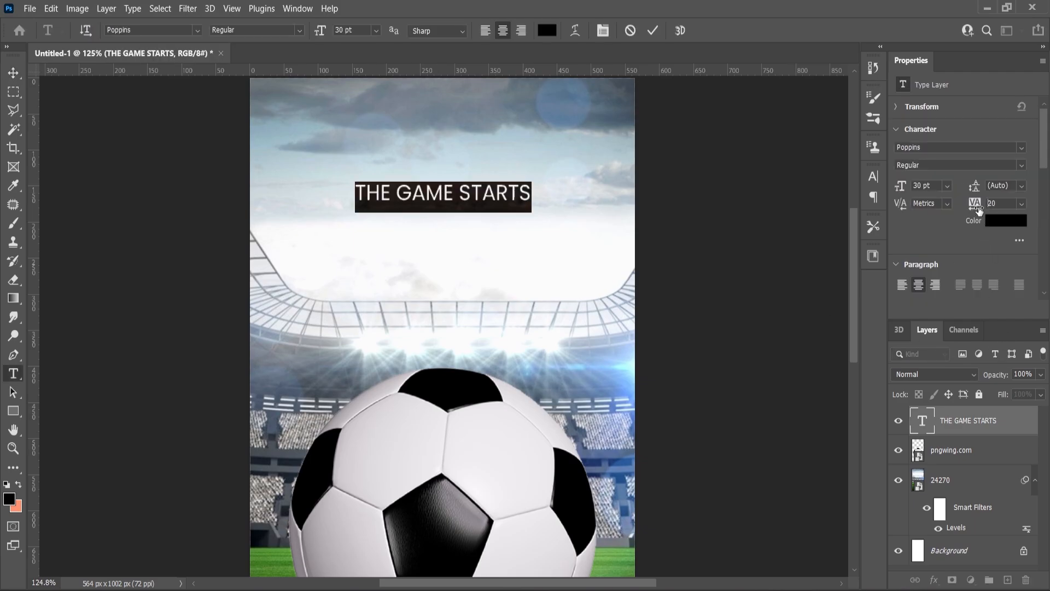
pyautogui.moveTo(979, 210); pyautogui.dragTo(982, 211)
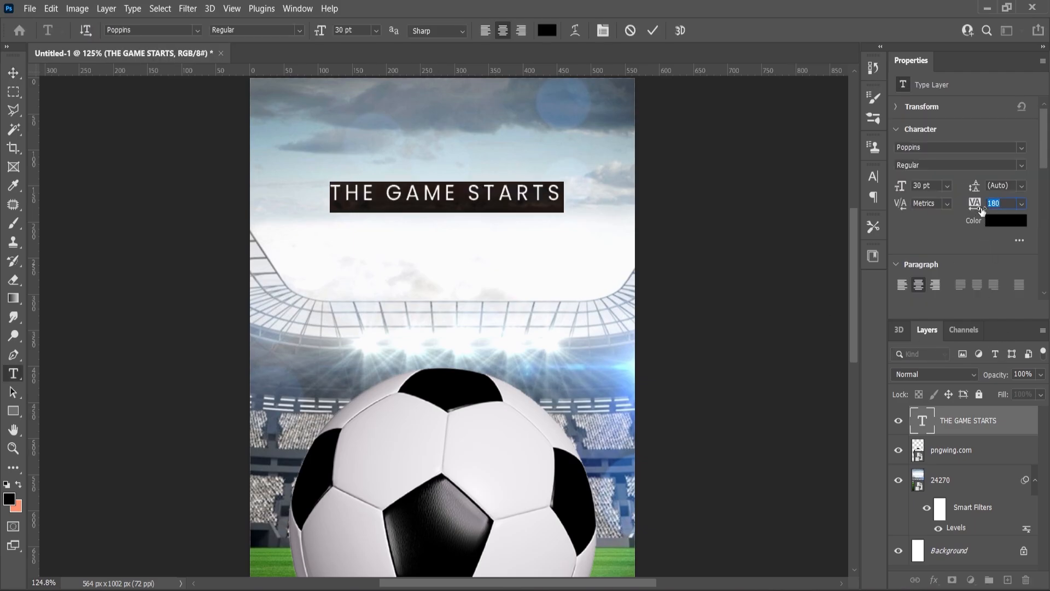
pyautogui.click(15, 76)
# - Duplicate the "THE GAME STARTS" text layer, move the copy just below the original and change its wording to "BLAST"
pyautogui.moveTo(972, 423); pyautogui.dragTo(1008, 579)
pyautogui.moveTo(453, 196); pyautogui.dragTo(452, 212)
pyautogui.doubleClick(452, 212)
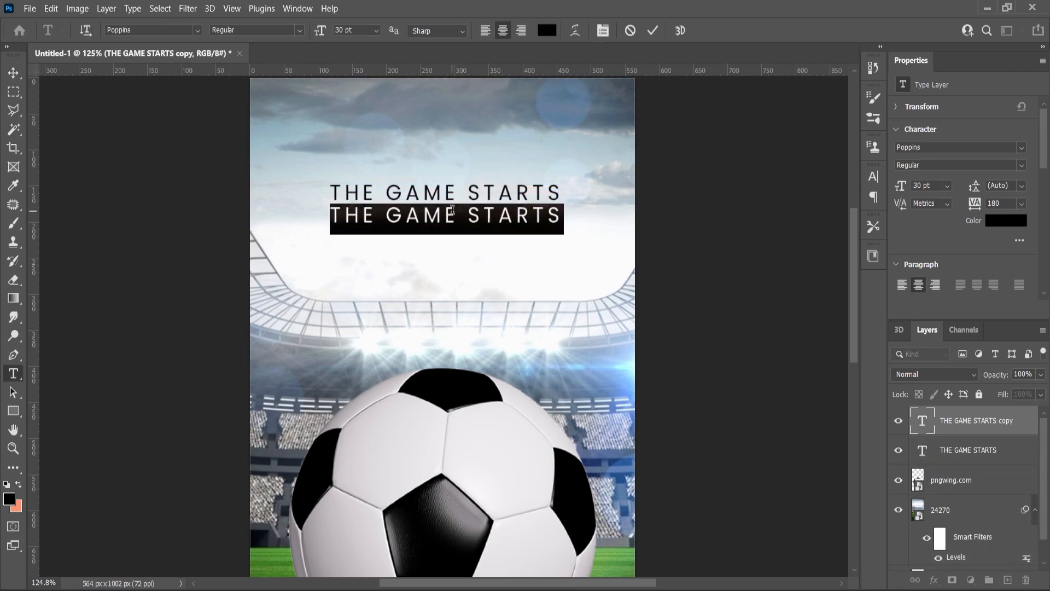
pyautogui.write('BLAST')
pyautogui.hotkey('ctrl', 'a')
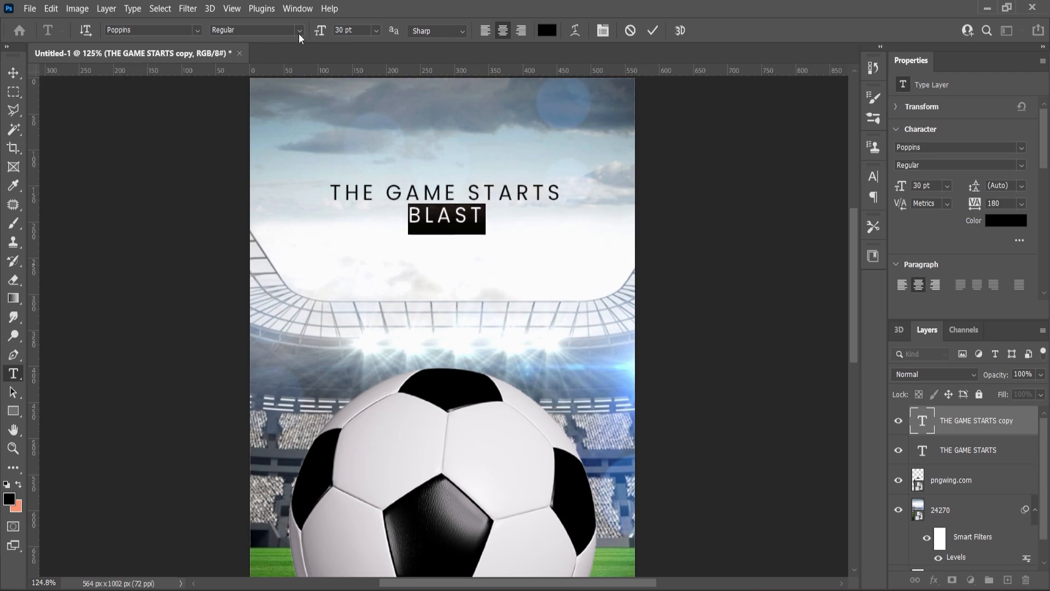
# - Format the "BLAST" text as Poppins Bold with tracking 0 and a size of 86 pt
pyautogui.click(300, 36)
pyautogui.click(240, 228)
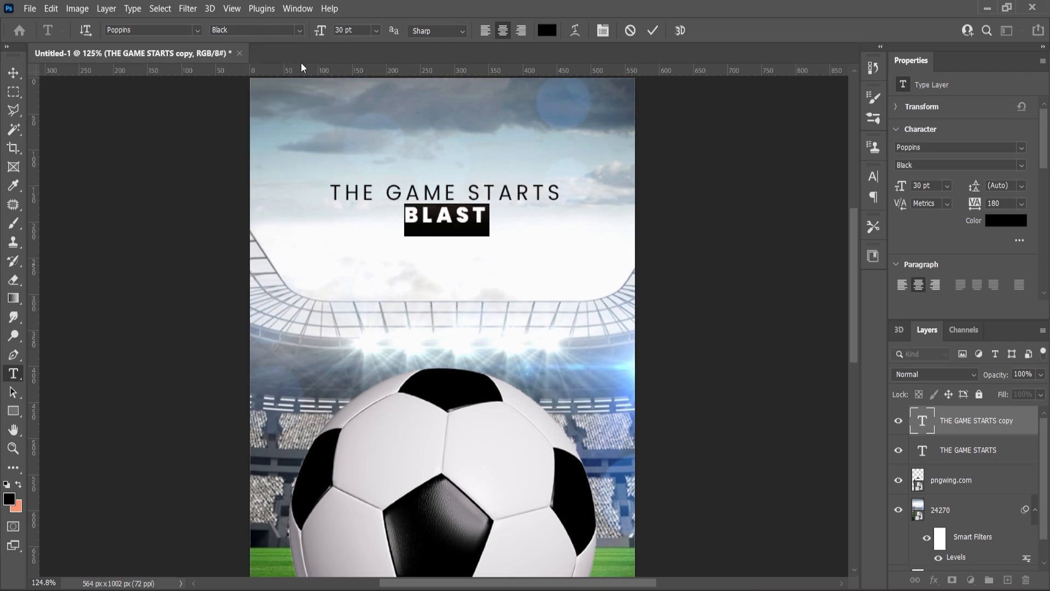
pyautogui.click(301, 31)
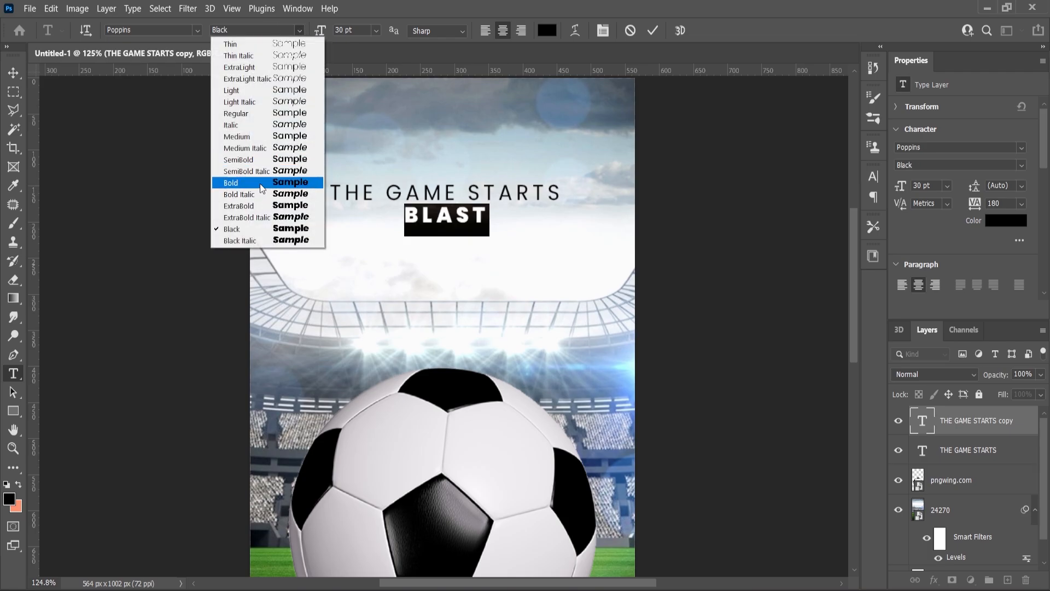
pyautogui.click(241, 182)
pyautogui.click(1021, 204)
pyautogui.click(1006, 294)
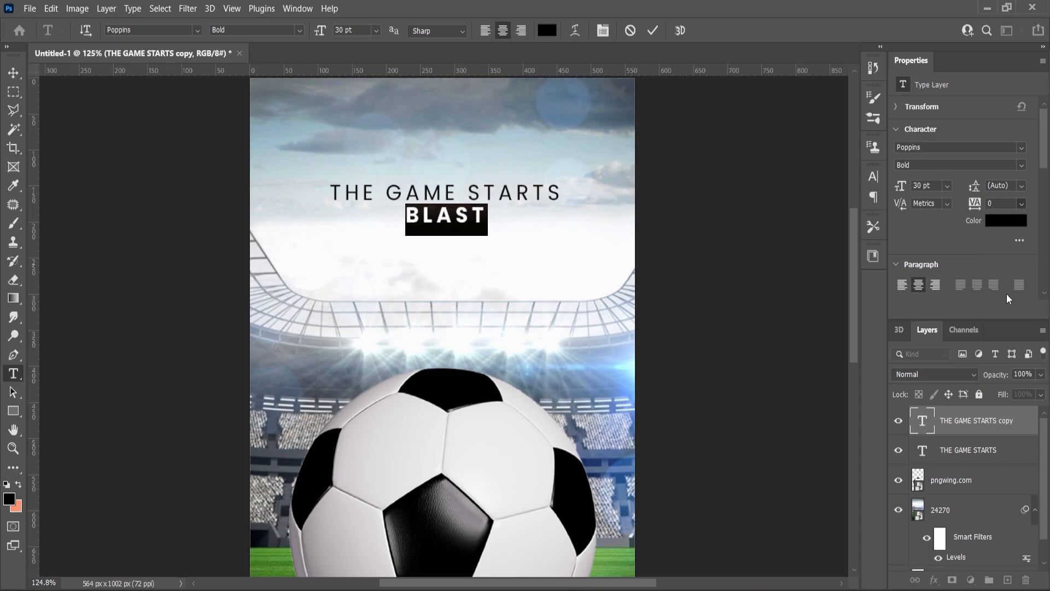
pyautogui.moveTo(322, 31); pyautogui.dragTo(362, 40)
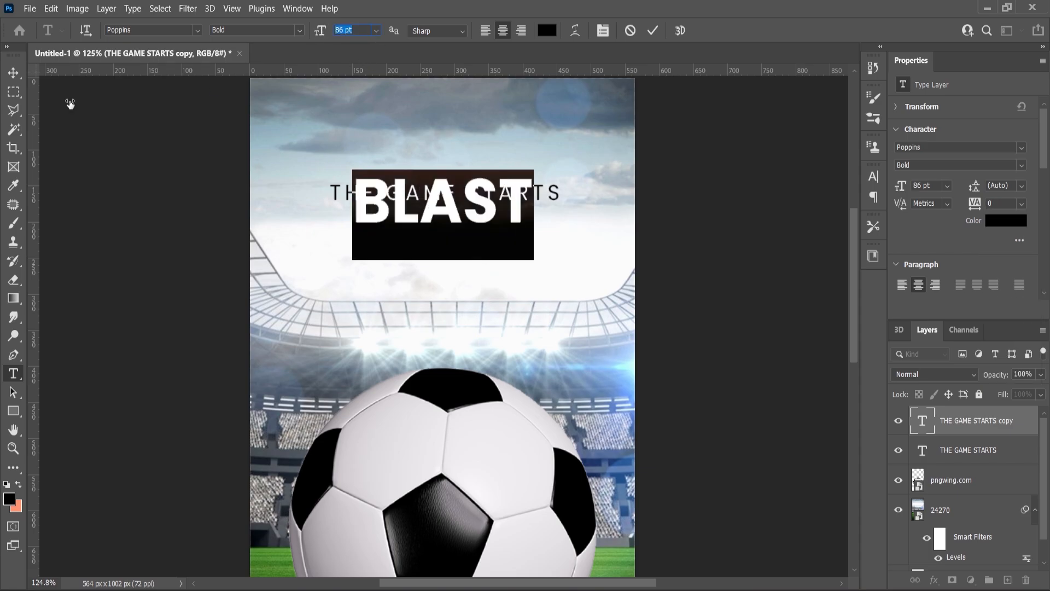
# - Move "BLAST" below the "THE GAME STARTS" line and scale it to about 133% so it spans the line's width
pyautogui.click(14, 72)
pyautogui.moveTo(455, 217); pyautogui.dragTo(458, 251)
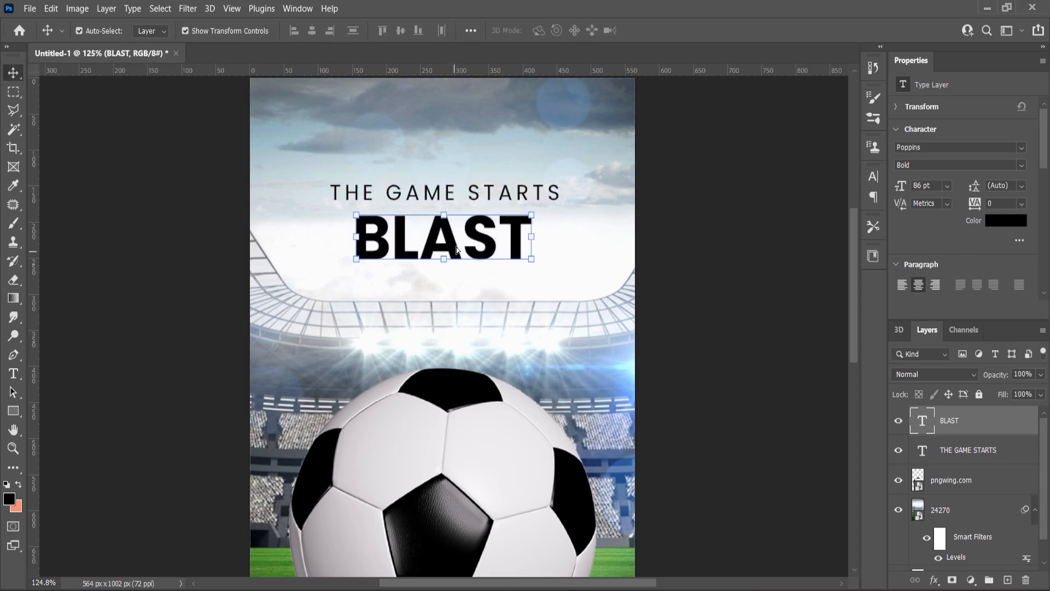
pyautogui.moveTo(534, 264); pyautogui.dragTo(568, 287)
pyautogui.press('Return')
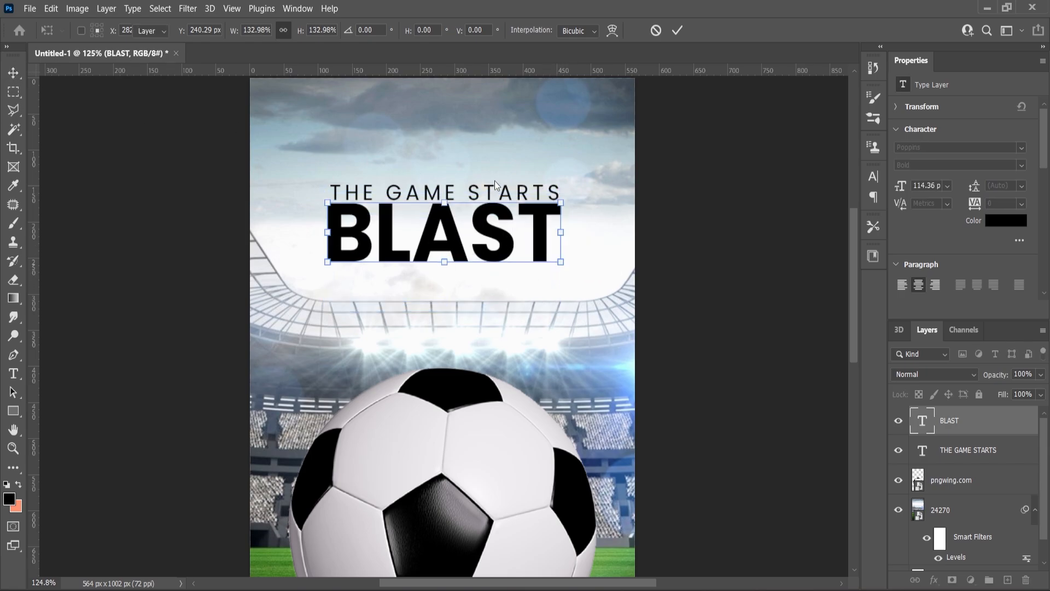
pyautogui.click(491, 187)
pyautogui.scroll(2, 481, 206)
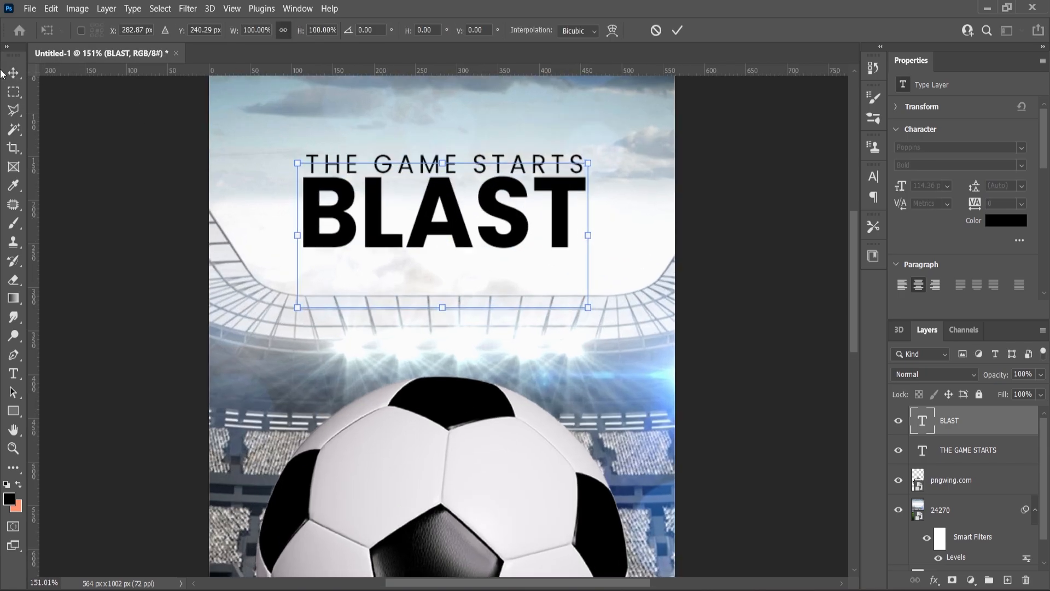
pyautogui.press('Return')
# - Move the "THE GAME STARTS" line slightly up and scale it to about 84% so it is narrower than "BLAST"
pyautogui.click(390, 119)
pyautogui.moveTo(390, 163); pyautogui.dragTo(390, 146)
pyautogui.scroll(3, 596, 138)
pyautogui.click(601, 144)
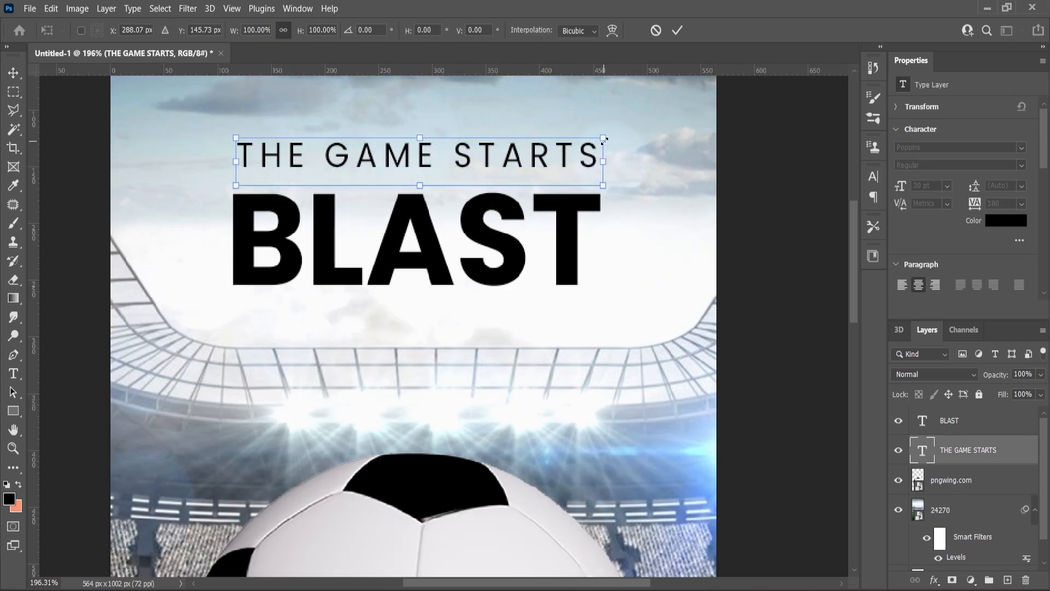
pyautogui.moveTo(603, 138); pyautogui.dragTo(575, 172)
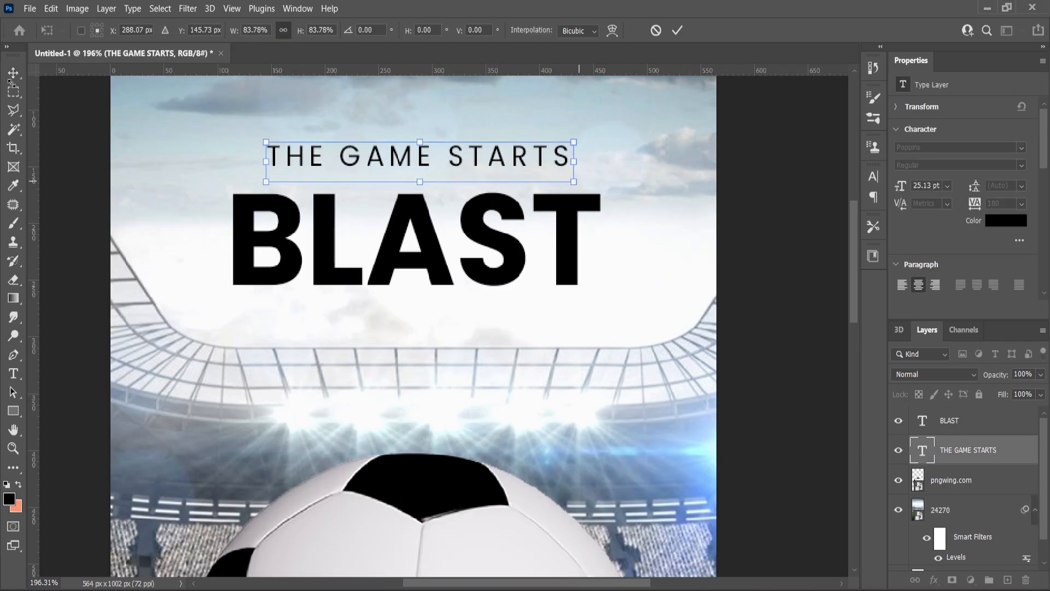
pyautogui.press('Return')
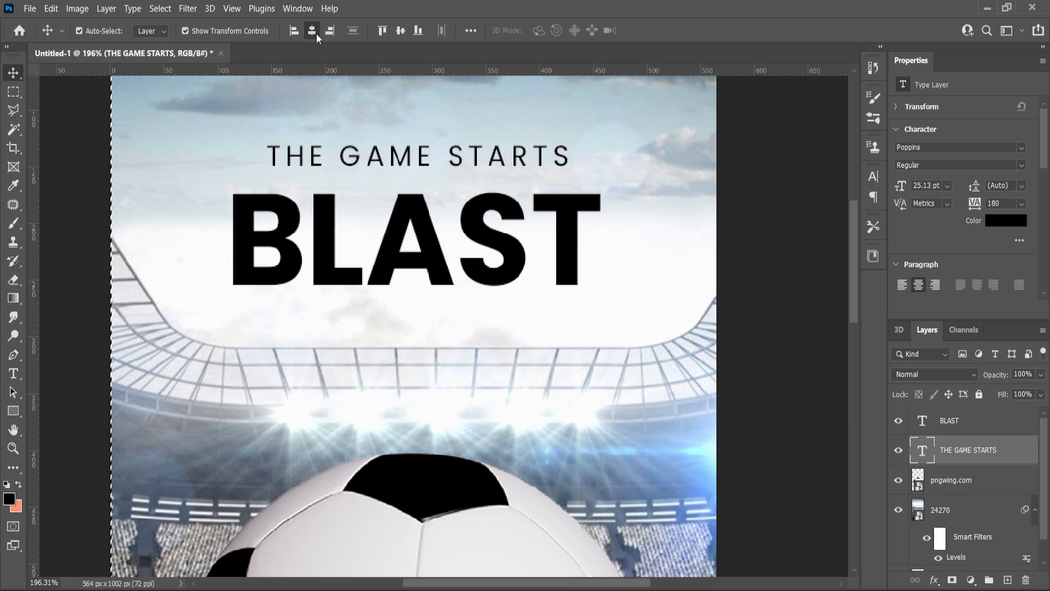
# - Centre both headline lines horizontally on the canvas and move "BLAST" up closer to the line above
pyautogui.click(313, 31)
pyautogui.click(565, 227)
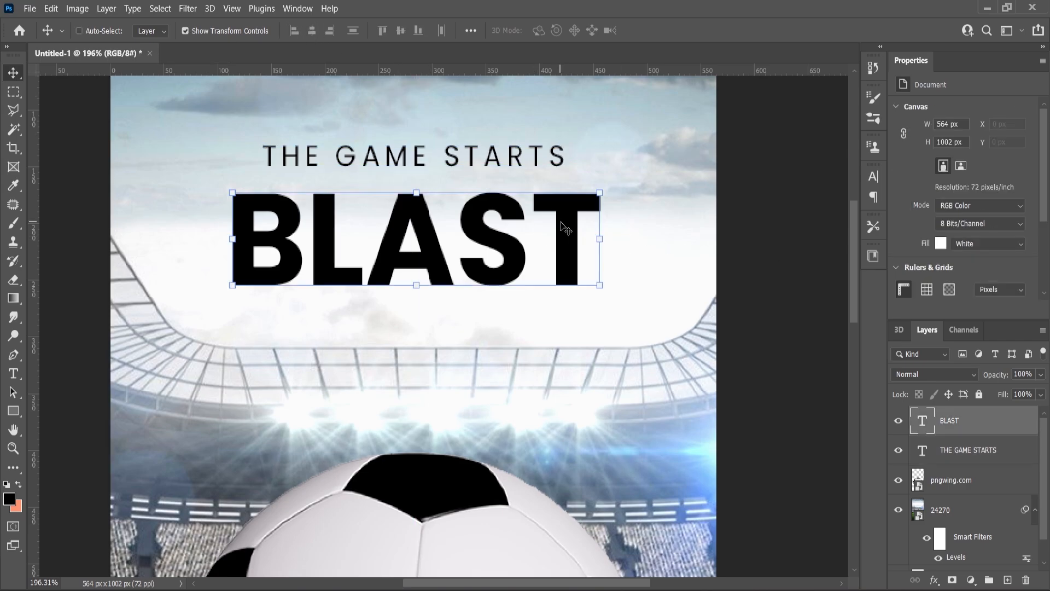
pyautogui.click(312, 32)
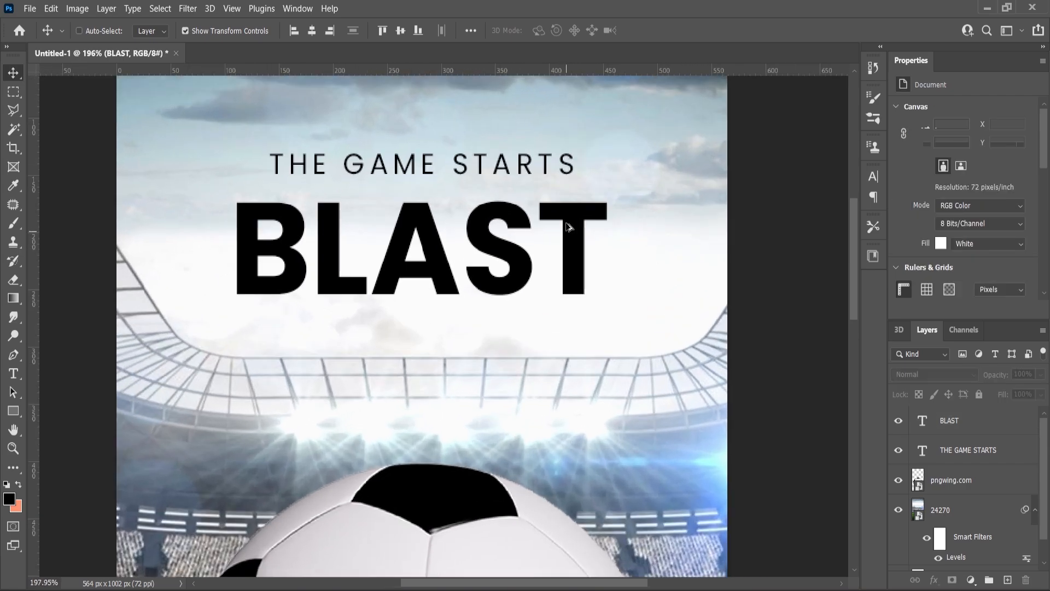
pyautogui.moveTo(568, 234); pyautogui.dragTo(574, 213)
pyautogui.scroll(-2, 577, 219)
pyautogui.click(743, 288)
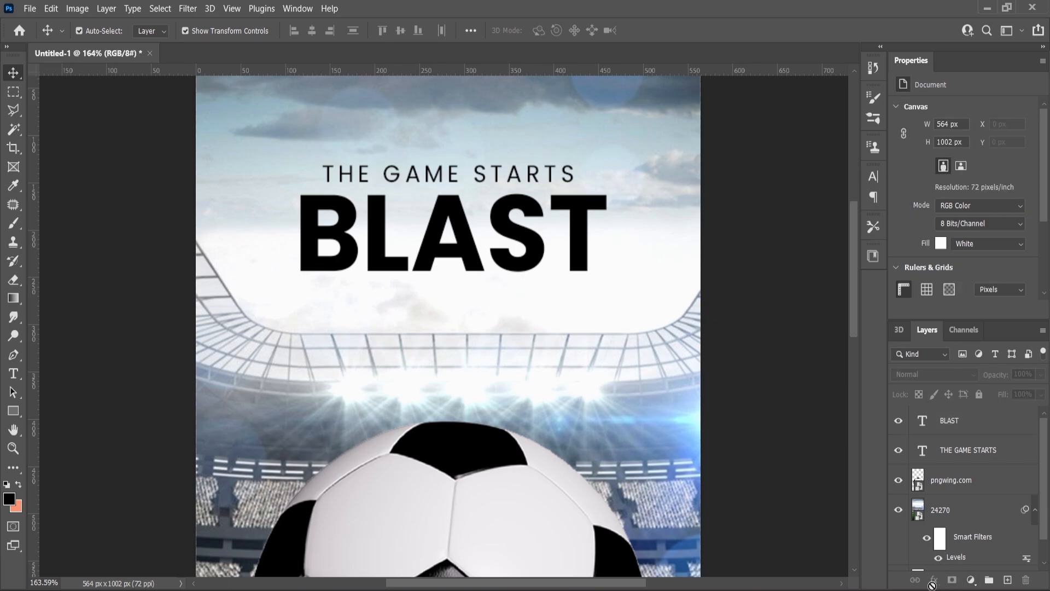
# - Give the "BLAST" text a white stroke and a black Multiply drop shadow: 48% opacity, 93° angle, 11 px distance, 2% spread, 24 px size
pyautogui.click(947, 423)
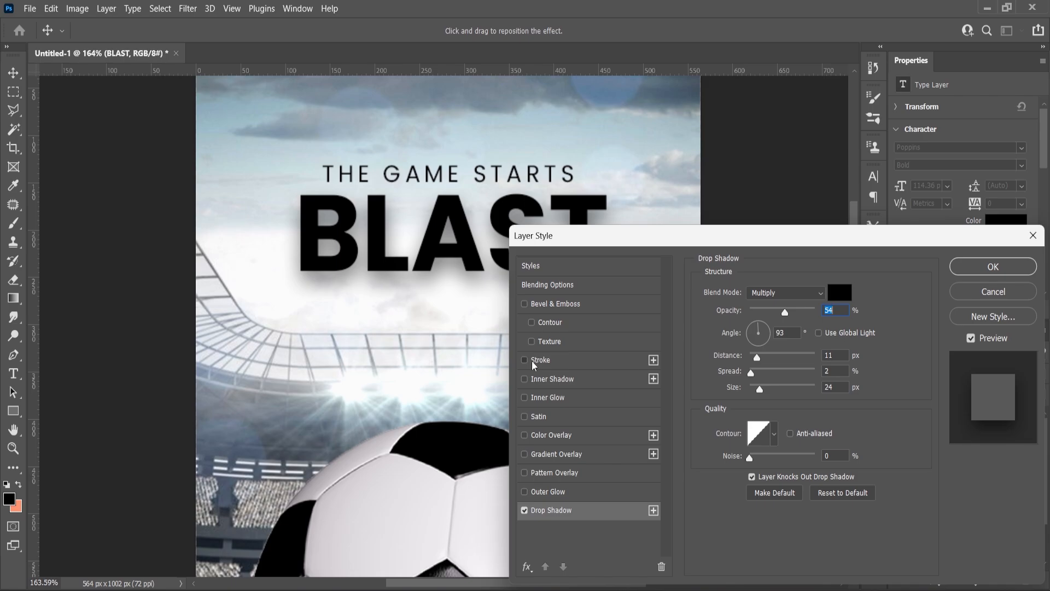
pyautogui.click(525, 360)
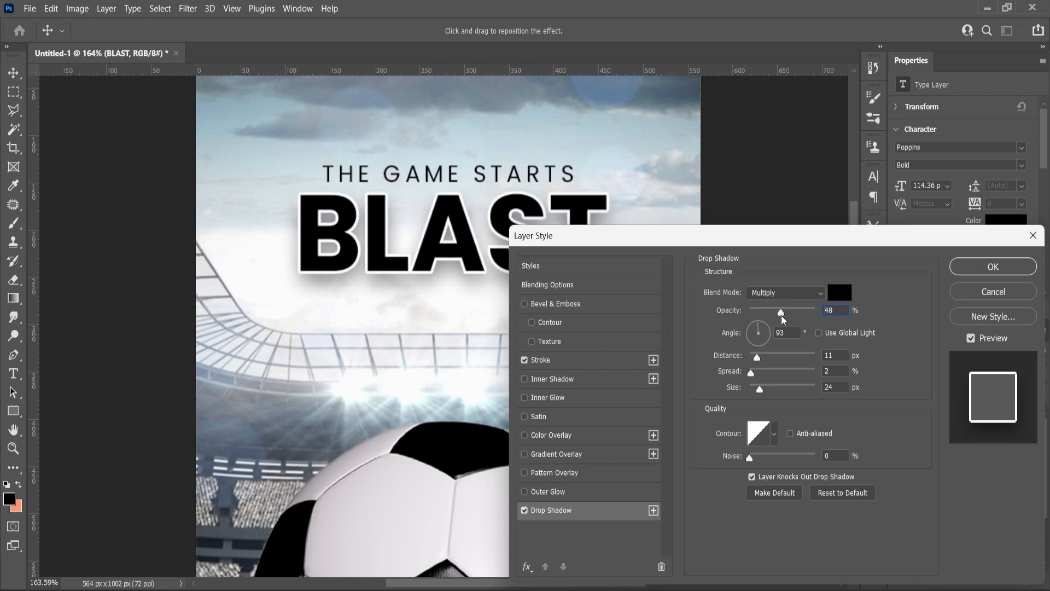
pyautogui.click(993, 267)
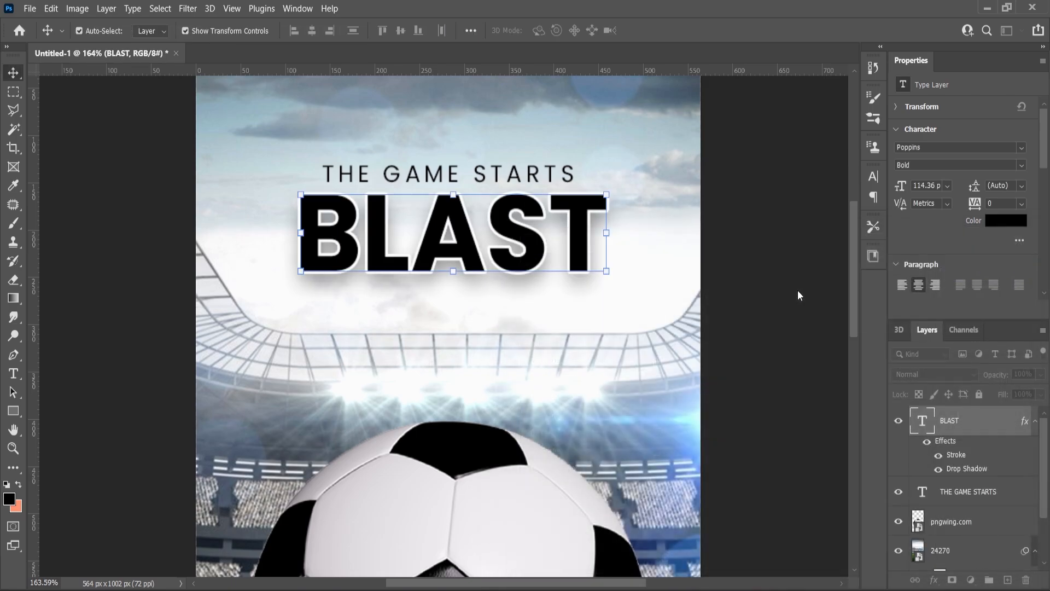
pyautogui.click(592, 260)
pyautogui.scroll(-8, 510, 291)
pyautogui.scroll(2, 471, 359)
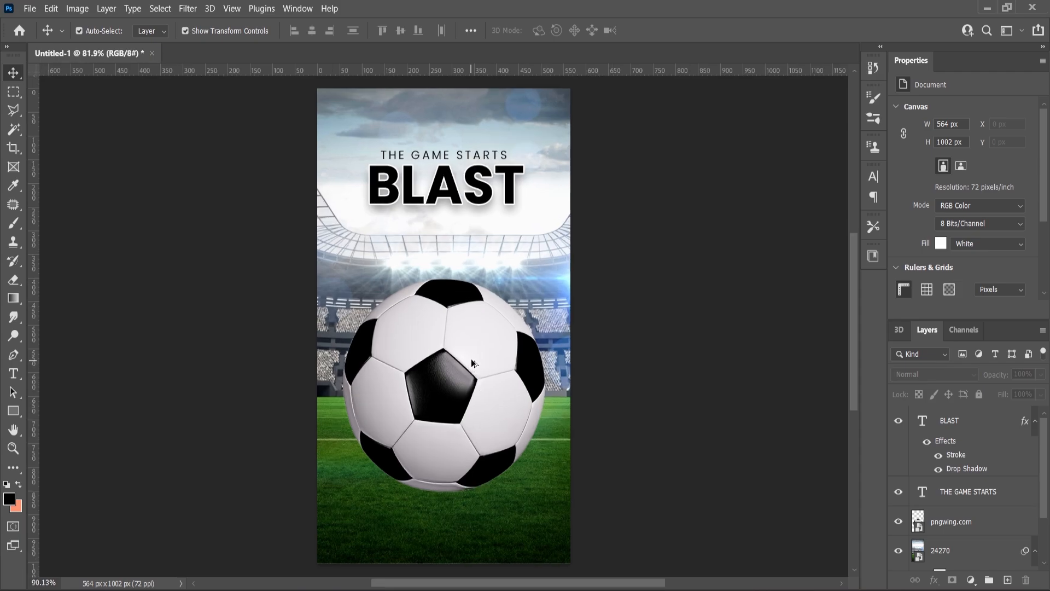
# - Add a new empty layer between the soccer ball and the 24270 stadium layer
pyautogui.scroll(2, 468, 232)
pyautogui.scroll(-2, 463, 247)
pyautogui.click(477, 393)
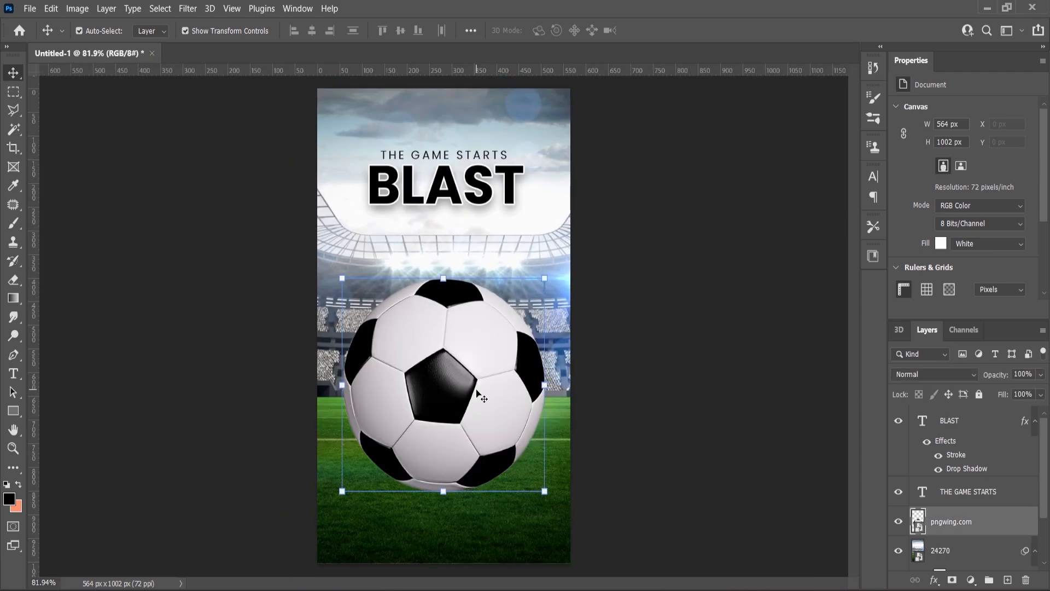
pyautogui.scroll(4, 428, 468)
pyautogui.scroll(-2, 448, 454)
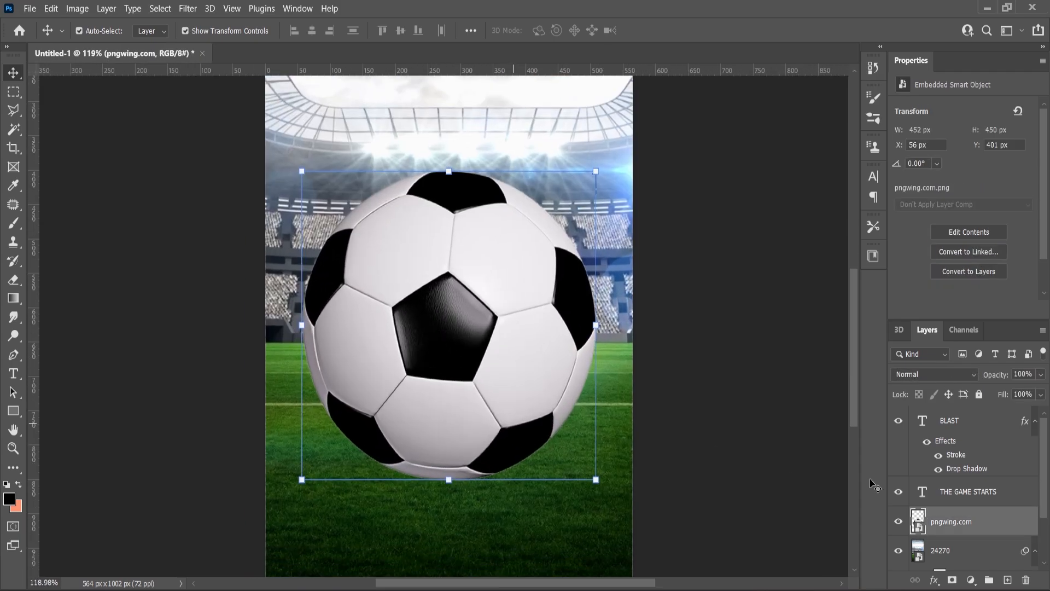
pyautogui.click(948, 551)
pyautogui.click(1008, 580)
# - Set up a soft brush with 0% hardness, a flattened tip and a size of 600 px
pyautogui.click(12, 225)
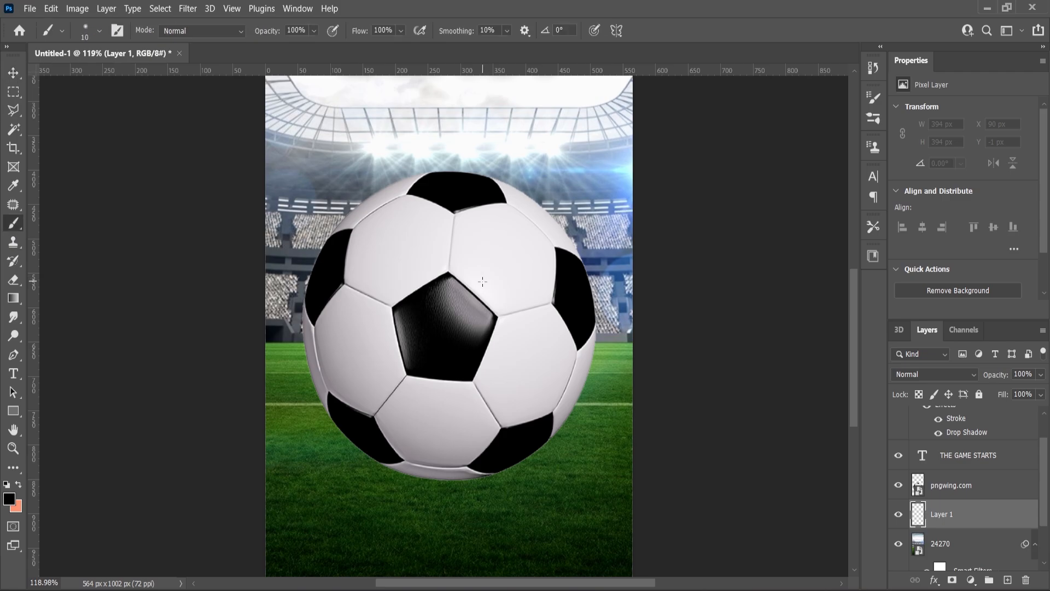
pyautogui.rightClick(483, 282)
pyautogui.click(558, 350)
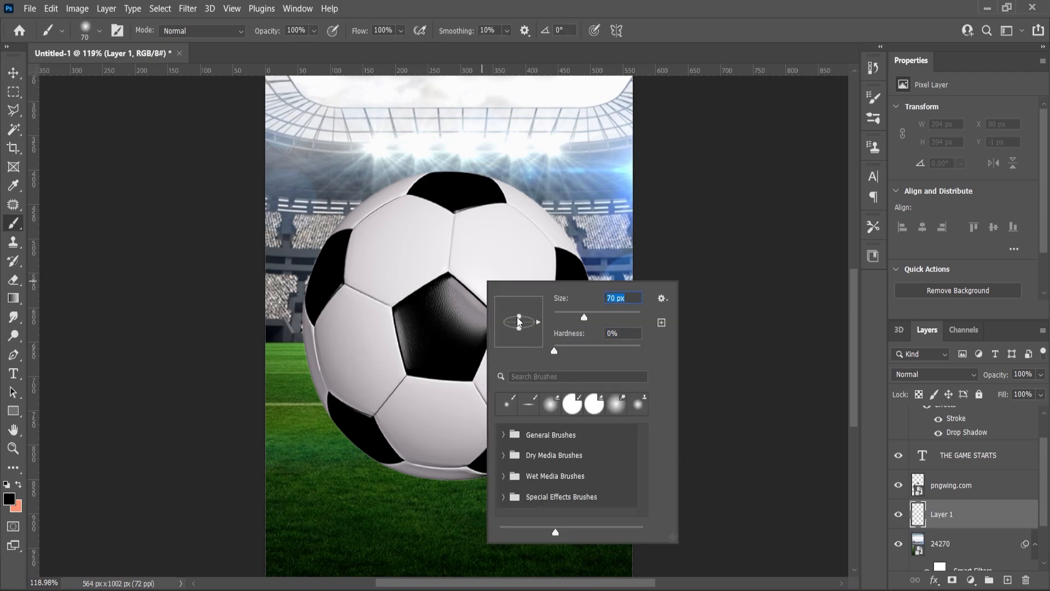
pyautogui.moveTo(517, 317); pyautogui.dragTo(518, 320)
pyautogui.moveTo(586, 318); pyautogui.dragTo(598, 317)
pyautogui.click(11, 220)
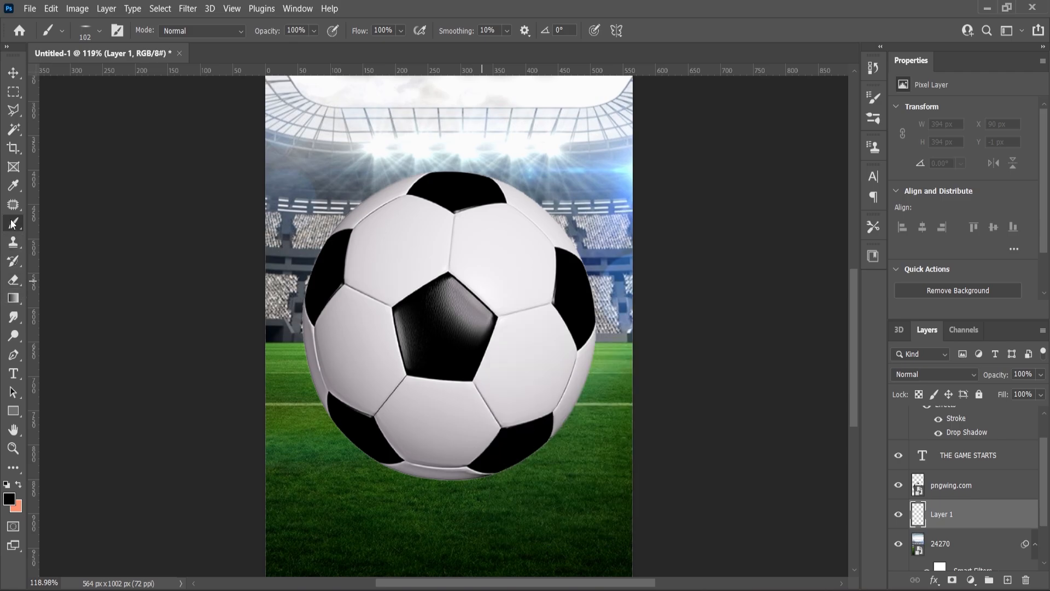
pyautogui.press(']')
pyautogui.press(']')
pyautogui.press(']')
pyautogui.press(']')
pyautogui.press(']')
pyautogui.press(']')
pyautogui.press(']')
pyautogui.press(']')
pyautogui.press(']')
pyautogui.press(']')
pyautogui.press(']')
pyautogui.press(']')
pyautogui.press(']')
pyautogui.press(']')
pyautogui.press('[')
pyautogui.press('[')
pyautogui.press('[')
pyautogui.press('[')
pyautogui.press('[')
pyautogui.press('[')
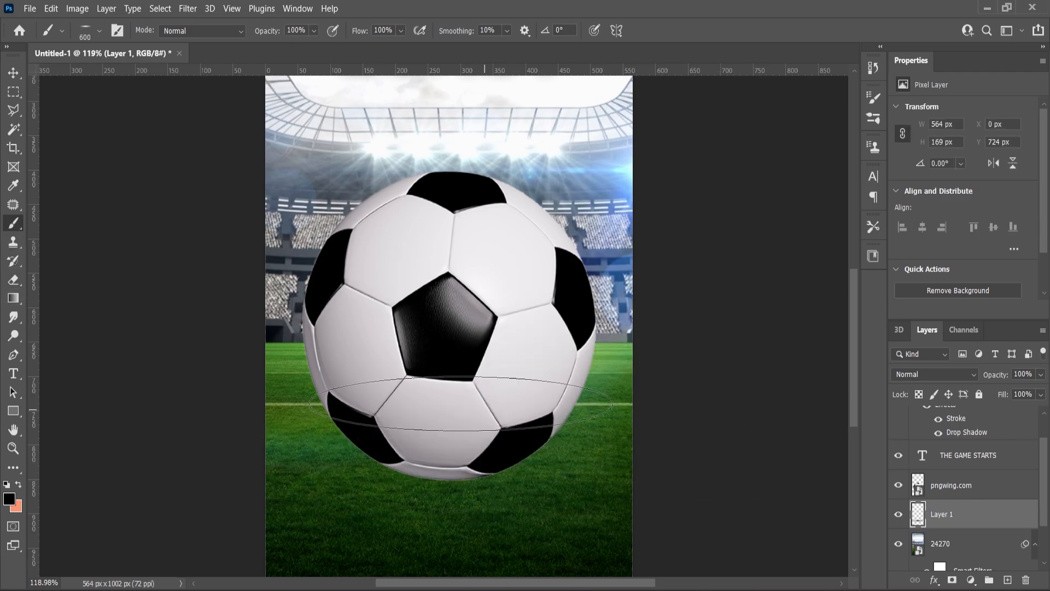
# - Flatten the brush tip further and paint a soft black contact shadow on the grass under the ball
pyautogui.rightClick(529, 361)
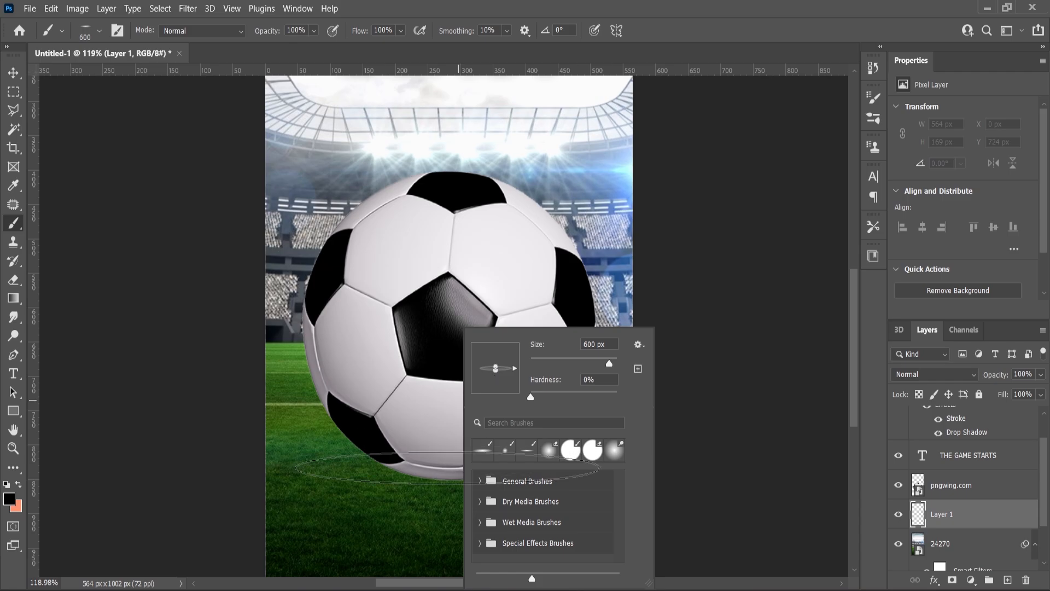
pyautogui.click(453, 468)
pyautogui.click(453, 470)
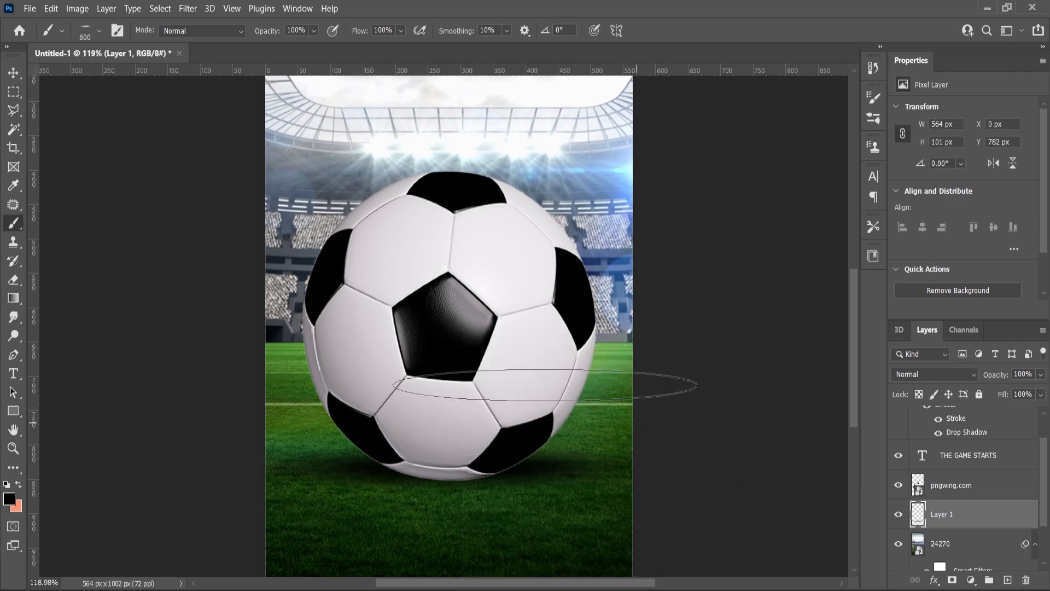
pyautogui.scroll(-4, 479, 428)
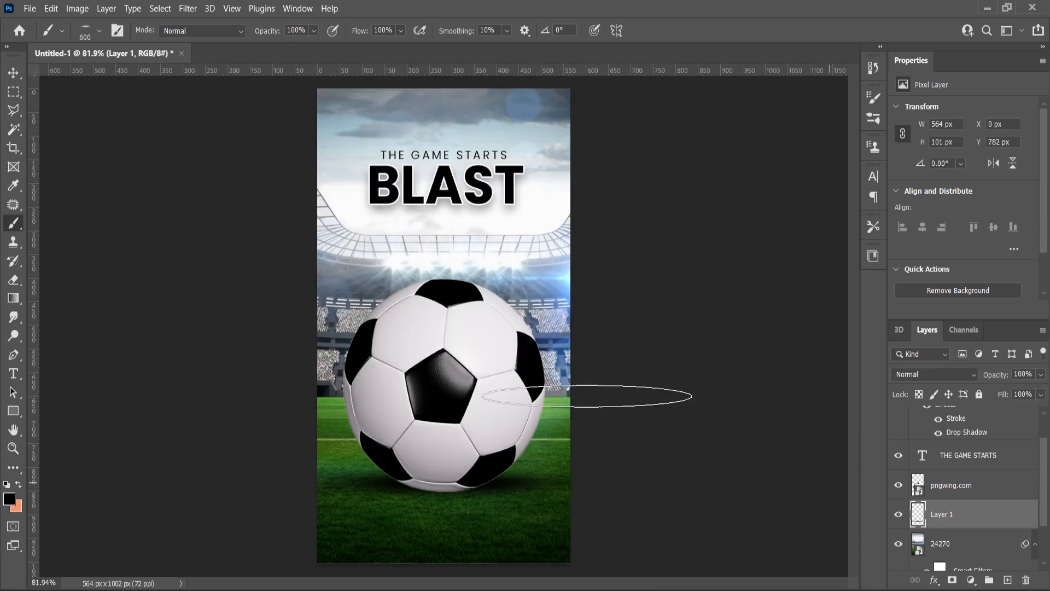
pyautogui.scroll(1, 500, 383)
# - Apply Levels to the soccer ball with input values 7, 0.92 and 255
pyautogui.press('v')
pyautogui.click(401, 356)
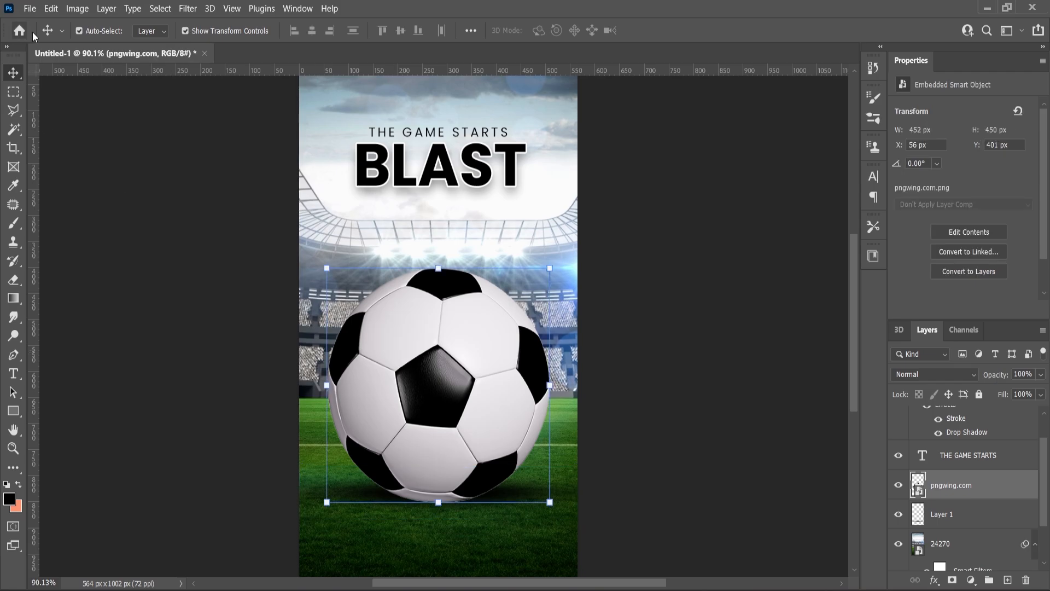
pyautogui.click(77, 8)
pyautogui.click(229, 55)
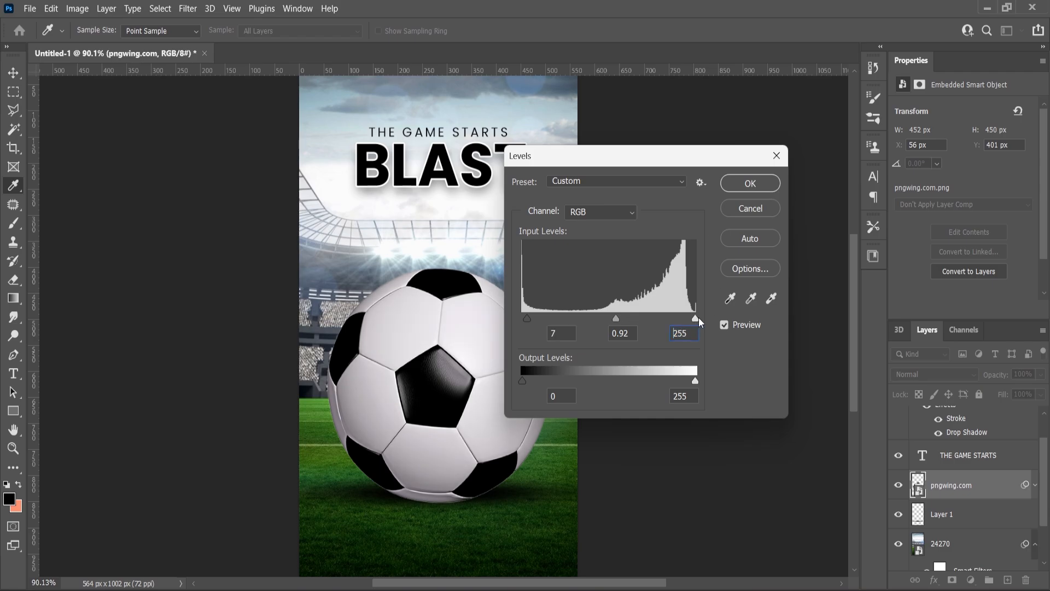
pyautogui.click(750, 184)
pyautogui.scroll(-2, 558, 347)
# - Place the open double-door image over the ball and scale it down to about 210 × 336 px
pyautogui.scroll(3, 489, 348)
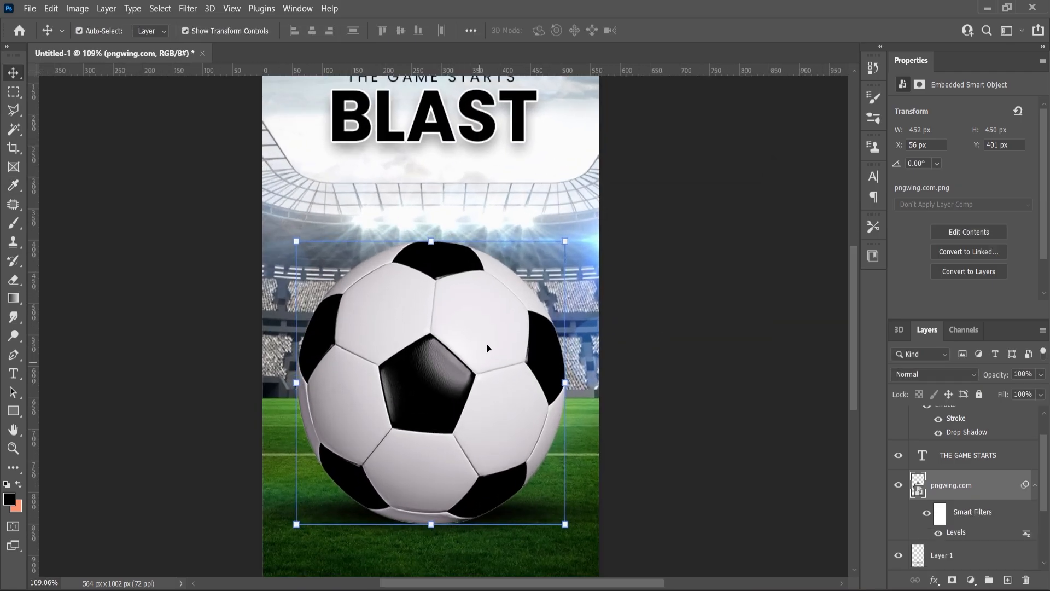
pyautogui.scroll(-2, 489, 348)
pyautogui.click(651, 590)
pyautogui.click(438, 240)
pyautogui.moveTo(386, 150); pyautogui.dragTo(466, 420)
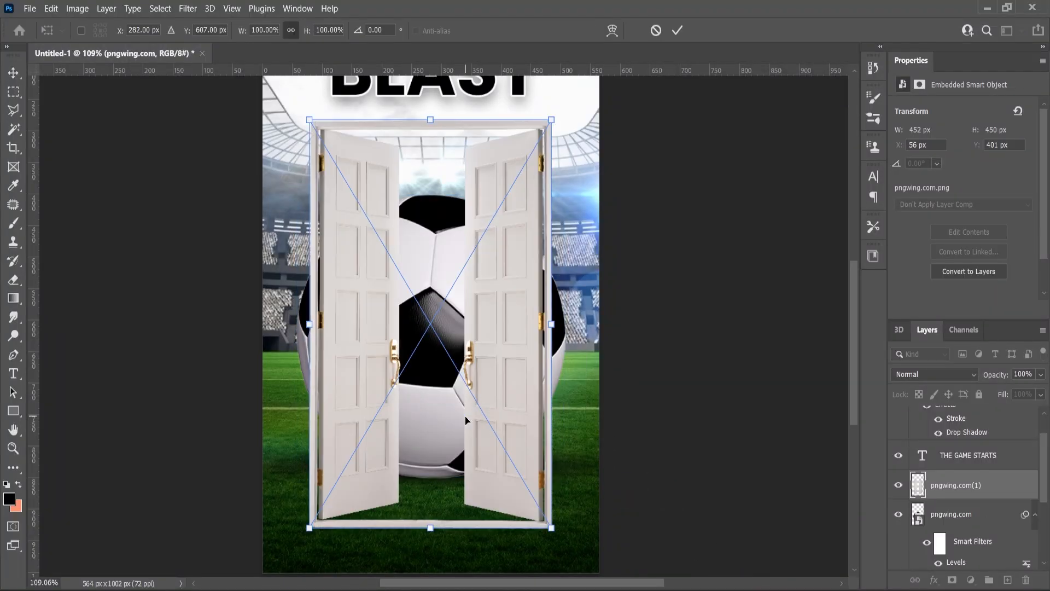
pyautogui.moveTo(552, 121); pyautogui.dragTo(522, 234)
pyautogui.press('Return')
# - Move the doors down to the ball's base and scale them to about 55%, standing on the grass
pyautogui.scroll(3, 430, 377)
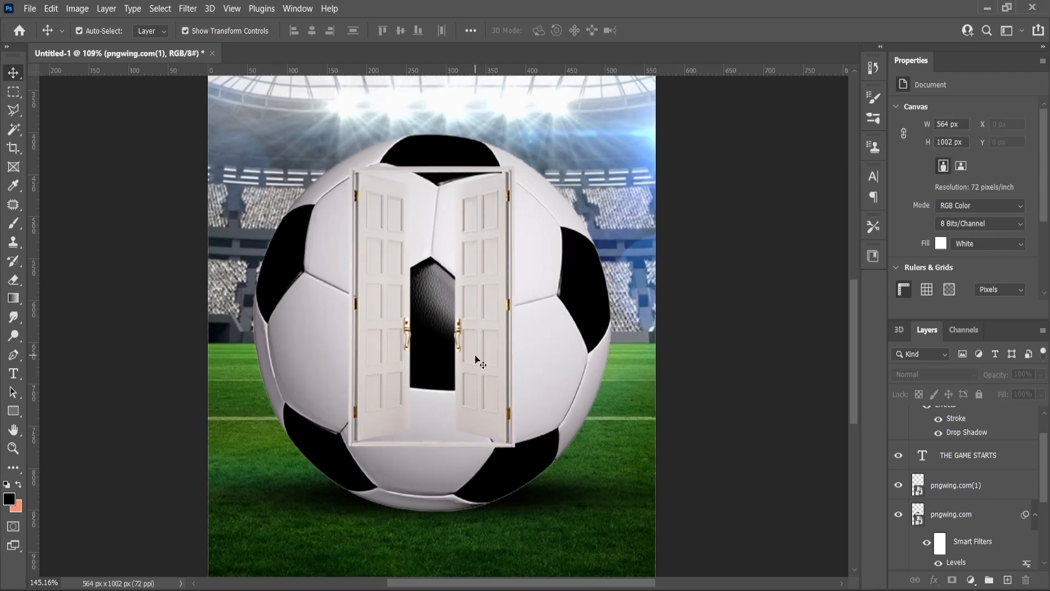
pyautogui.moveTo(476, 361); pyautogui.dragTo(475, 435)
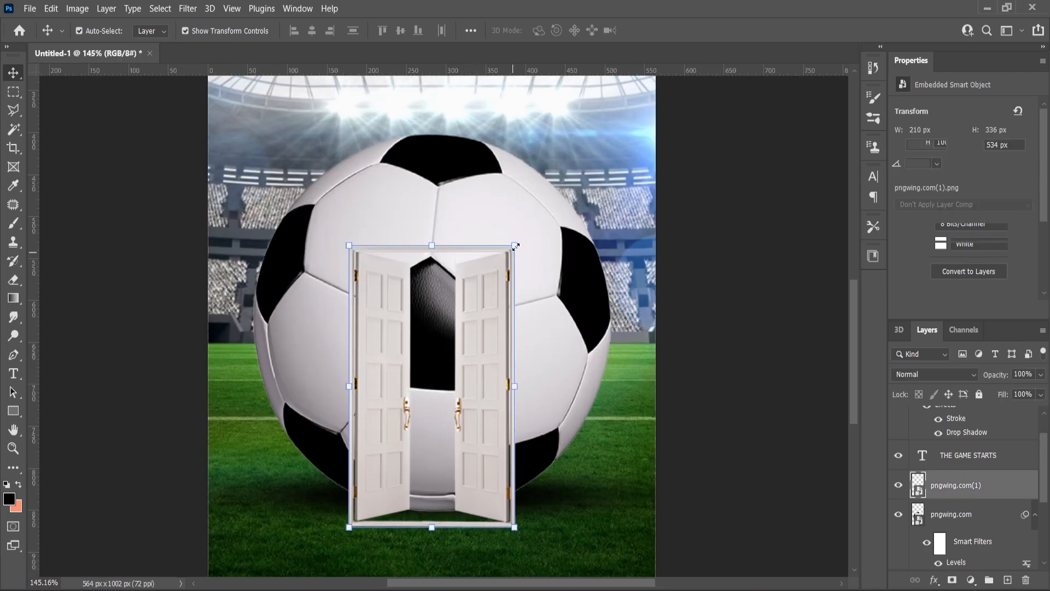
pyautogui.moveTo(516, 246); pyautogui.dragTo(521, 236)
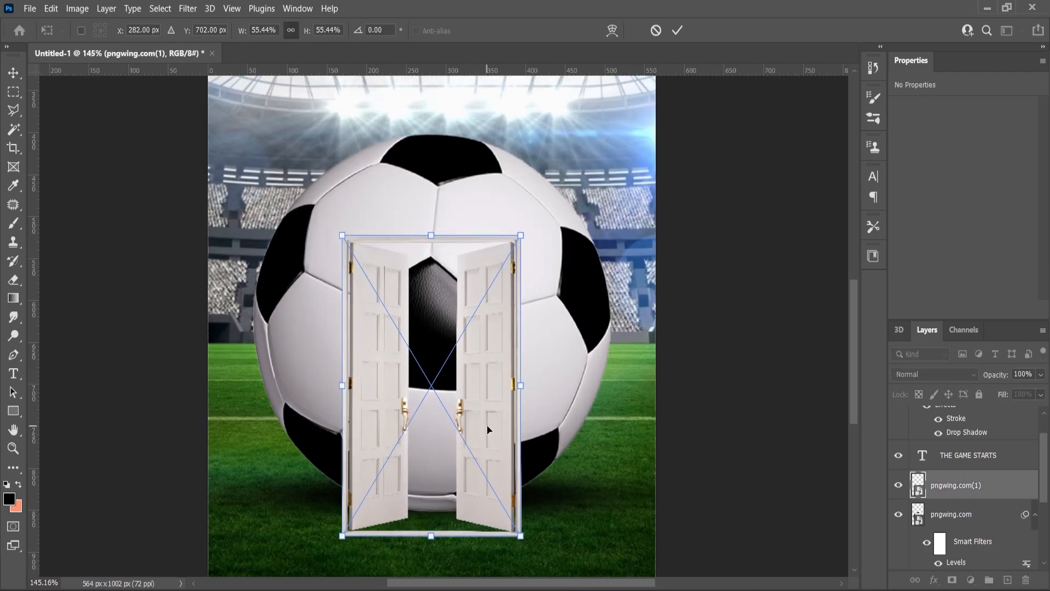
pyautogui.moveTo(488, 427); pyautogui.dragTo(488, 419)
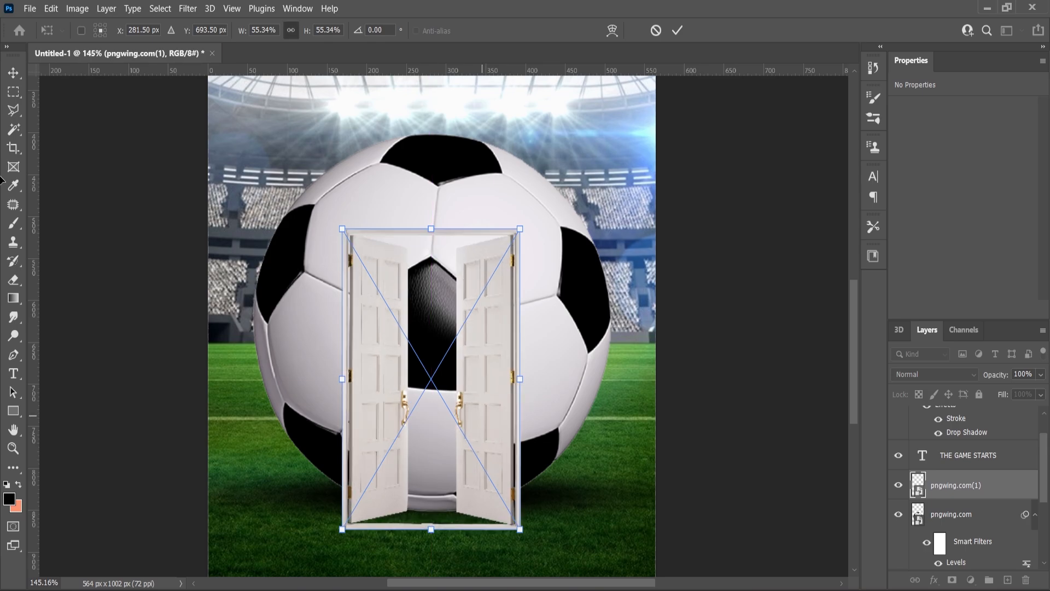
pyautogui.click(12, 72)
pyautogui.click(129, 164)
pyautogui.scroll(-2, 366, 249)
pyautogui.scroll(1, 482, 246)
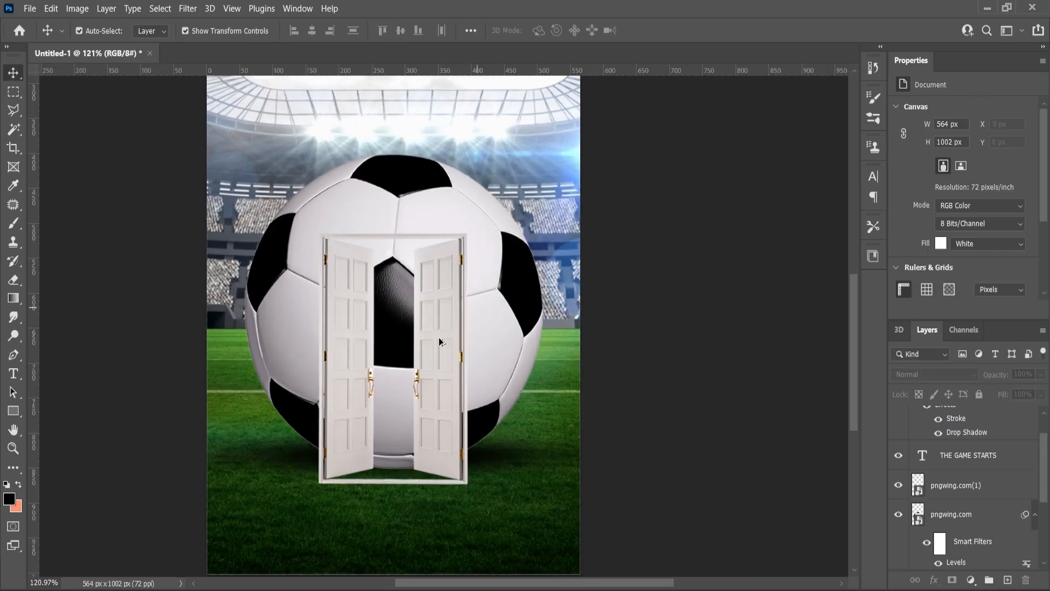
# - Add a layer mask to the door layer pngwing.com(1)
pyautogui.click(954, 487)
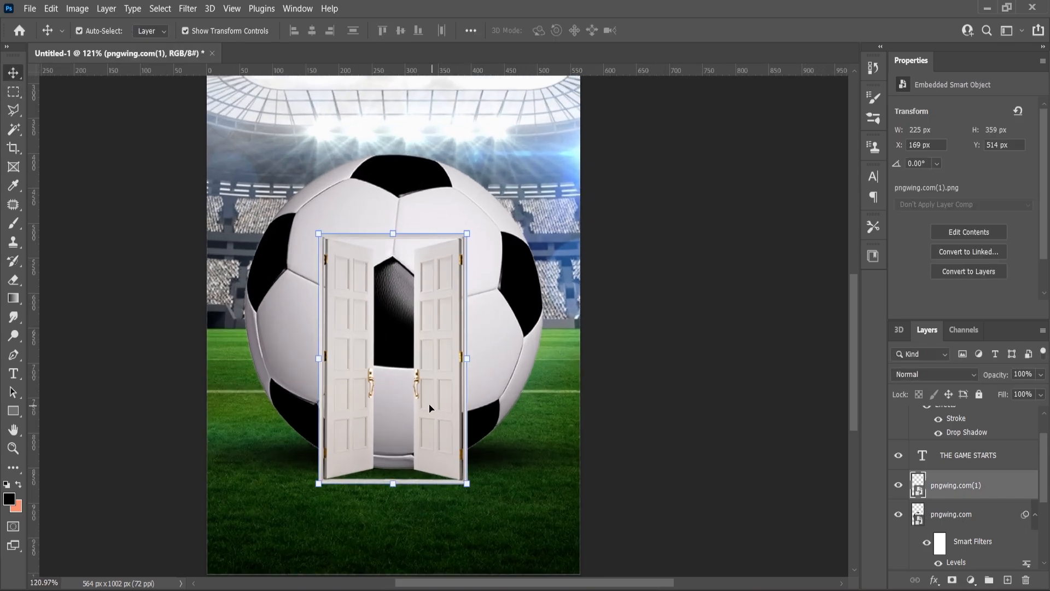
pyautogui.click(953, 580)
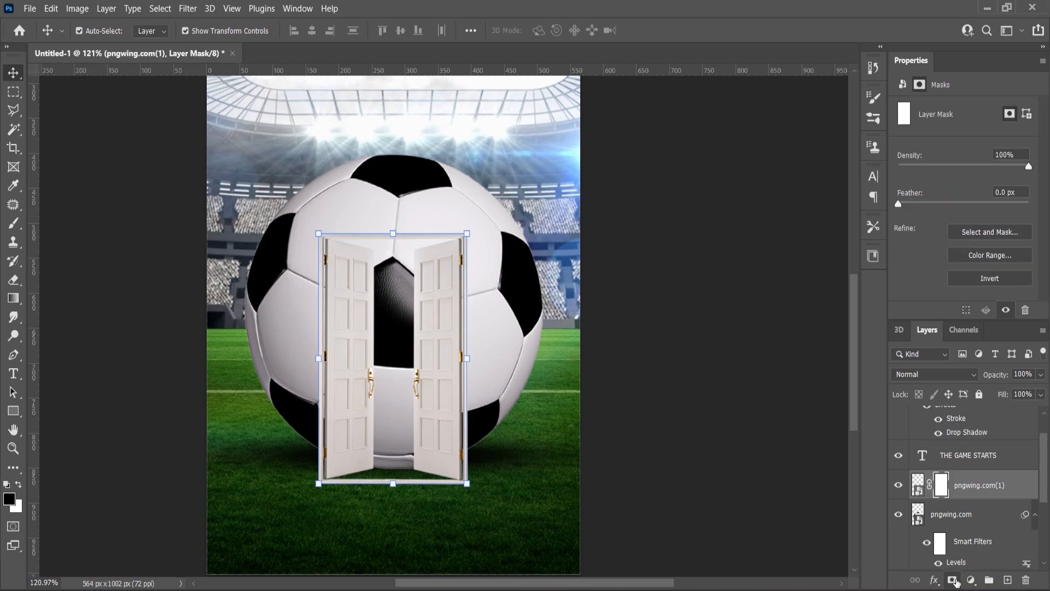
pyautogui.scroll(3, 481, 446)
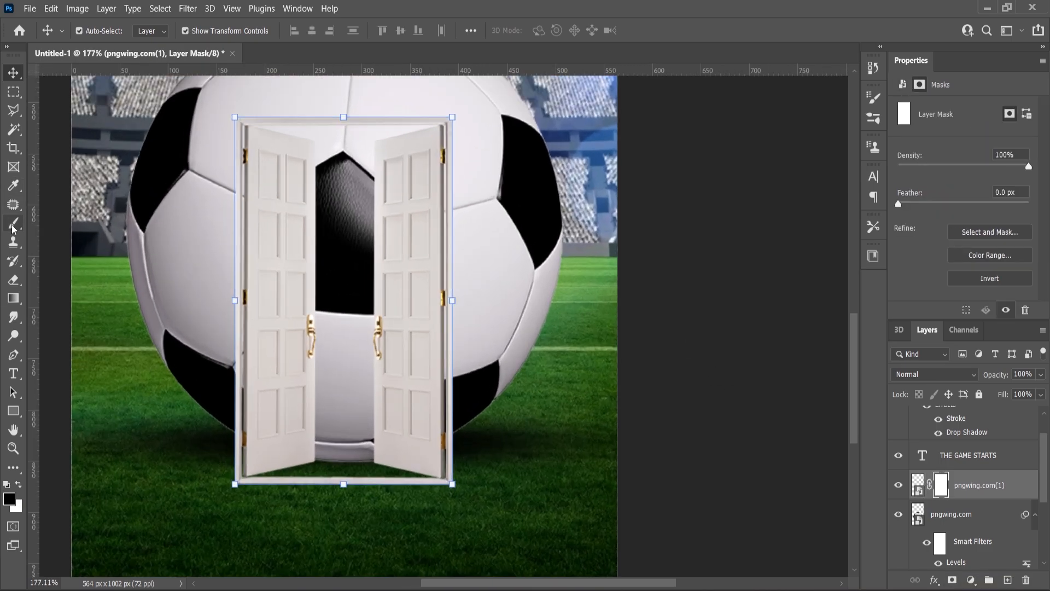
# - Restore the brush tip to a full circle with 0% hardness and reduce its size to 15 px
pyautogui.click(13, 223)
pyautogui.scroll(-2, 373, 350)
pyautogui.rightClick(428, 335)
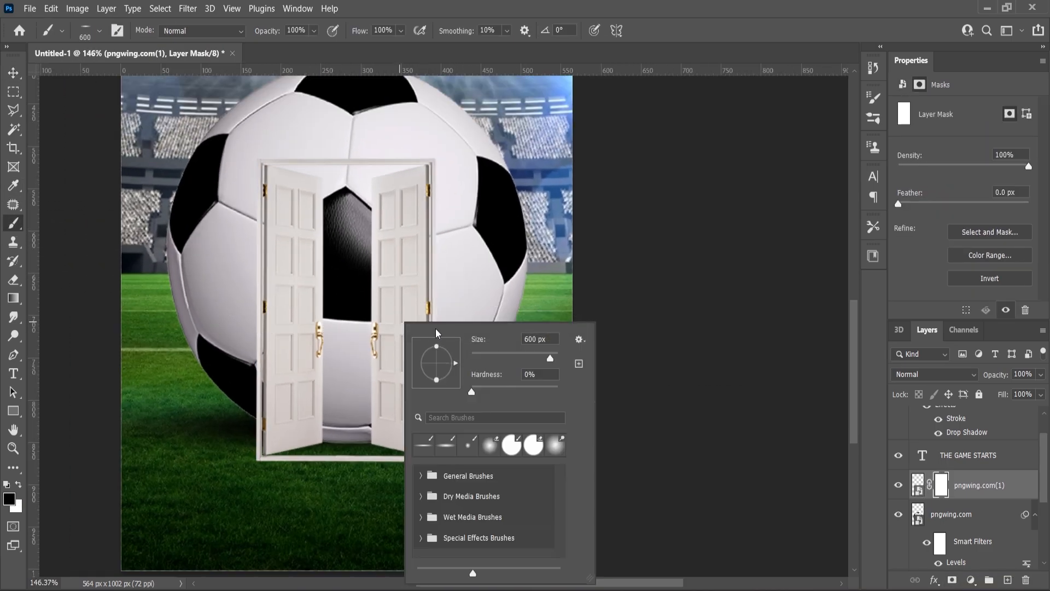
pyautogui.click(15, 225)
pyautogui.scroll(3, 300, 450)
pyautogui.press('[')
pyautogui.press('[')
pyautogui.press('[')
pyautogui.press('[')
pyautogui.press('[')
pyautogui.press('[')
pyautogui.press('[')
pyautogui.press('[')
pyautogui.press('[')
pyautogui.press('[')
pyautogui.press('[')
pyautogui.press('[')
pyautogui.press('[')
pyautogui.press('[')
pyautogui.press('[')
pyautogui.press('[')
pyautogui.press('[')
pyautogui.press('[')
pyautogui.press('[')
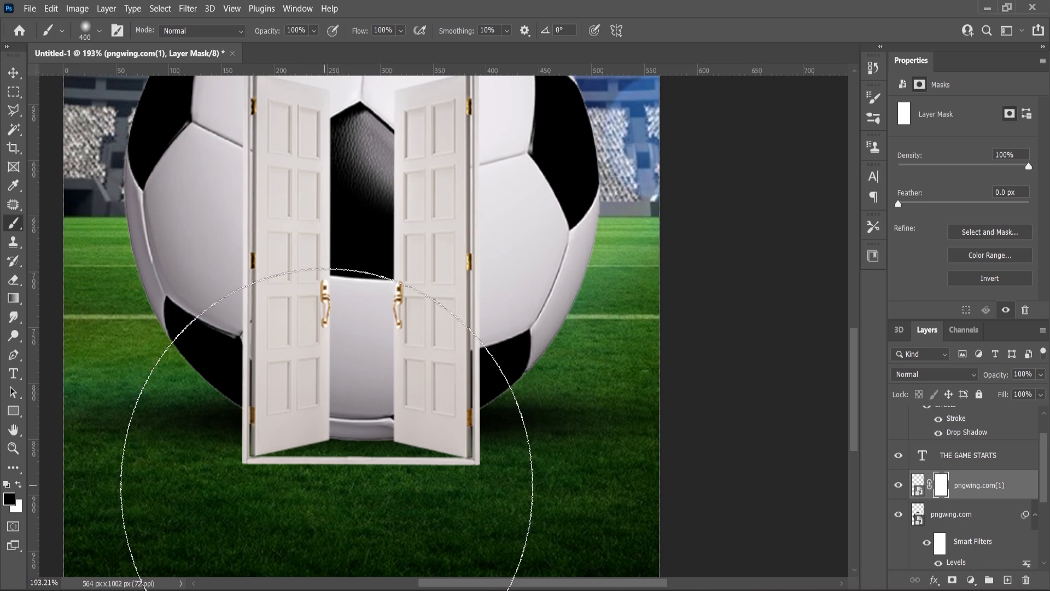
# - Paint out the middle and right part of the door frame's bottom sill on the door layer's mask with the 15 px soft brush
pyautogui.scroll(4, 324, 484)
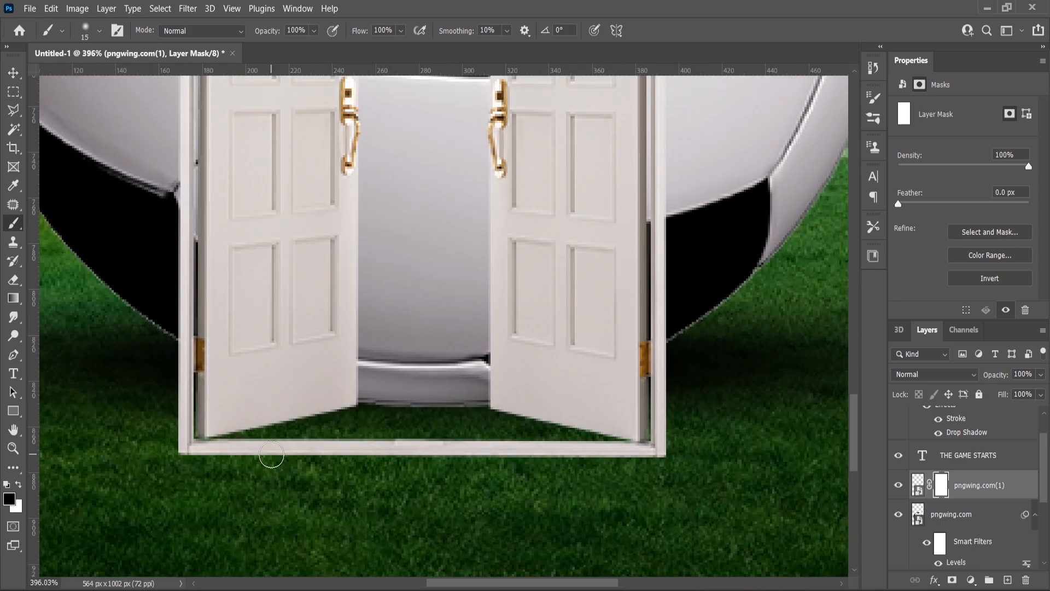
pyautogui.moveTo(288, 462); pyautogui.dragTo(592, 451)
pyautogui.scroll(3, 592, 452)
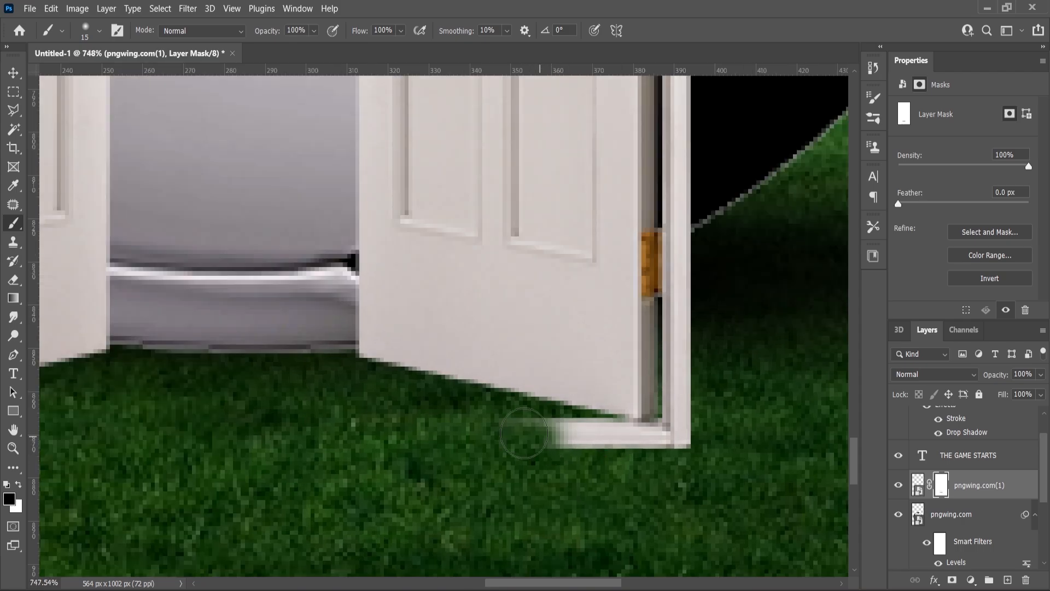
pyautogui.moveTo(508, 437)
pyautogui.mouseDown()
pyautogui.moveTo(586, 433)
pyautogui.moveTo(596, 457)
pyautogui.mouseUp()
pyautogui.hotkey('ctrl', 'z')
pyautogui.rightClick(547, 441)
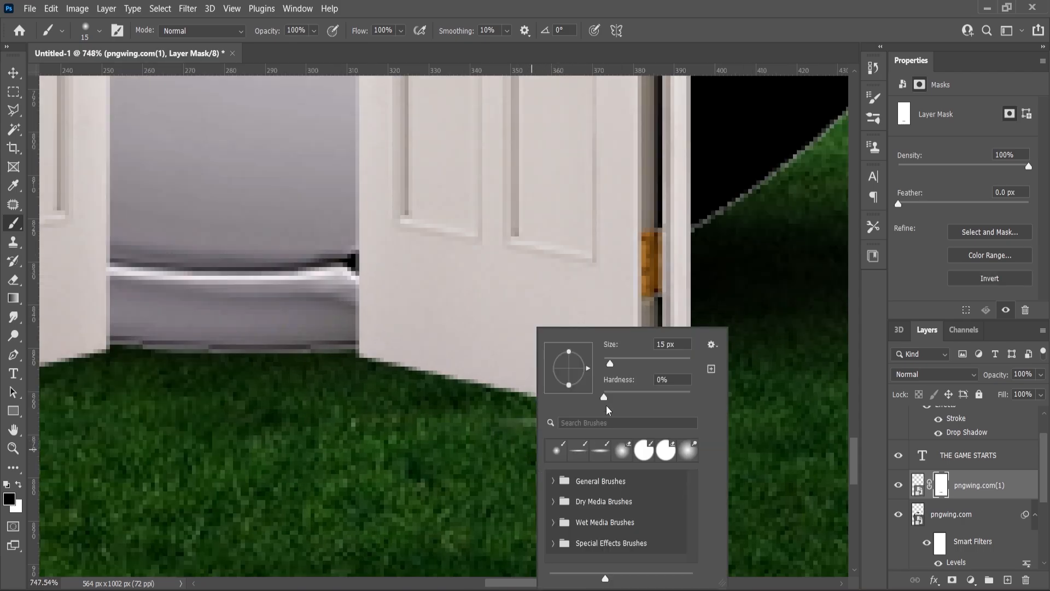
pyautogui.moveTo(495, 453)
pyautogui.mouseDown()
pyautogui.moveTo(554, 442)
pyautogui.moveTo(629, 455)
pyautogui.mouseUp()
pyautogui.scroll(-3, 618, 462)
pyautogui.scroll(4, 626, 467)
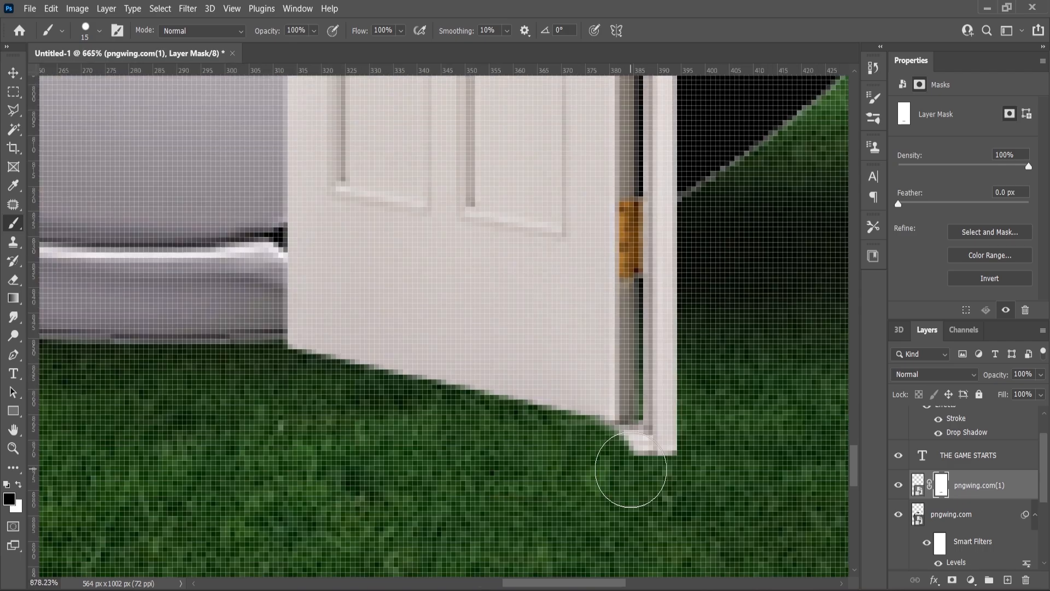
# - Mask out the remaining left part of the door frame's bottom sill, keeping the left upright post
pyautogui.scroll(-5, 668, 485)
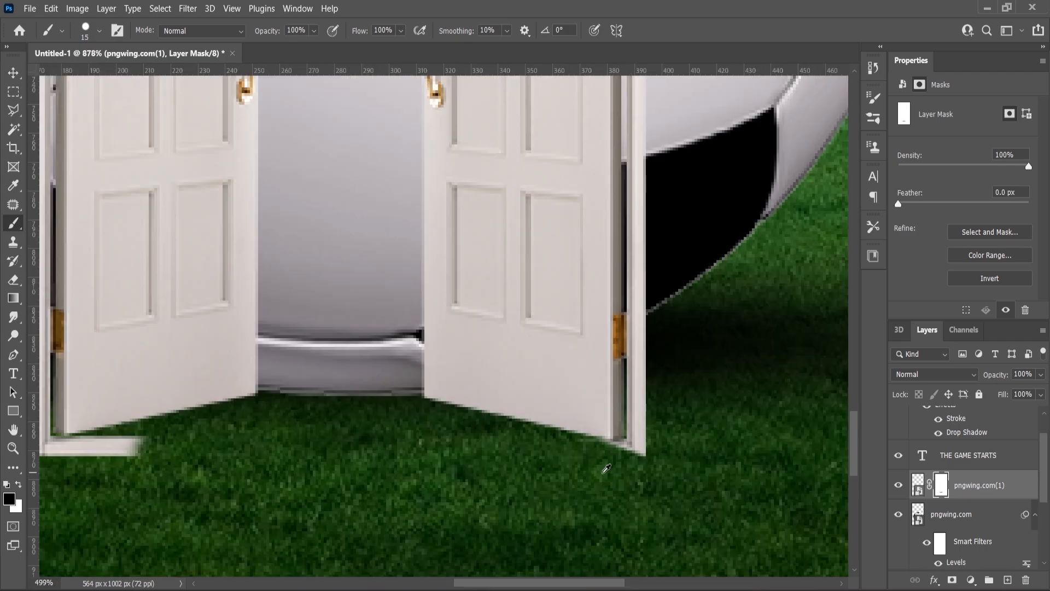
pyautogui.scroll(4, 294, 439)
pyautogui.moveTo(265, 425); pyautogui.dragTo(478, 389)
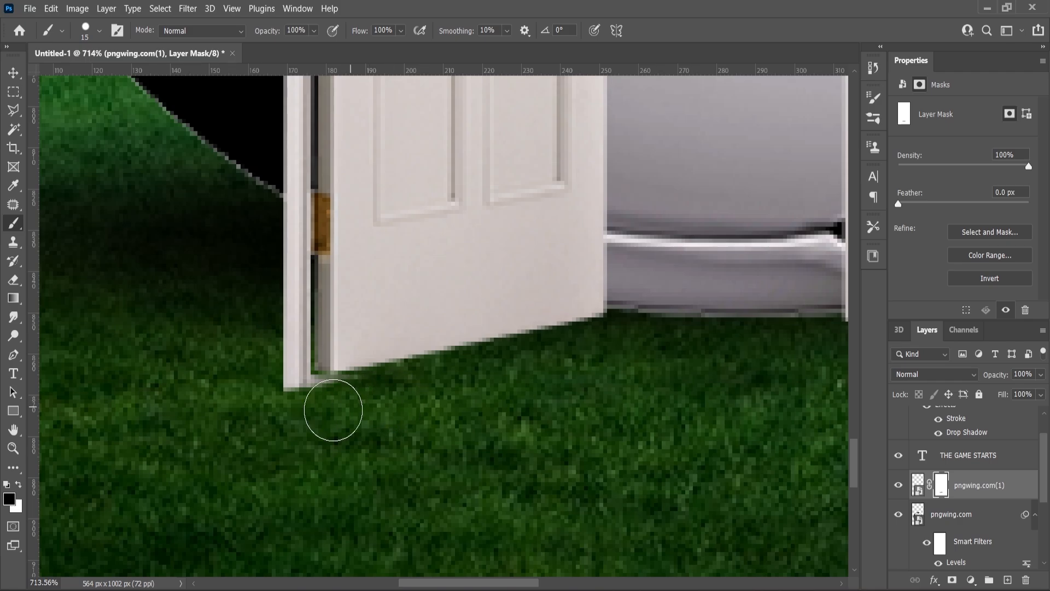
pyautogui.scroll(-5, 273, 437)
pyautogui.scroll(-1, 346, 418)
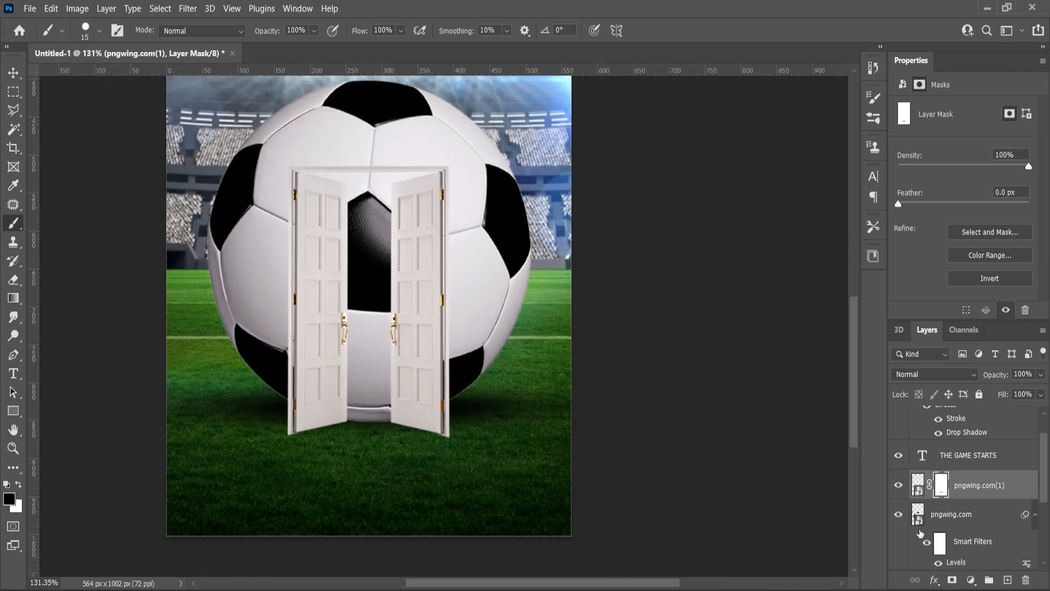
# - Add a layer mask to the ball layer pngwing.com
pyautogui.click(936, 517)
pyautogui.click(941, 547)
pyautogui.scroll(-2, 1001, 530)
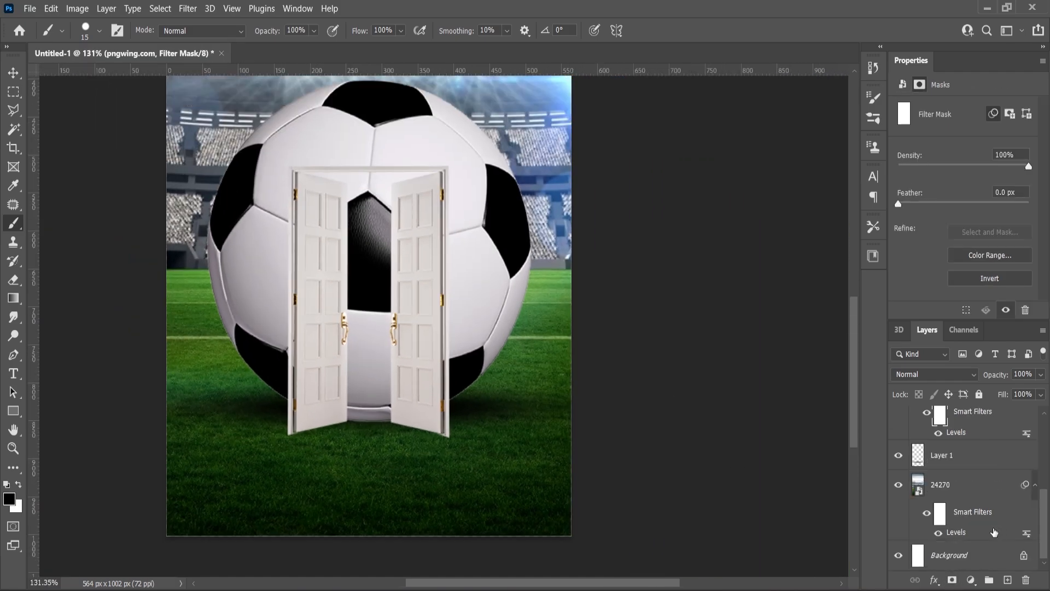
pyautogui.click(956, 454)
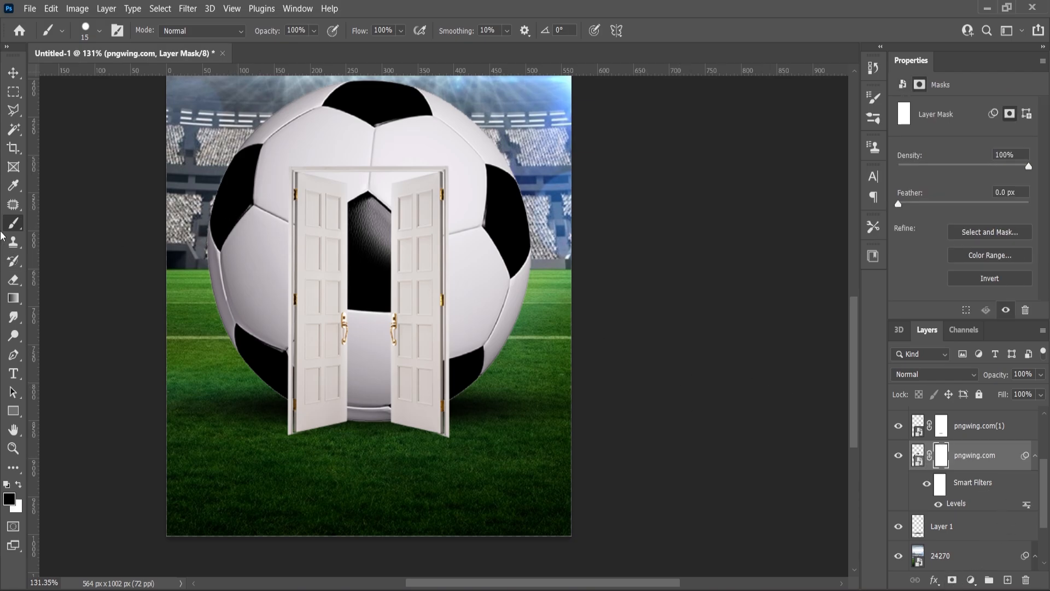
# - Paint out the upper part of the ball's black patch between the open doors on the ball mask with an 80 px brush
pyautogui.scroll(2, 362, 247)
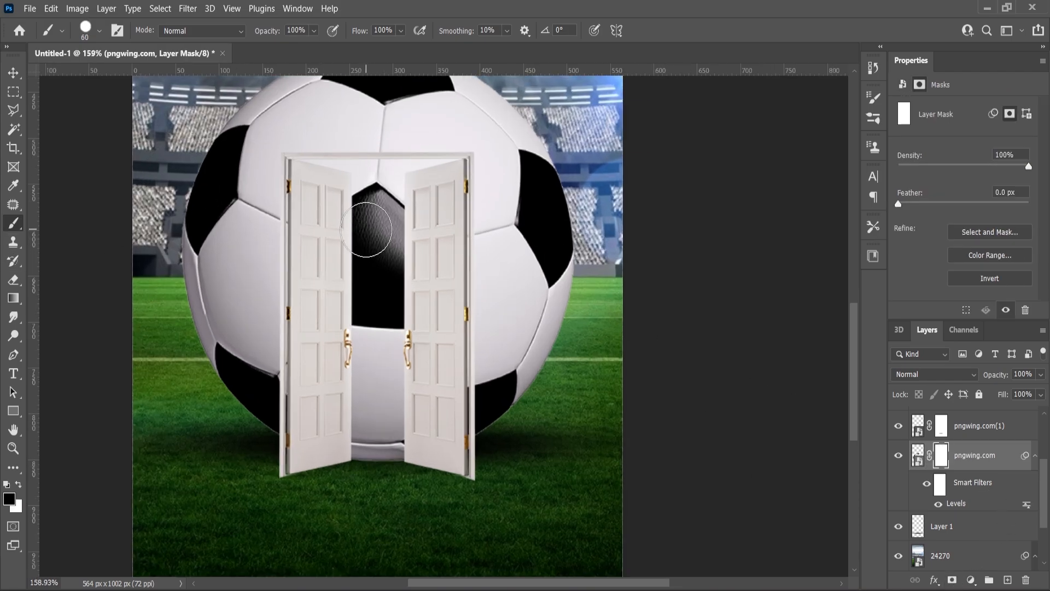
pyautogui.press(']')
pyautogui.press(']')
pyautogui.moveTo(366, 230); pyautogui.dragTo(392, 229)
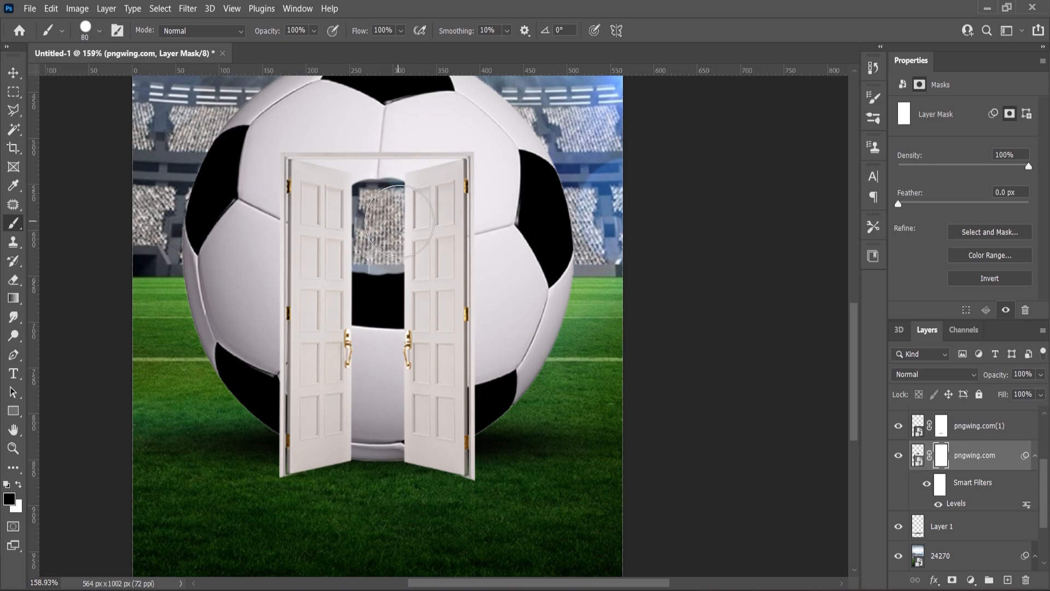
pyautogui.scroll(3, 403, 134)
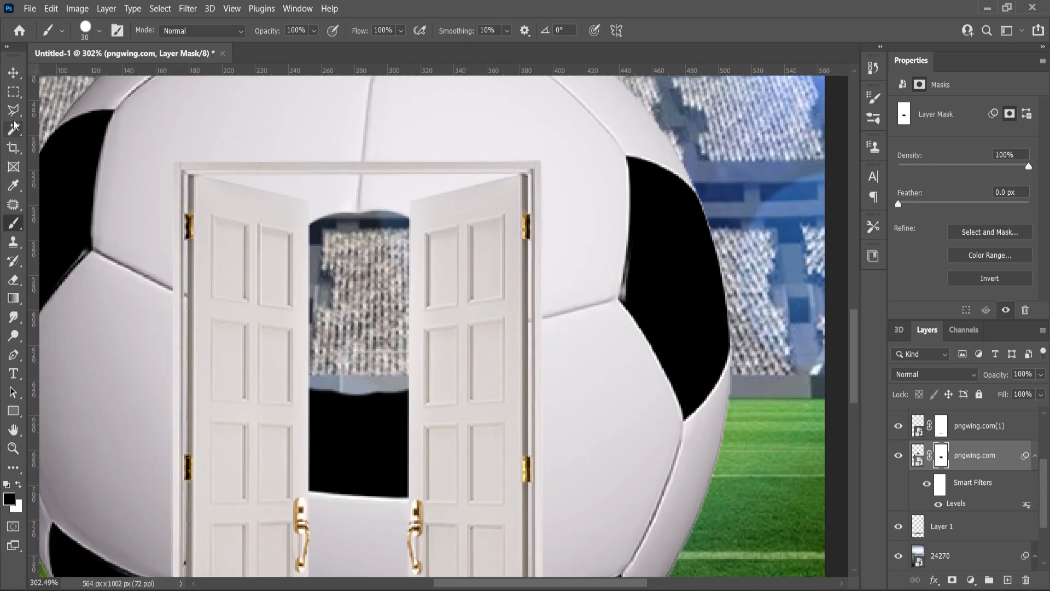
# - Draw a rectangular selection around the doorway along the inner edges of the door frame, down to the grass
pyautogui.press('m')
pyautogui.scroll(-1, 200, 177)
pyautogui.moveTo(196, 175); pyautogui.dragTo(458, 523)
# - Mask out the rest of the ball inside the selected doorway with a 125 px brush and deselect
pyautogui.click(13, 224)
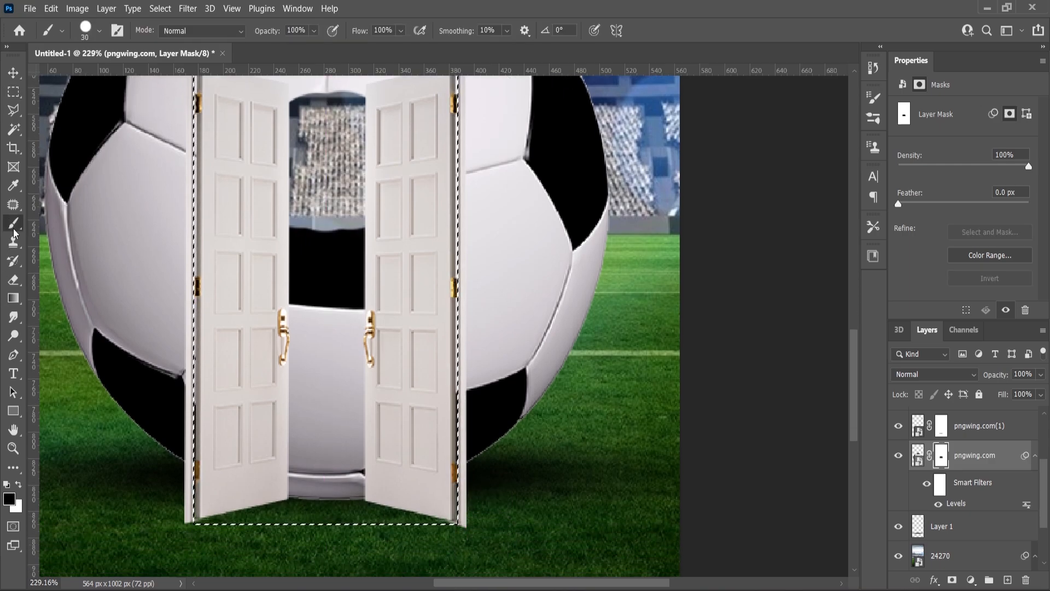
pyautogui.press(']')
pyautogui.press(']')
pyautogui.moveTo(324, 252)
pyautogui.mouseDown()
pyautogui.moveTo(399, 400)
pyautogui.moveTo(199, 489)
pyautogui.moveTo(398, 477)
pyautogui.moveTo(354, 291)
pyautogui.moveTo(388, 436)
pyautogui.mouseUp()
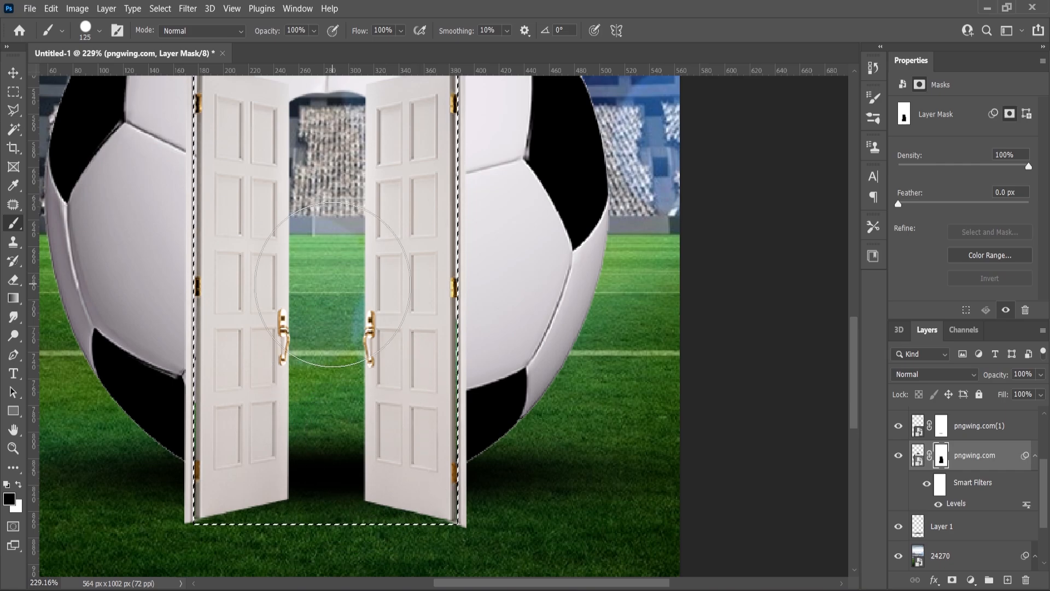
pyautogui.scroll(3, 355, 356)
pyautogui.hotkey('ctrl', 'd')
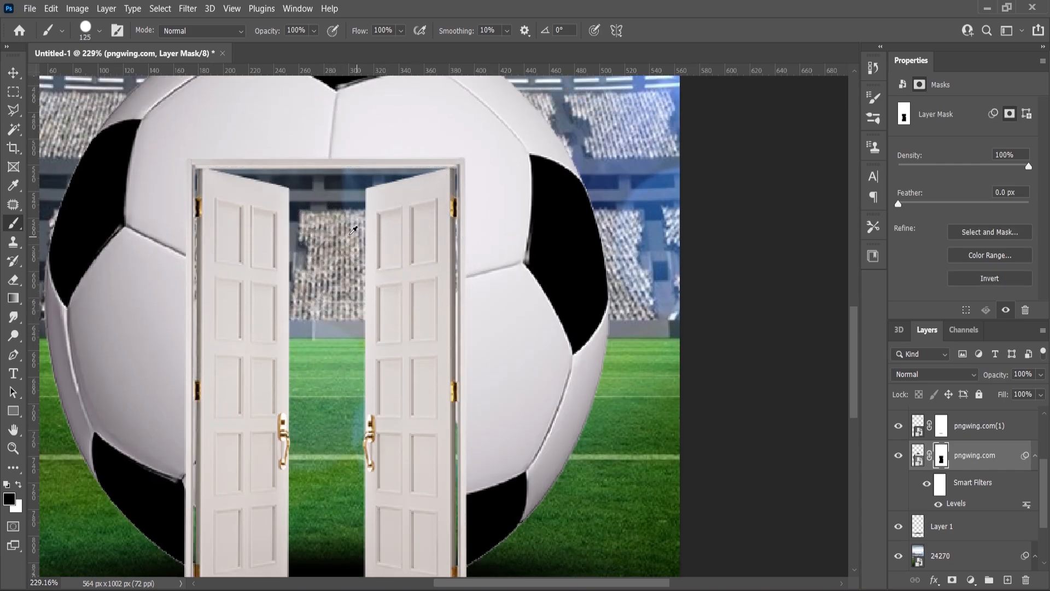
# - Add the text "LIVE IN SPORTS" on the grass below the doors
pyautogui.moveTo(340, 258); pyautogui.dragTo(122, 406)
pyautogui.moveTo(479, 519); pyautogui.dragTo(510, 429)
pyautogui.scroll(-2, 273, 416)
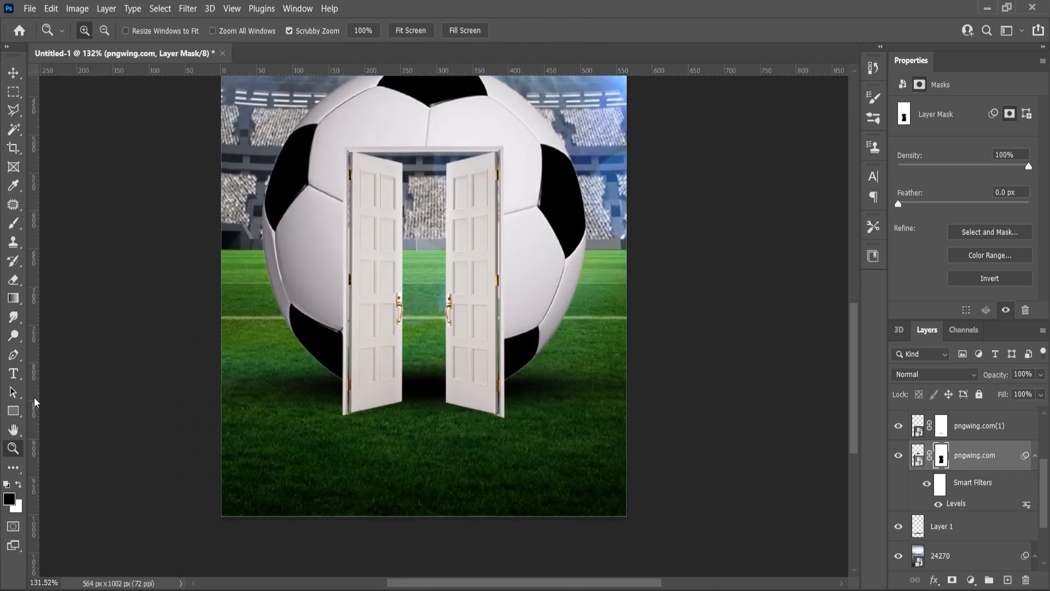
pyautogui.click(395, 464)
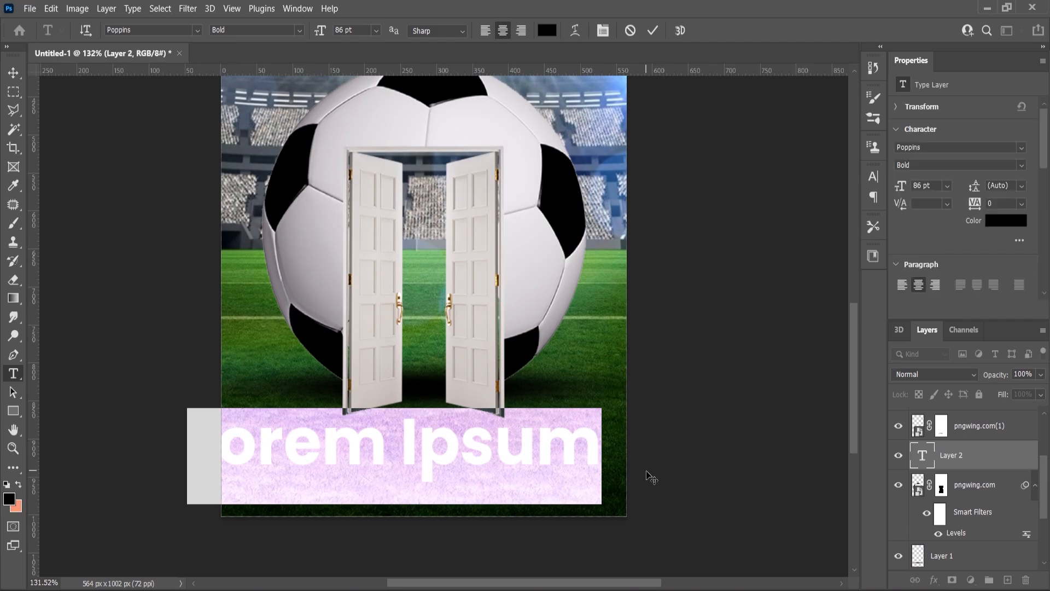
pyautogui.write('LIVE IN S')
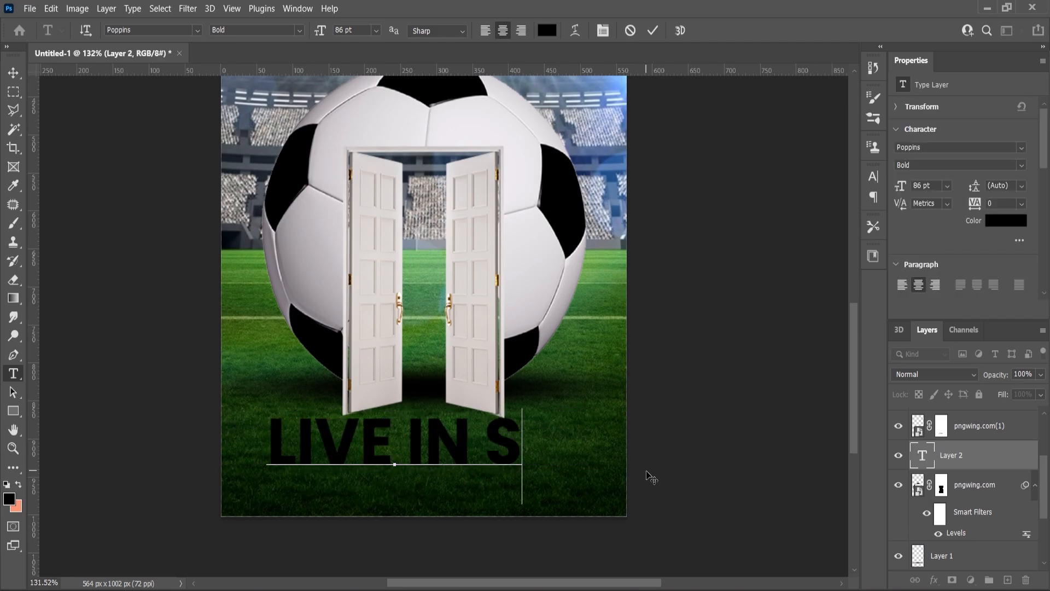
pyautogui.write('PORTS')
# - Set the whole "LIVE IN SPORTS" text to the Poppins Light style at 49 pt
pyautogui.hotkey('ctrl', 'a')
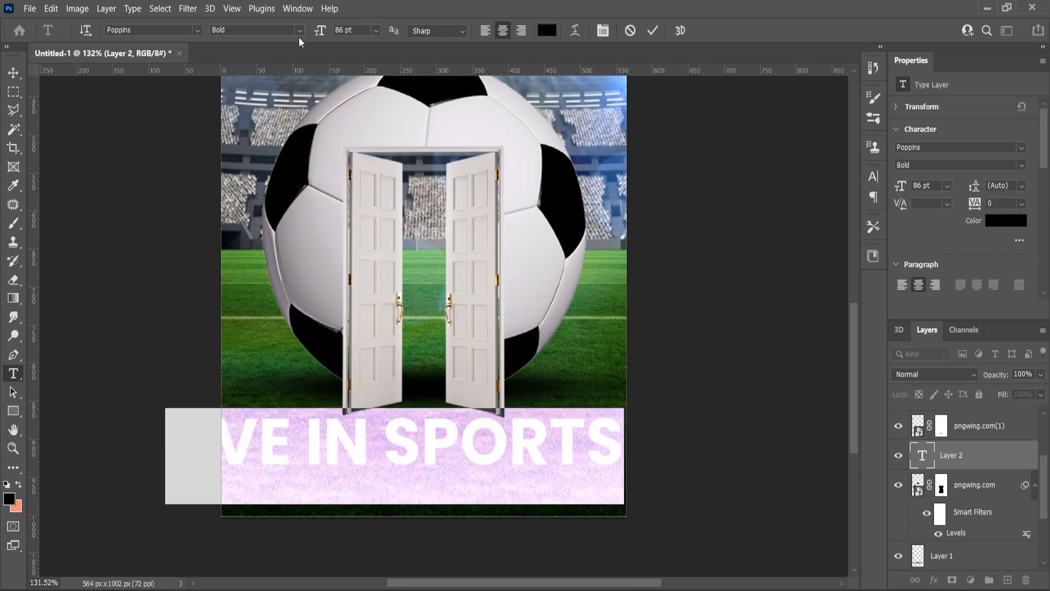
pyautogui.click(299, 31)
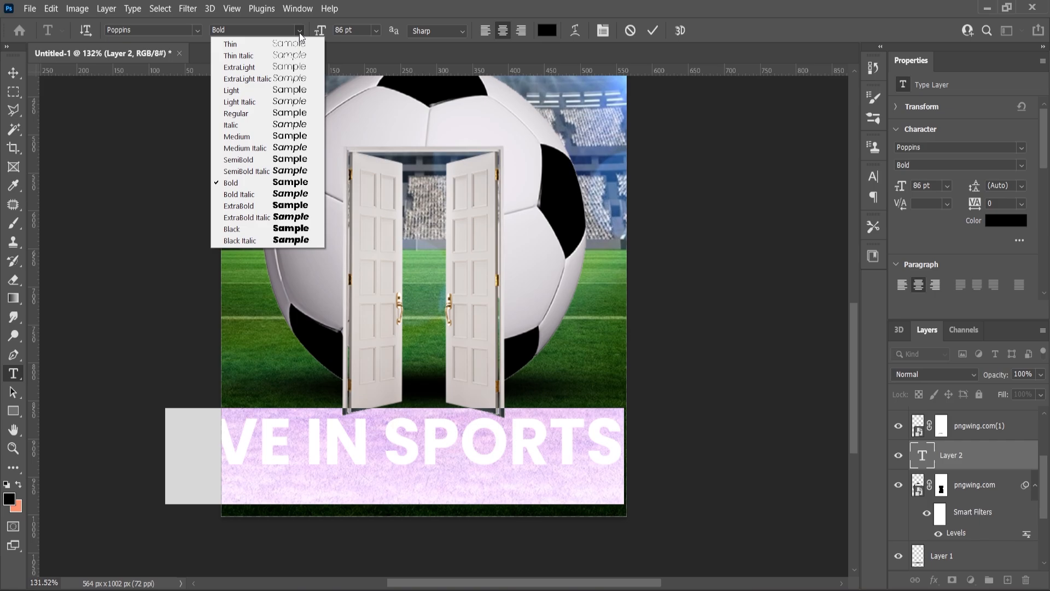
pyautogui.click(257, 87)
pyautogui.moveTo(320, 30); pyautogui.dragTo(299, 77)
# - Set the foreground colour to white (ffffff) and fill the "LIVE IN SPORTS" text with it
pyautogui.click(10, 499)
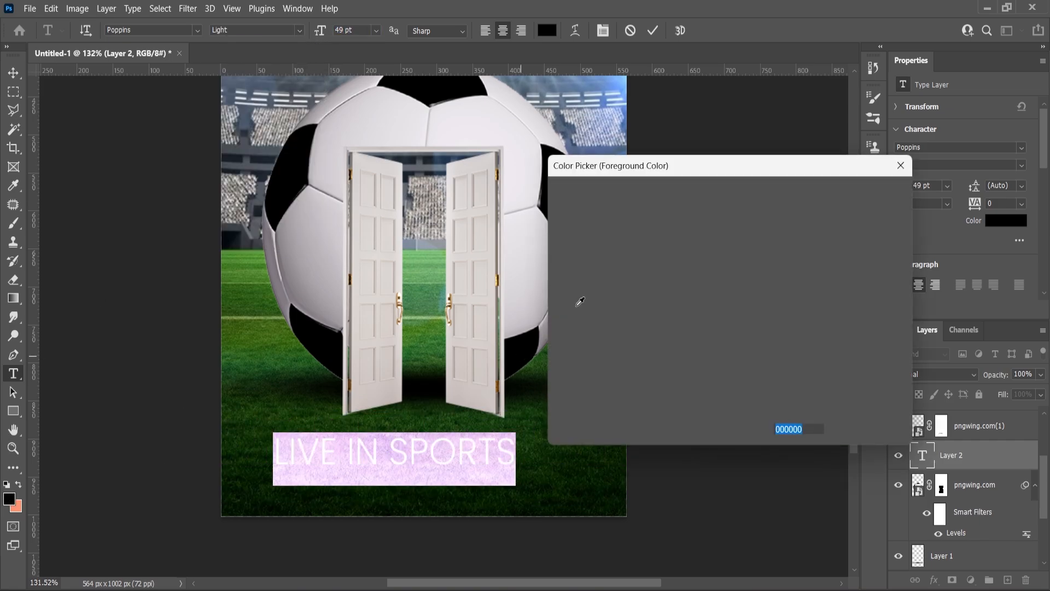
pyautogui.write('ffffff')
pyautogui.click(860, 198)
pyautogui.click(18, 75)
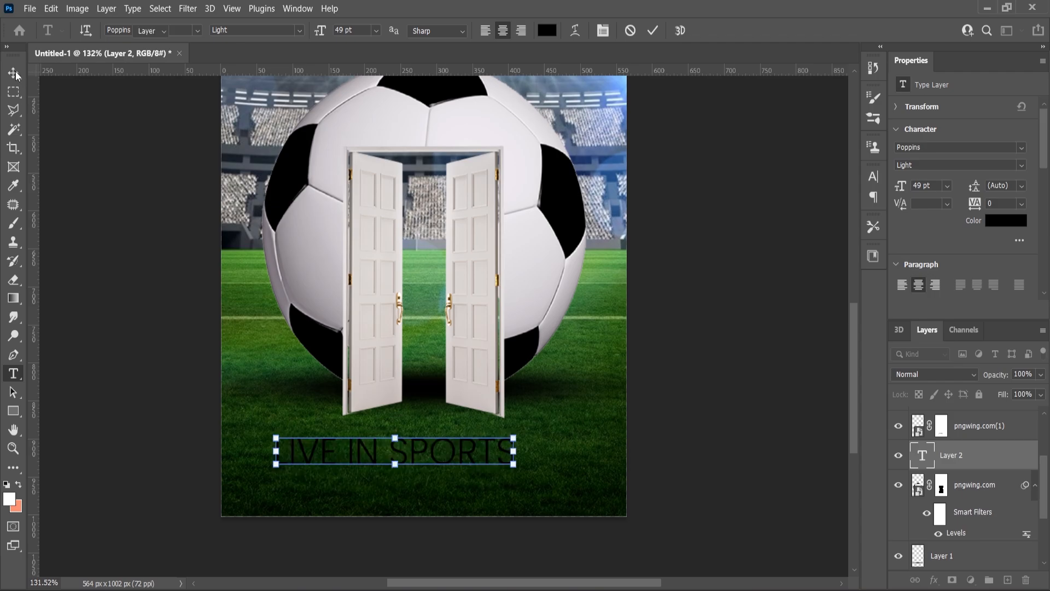
pyautogui.hotkey('alt', 'BackSpace')
# - Centre the "LIVE IN SPORTS" text horizontally on the canvas and scale it down to 25.76 pt
pyautogui.hotkey('ctrl', 'a')
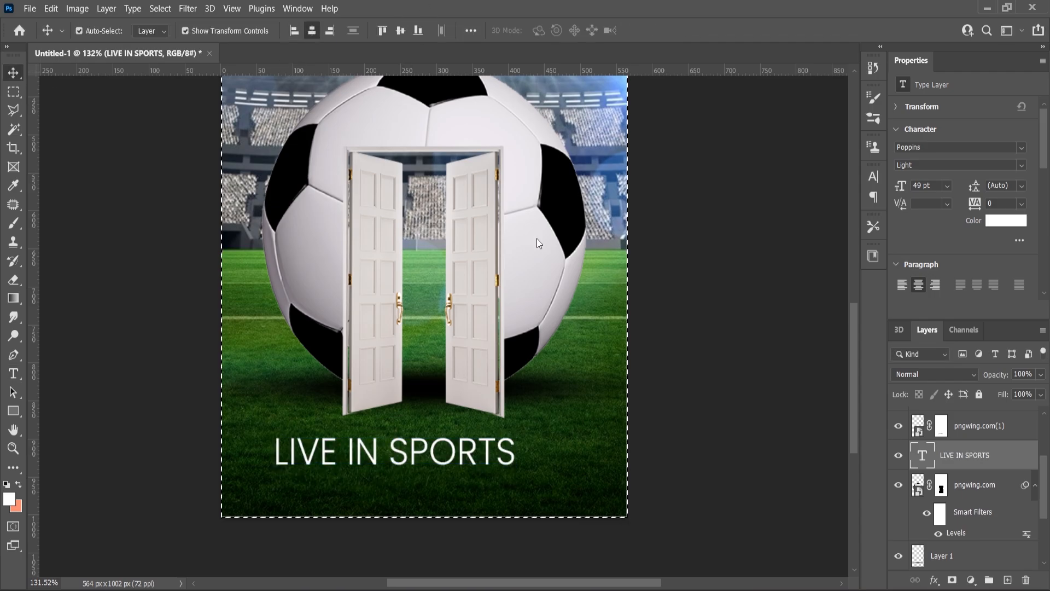
pyautogui.hotkey('ctrl', 'd')
pyautogui.scroll(-6, 524, 367)
pyautogui.scroll(3, 507, 404)
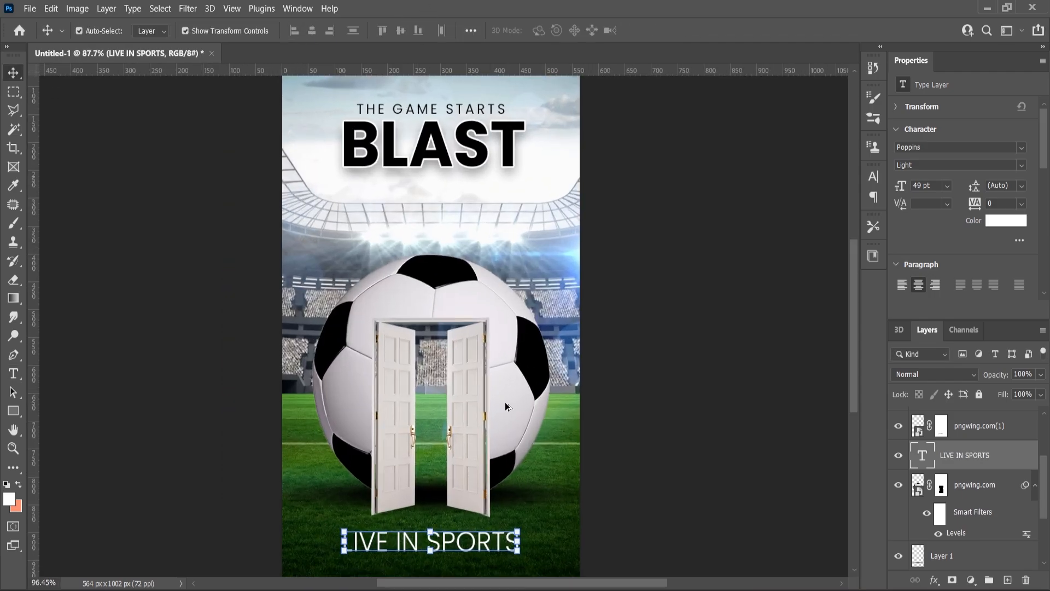
pyautogui.scroll(5, 508, 406)
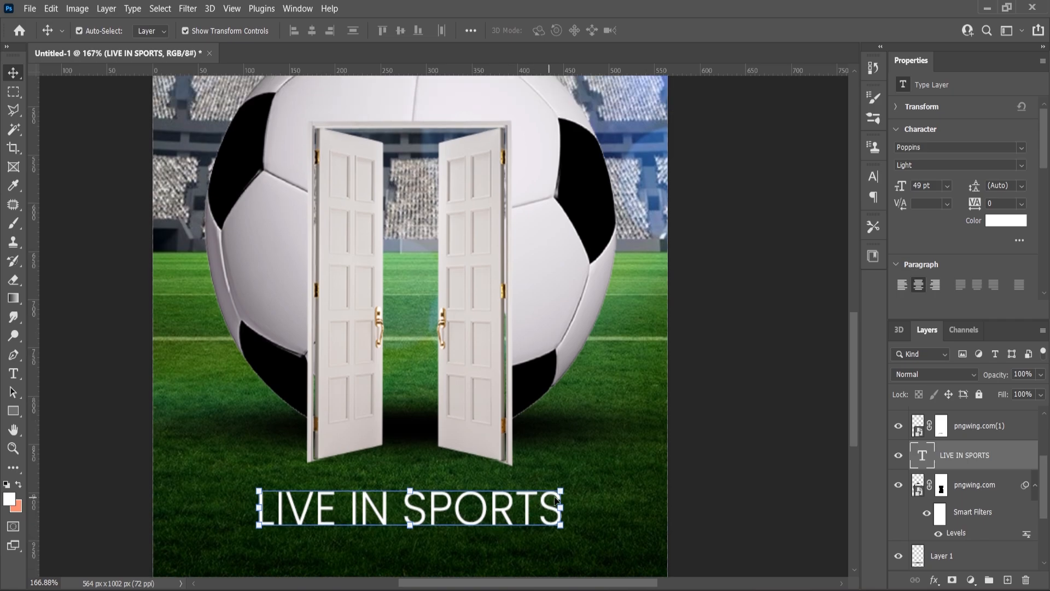
pyautogui.moveTo(557, 498); pyautogui.dragTo(504, 555)
pyautogui.press('Return')
pyautogui.click(401, 510)
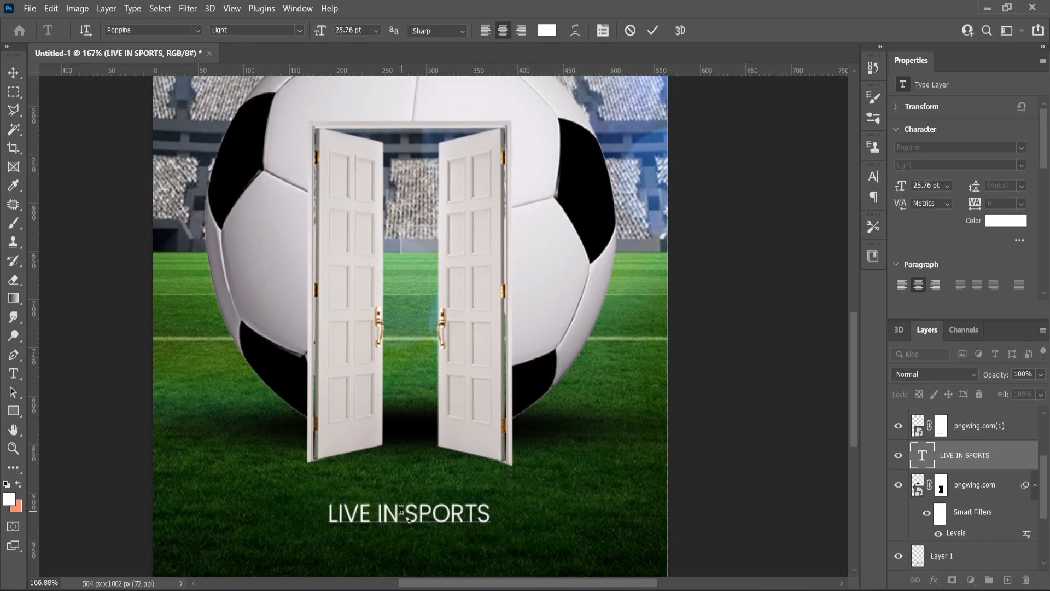
pyautogui.hotkey('ctrl', 'a')
pyautogui.click(298, 32)
pyautogui.click(99, 87)
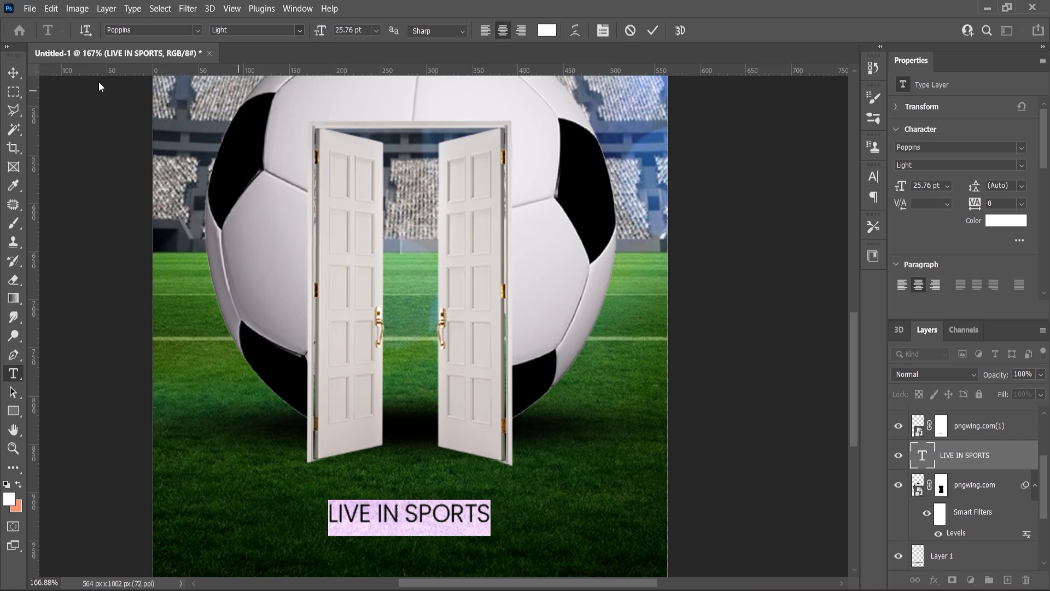
pyautogui.click(12, 74)
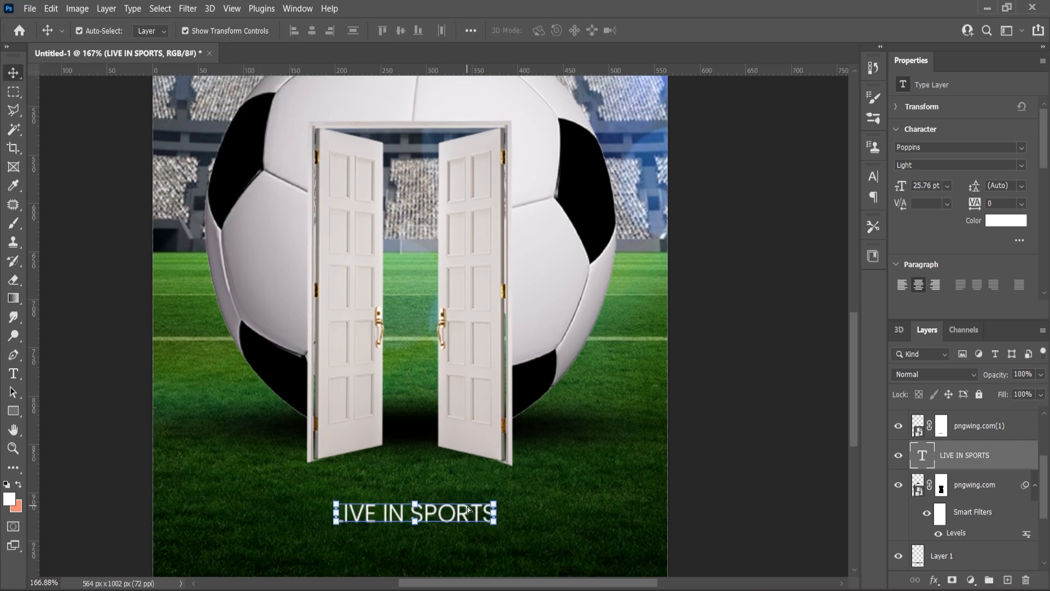
# - Set the tracking of the "LIVE IN SPORTS" text to 10
pyautogui.doubleClick(468, 510)
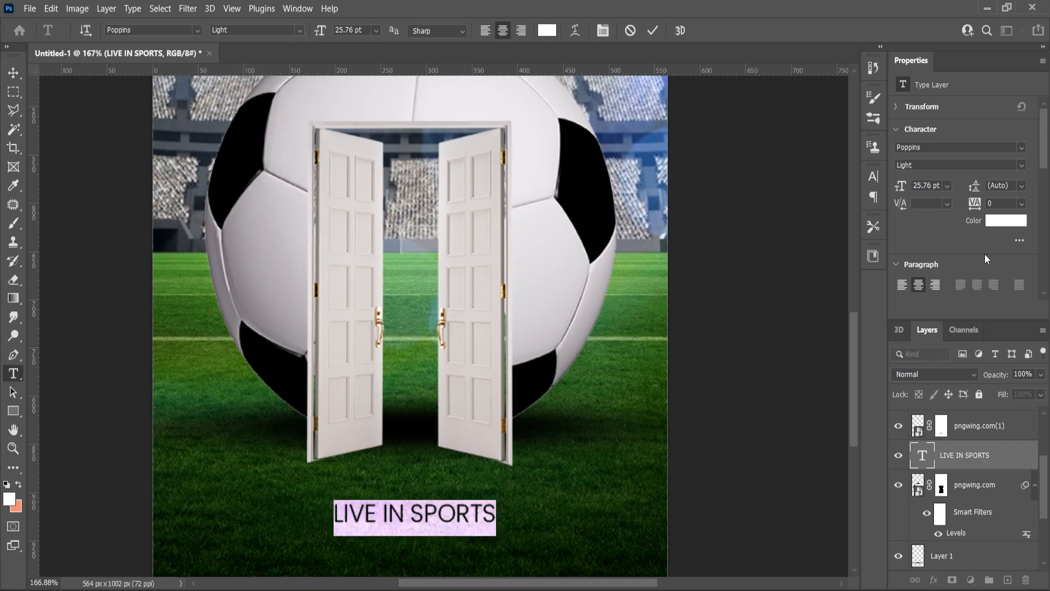
pyautogui.moveTo(979, 211); pyautogui.dragTo(982, 212)
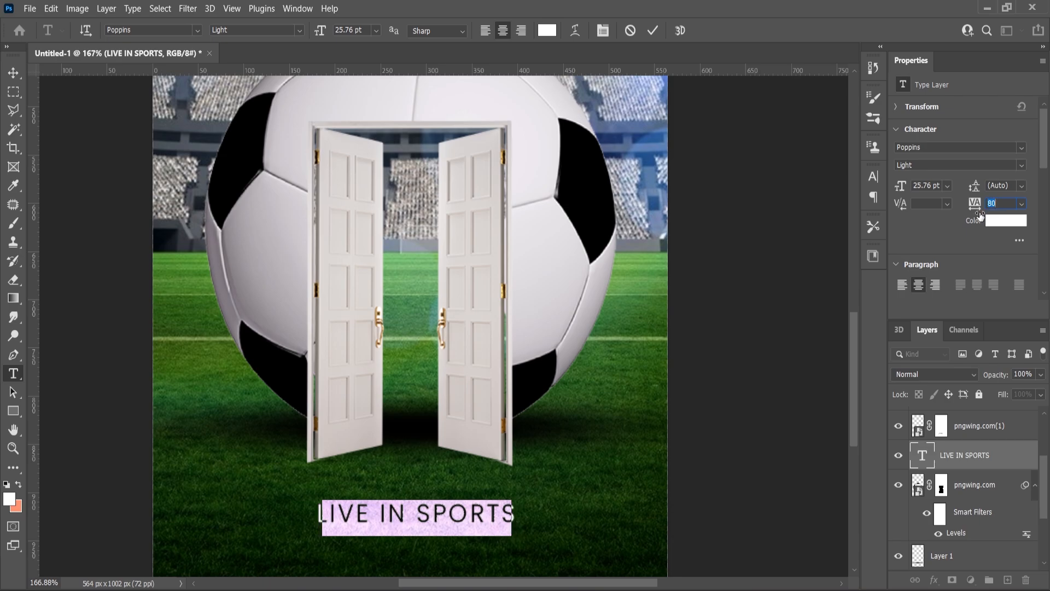
pyautogui.click(1021, 205)
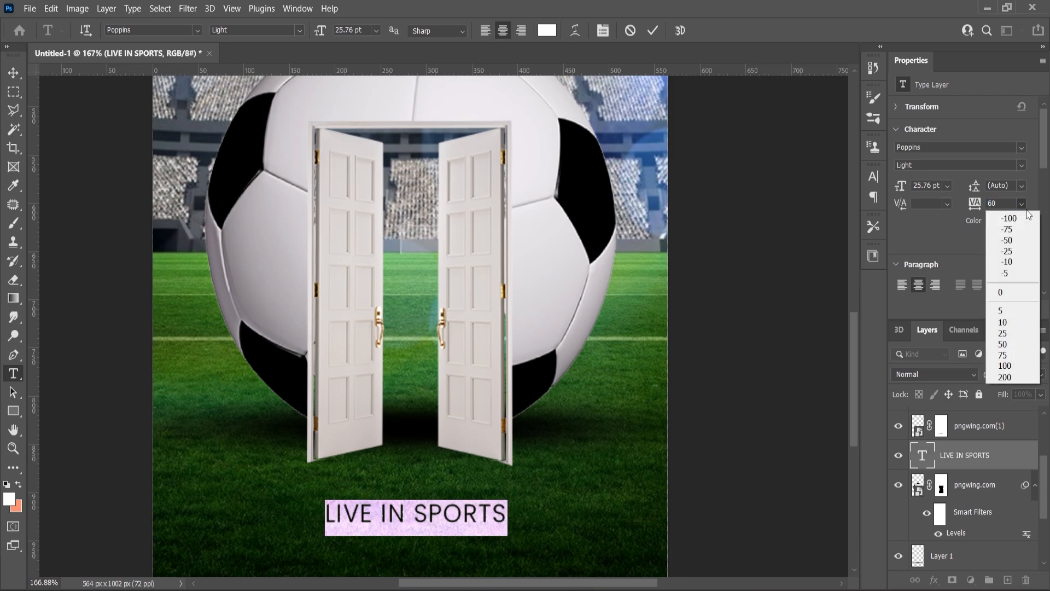
pyautogui.click(1002, 323)
pyautogui.click(18, 68)
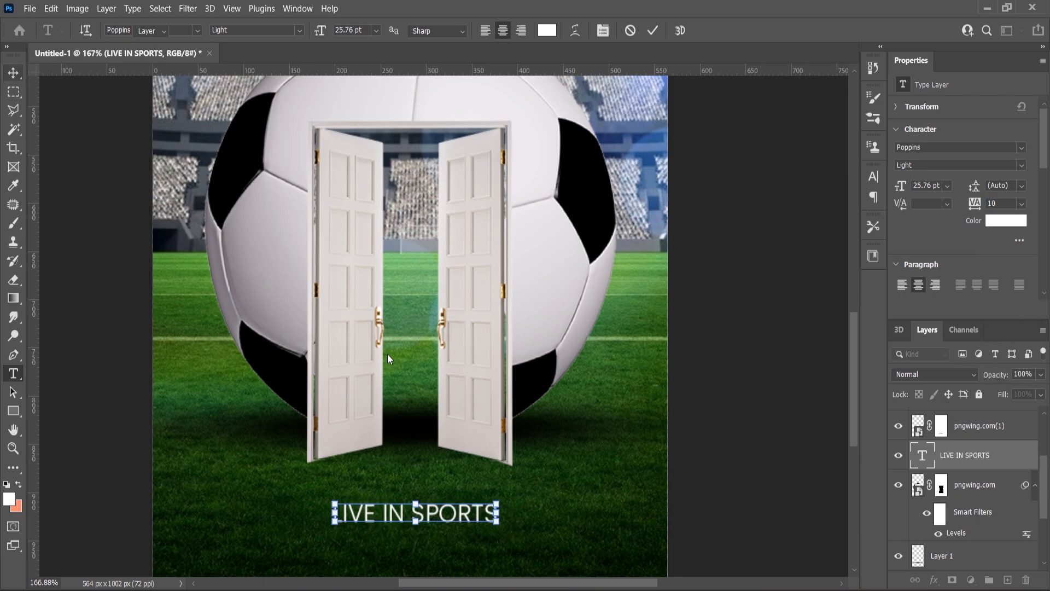
# - Move the "LIVE IN SPORTS" text slightly closer to the doors and centre it horizontally on the canvas
pyautogui.scroll(-3, 388, 353)
pyautogui.scroll(5, 411, 457)
pyautogui.moveTo(431, 448); pyautogui.dragTo(432, 440)
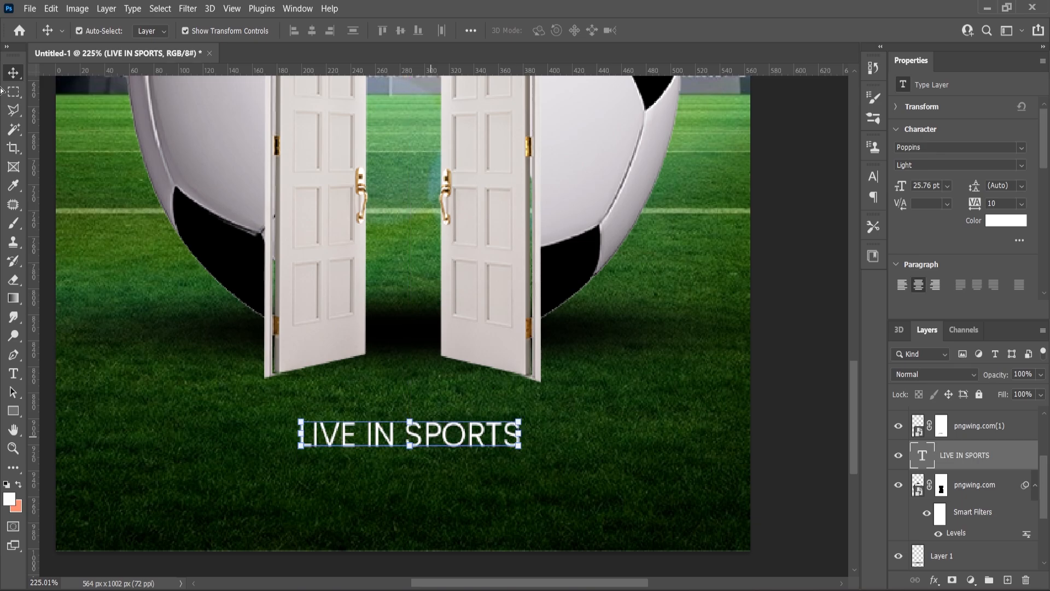
pyautogui.hotkey('ctrl', 'a')
pyautogui.click(312, 30)
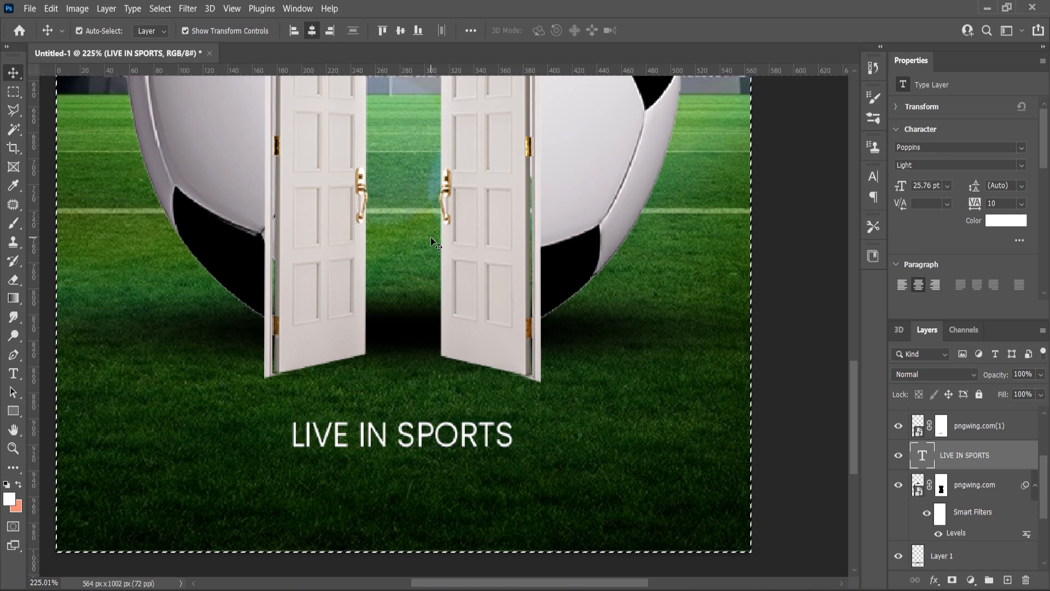
pyautogui.hotkey('ctrl', 'd')
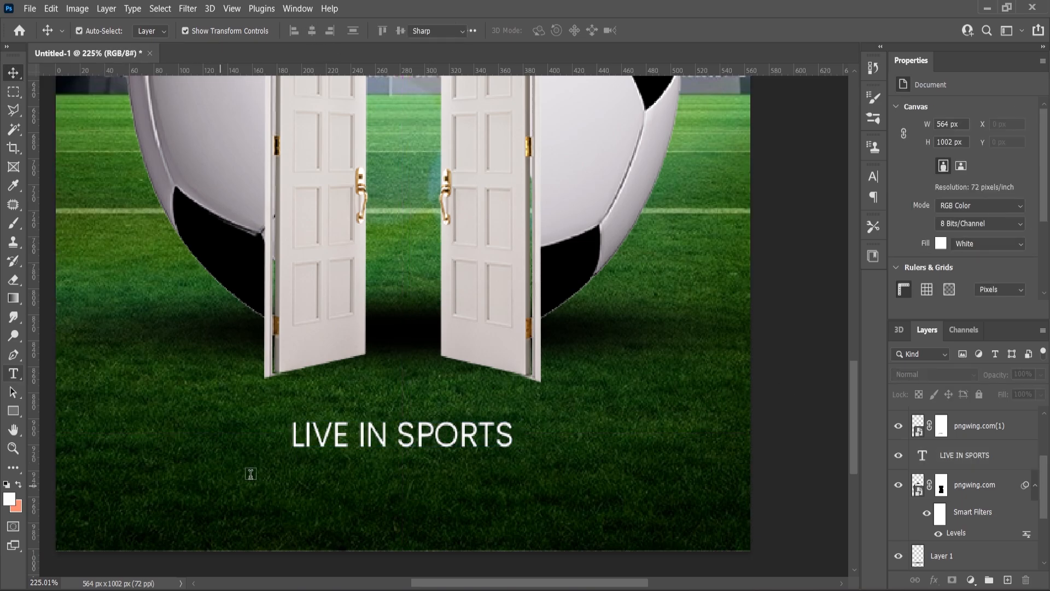
# - Add a lorem ipsum paragraph text box beneath "LIVE IN SPORTS" and set its font size to 12 pt
pyautogui.press('t')
pyautogui.moveTo(190, 455); pyautogui.dragTo(581, 518)
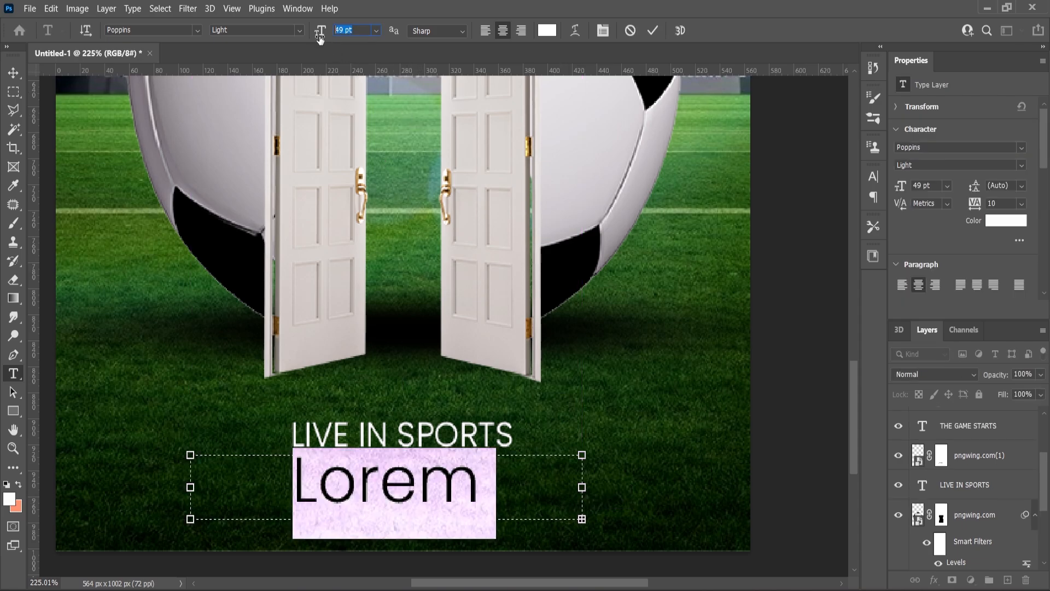
pyautogui.press('Return')
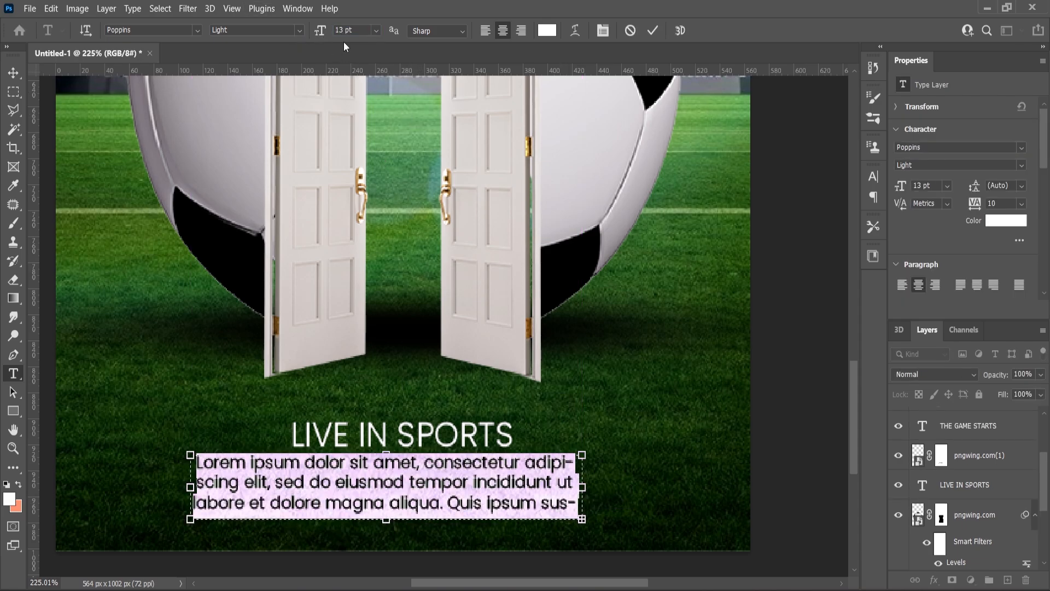
pyautogui.write('2')
pyautogui.press('Return')
pyautogui.scroll(-2, 576, 452)
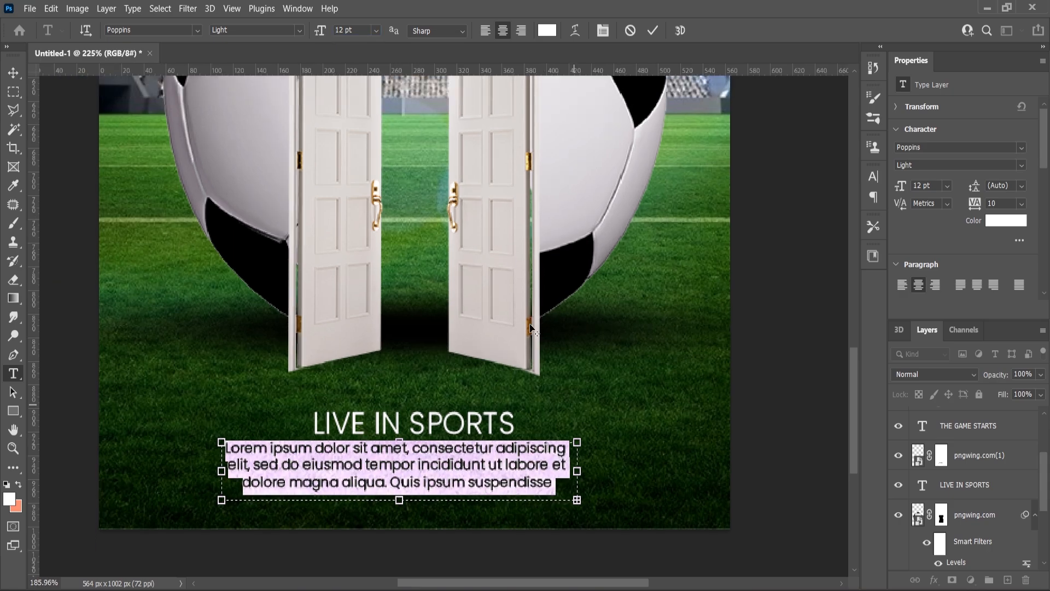
# - Widen the lorem ipsum text box on both sides and extend it downward so more lines fit, then commit it
pyautogui.moveTo(571, 445); pyautogui.dragTo(590, 445)
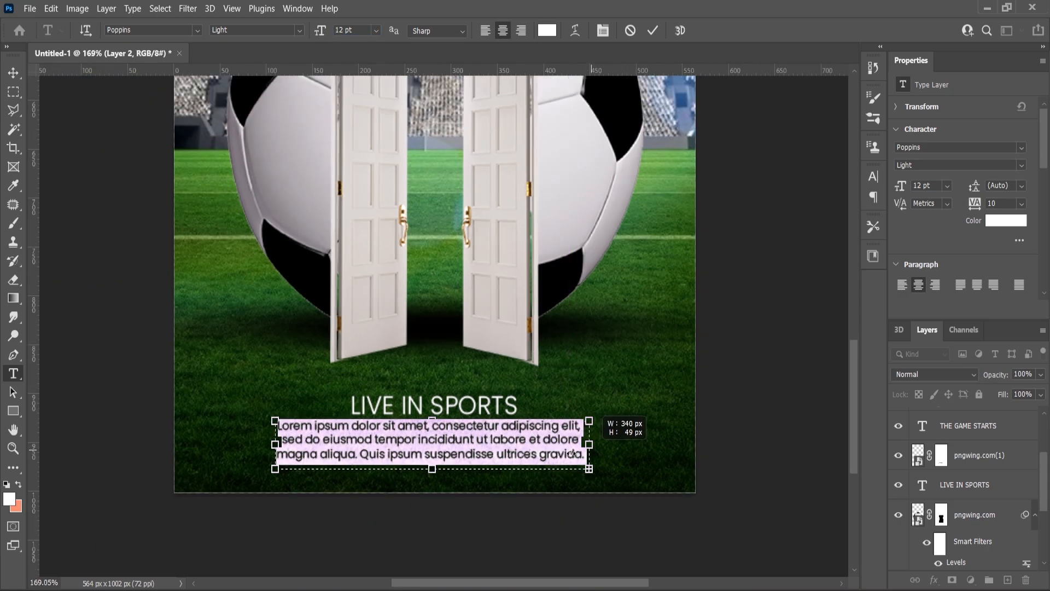
pyautogui.moveTo(275, 444); pyautogui.dragTo(264, 444)
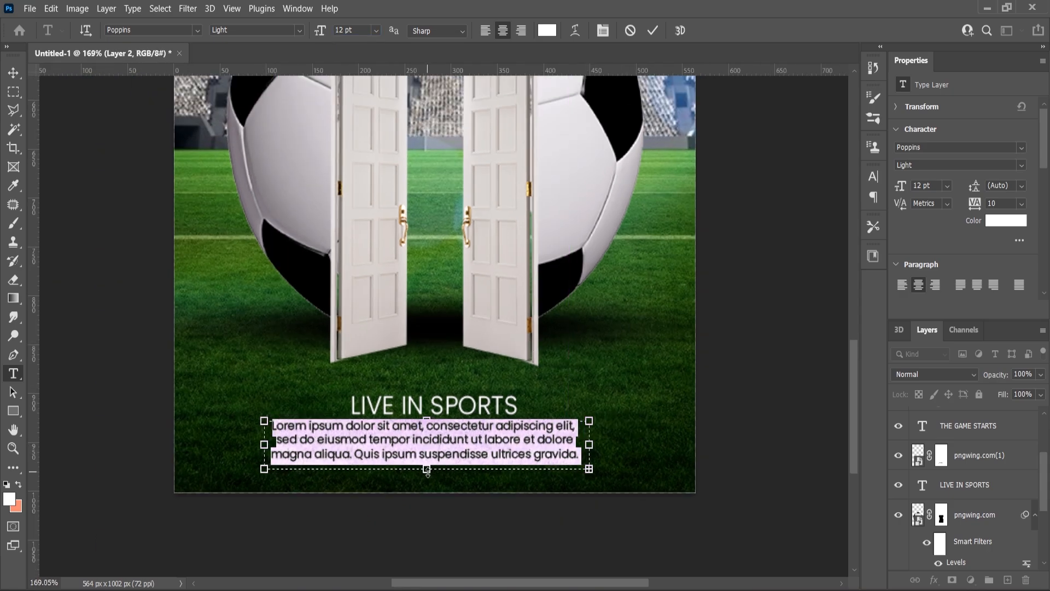
pyautogui.moveTo(433, 469); pyautogui.dragTo(426, 494)
pyautogui.click(13, 73)
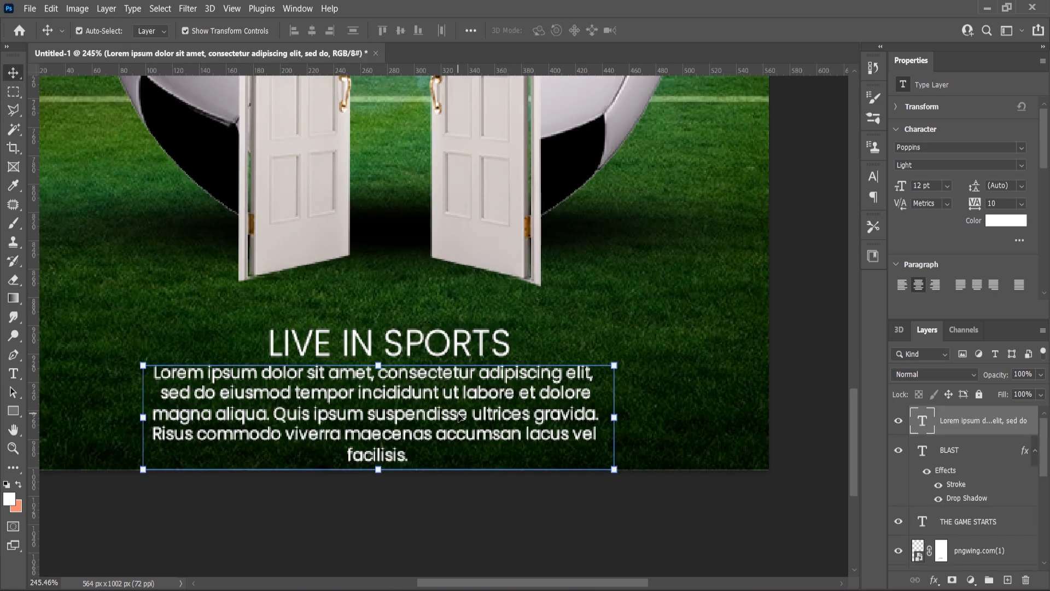
# - Set the lorem ipsum paragraph's font size to 10 pt and move it slightly further below "LIVE IN SPORTS"
pyautogui.doubleClick(460, 414)
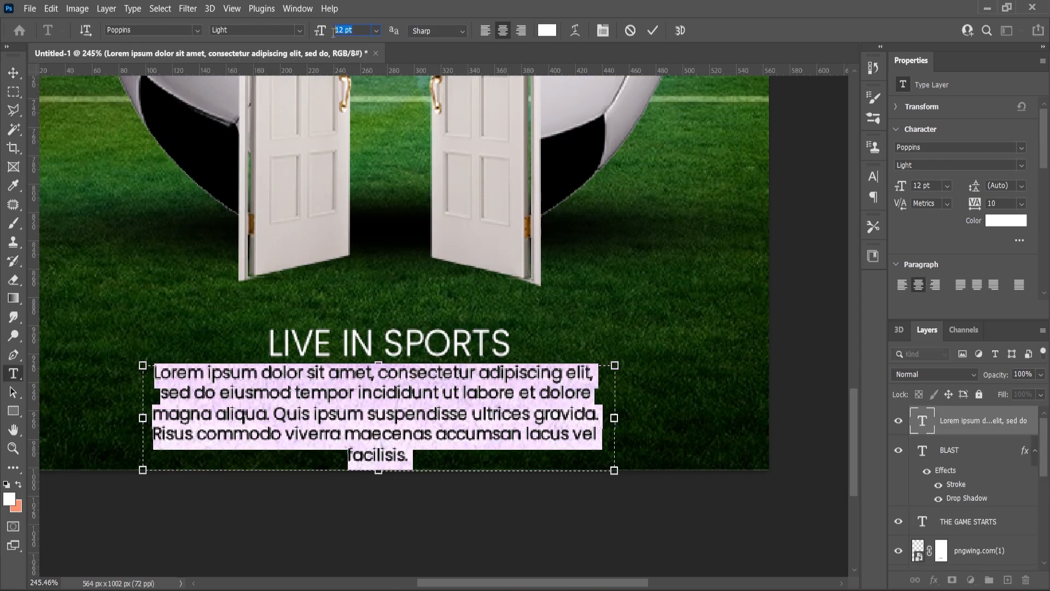
pyautogui.press('Return')
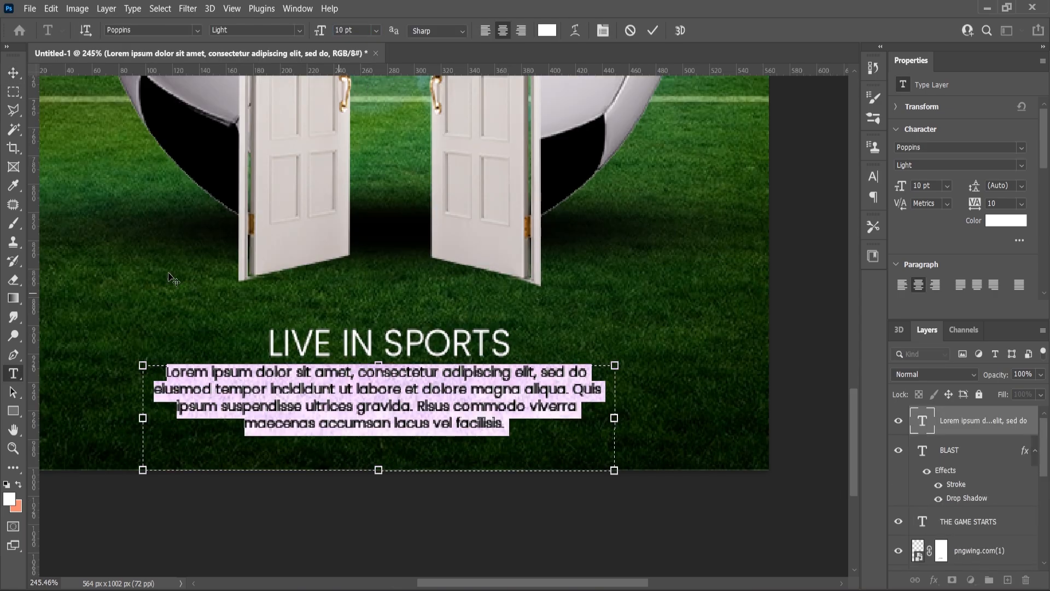
pyautogui.click(14, 75)
pyautogui.moveTo(458, 415); pyautogui.dragTo(457, 422)
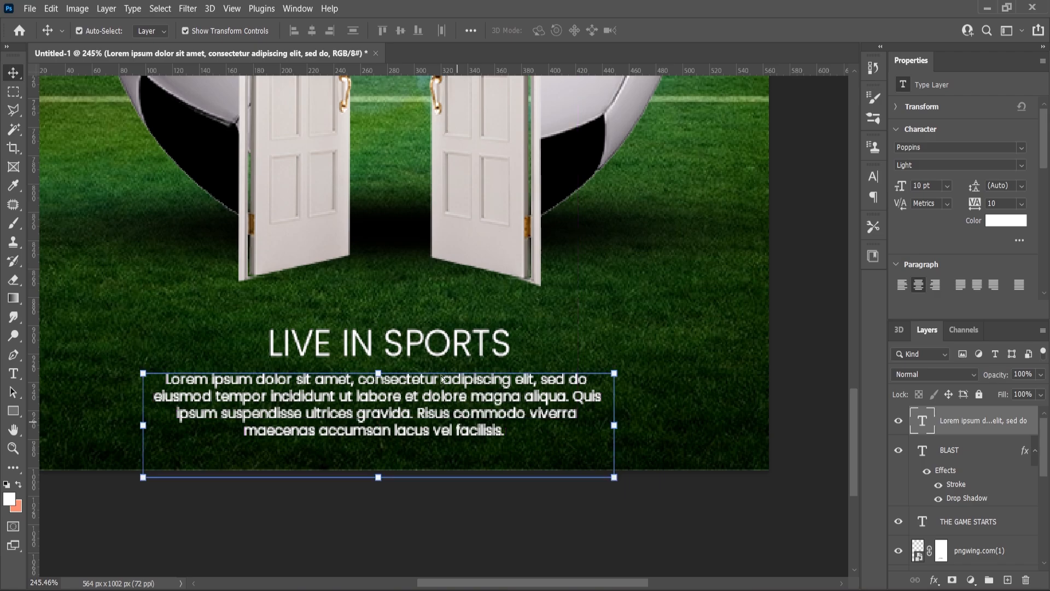
# - Centre the "LIVE IN SPORTS" text and the lorem ipsum paragraph horizontally on the canvas, then clear the selection
pyautogui.keyDown('shift'); pyautogui.click(434, 341); pyautogui.keyUp('shift')
pyautogui.hotkey('ctrl', 'a')
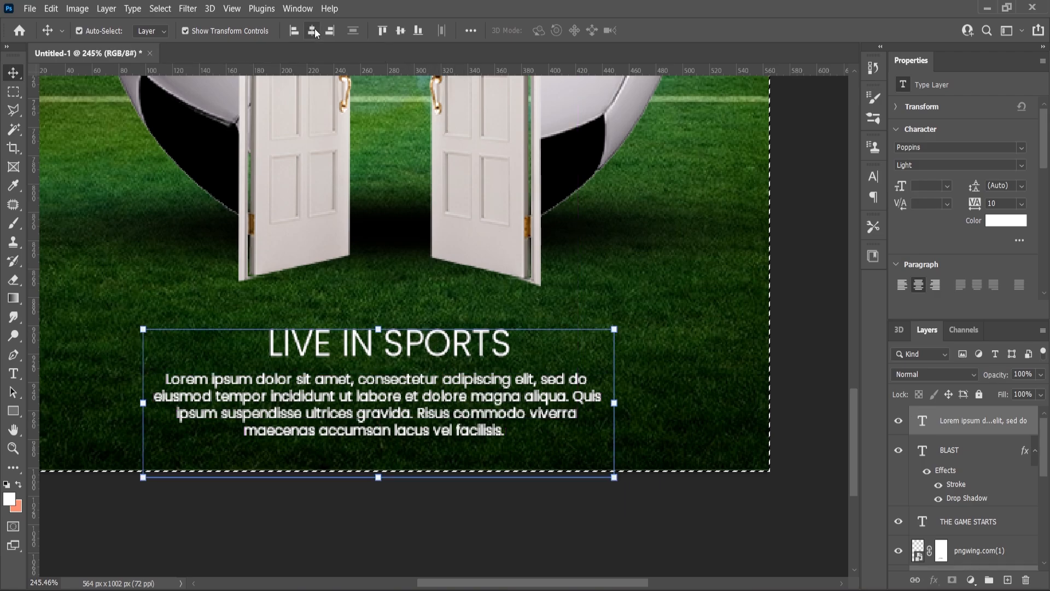
pyautogui.click(314, 31)
pyautogui.hotkey('ctrl', 'd')
pyautogui.click(475, 500)
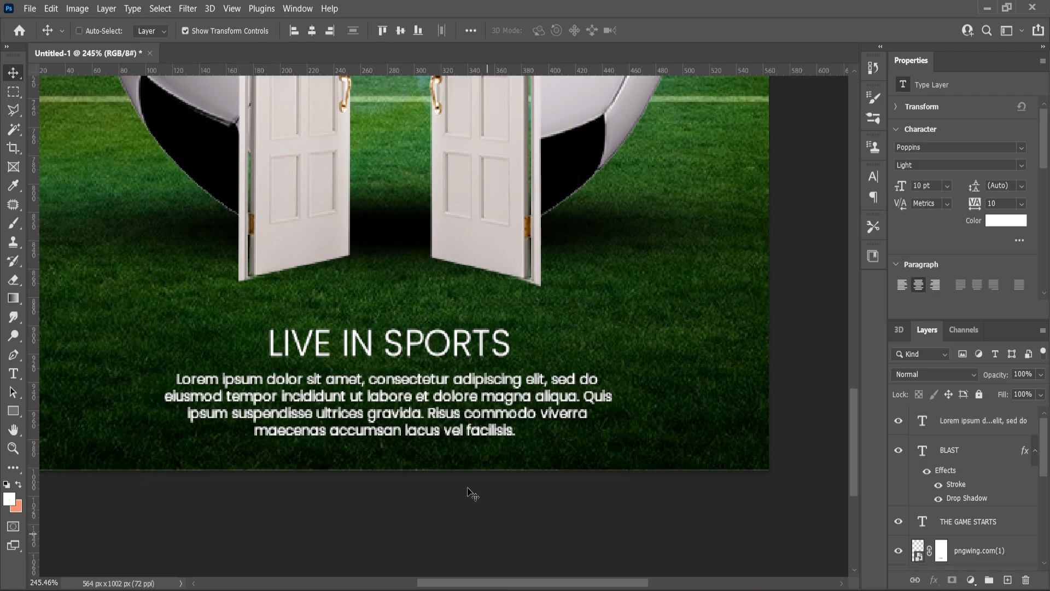
# - Place the 4k-ultra-hd-landscape image from the file folder directly above the "LIVE IN SPORTS" layer, behind the doors, scaled to 32.14%
pyautogui.scroll(-4, 470, 489)
pyautogui.scroll(1, 482, 491)
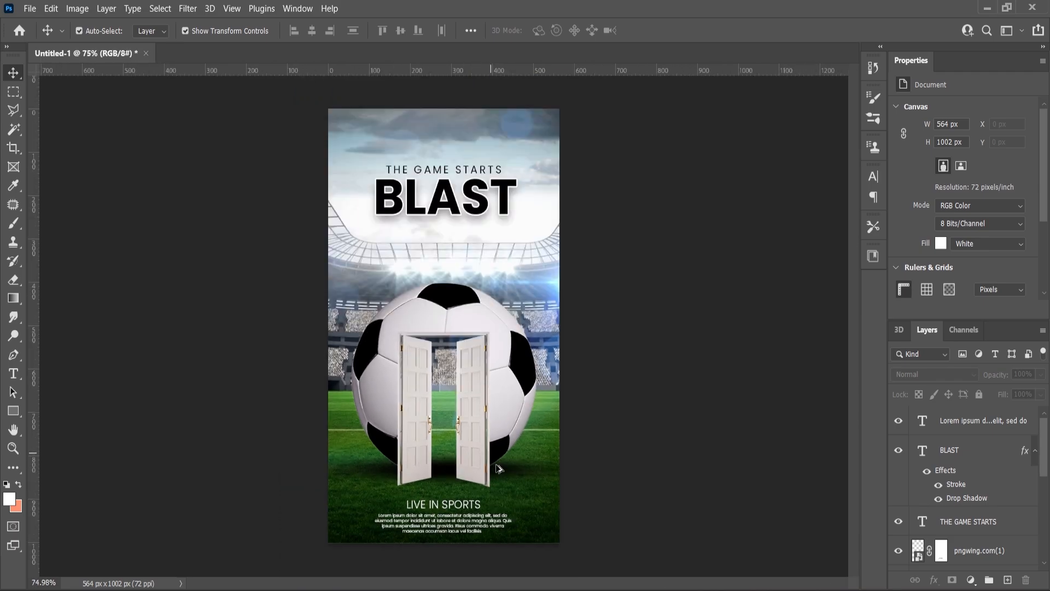
pyautogui.scroll(3, 487, 465)
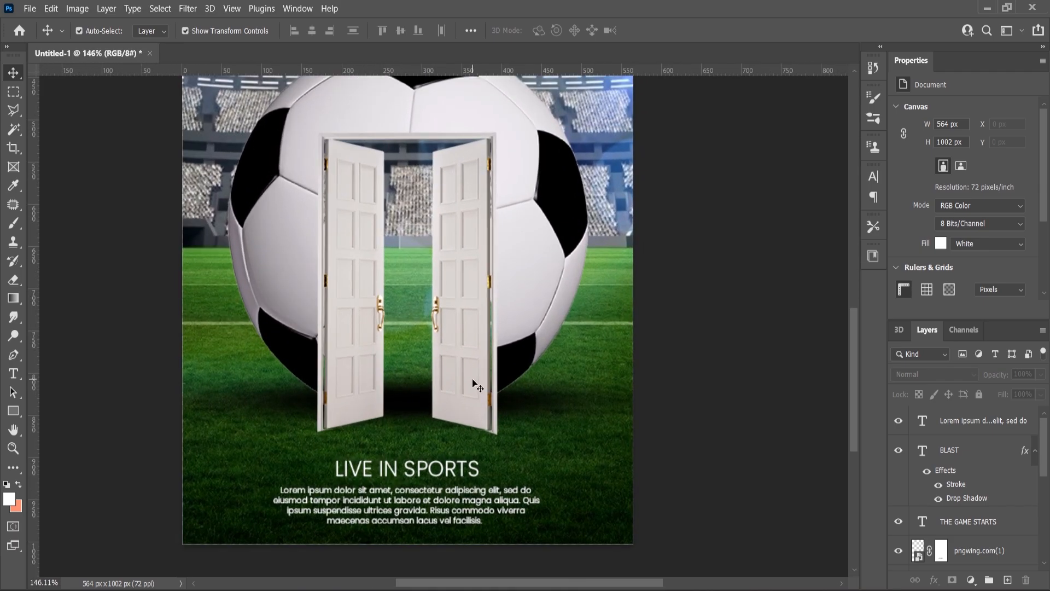
pyautogui.click(474, 383)
pyautogui.scroll(-1, 921, 502)
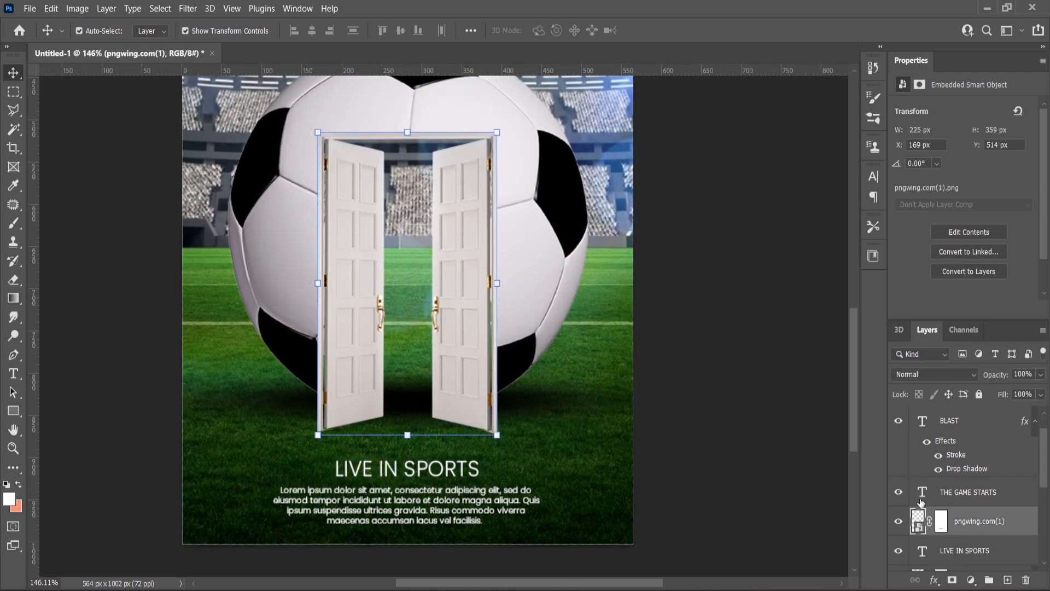
pyautogui.click(966, 553)
pyautogui.hotkey('alt', 'Tab')
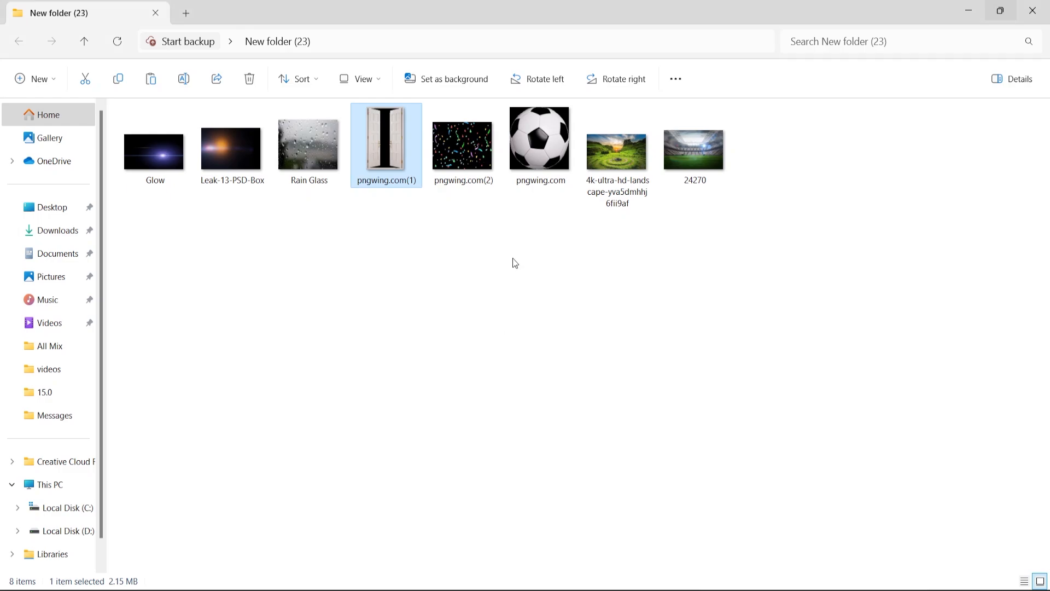
pyautogui.click(514, 263)
pyautogui.moveTo(617, 151); pyautogui.dragTo(419, 340)
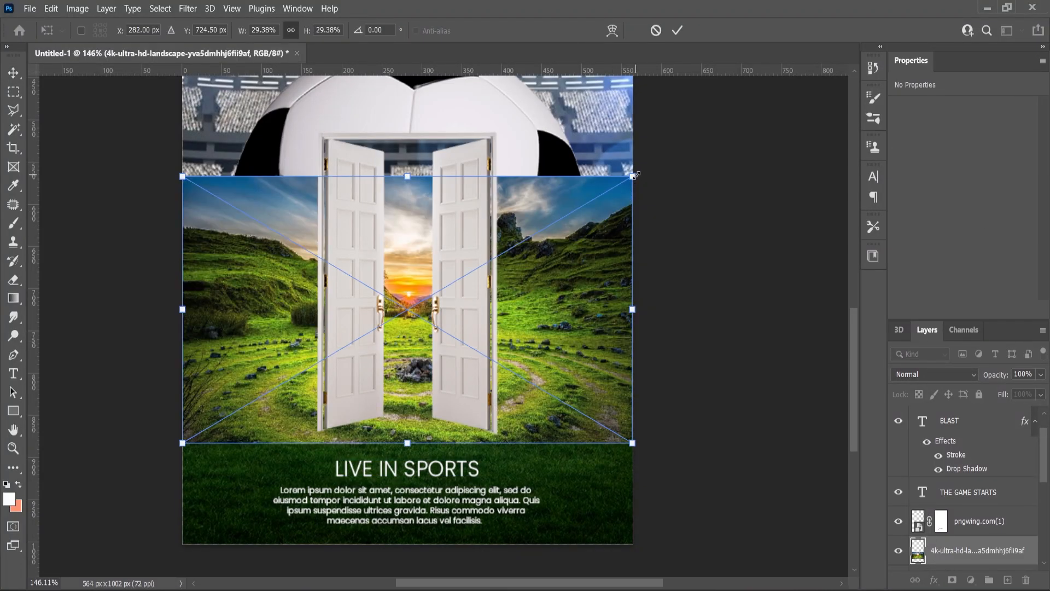
pyautogui.moveTo(634, 175); pyautogui.dragTo(654, 142)
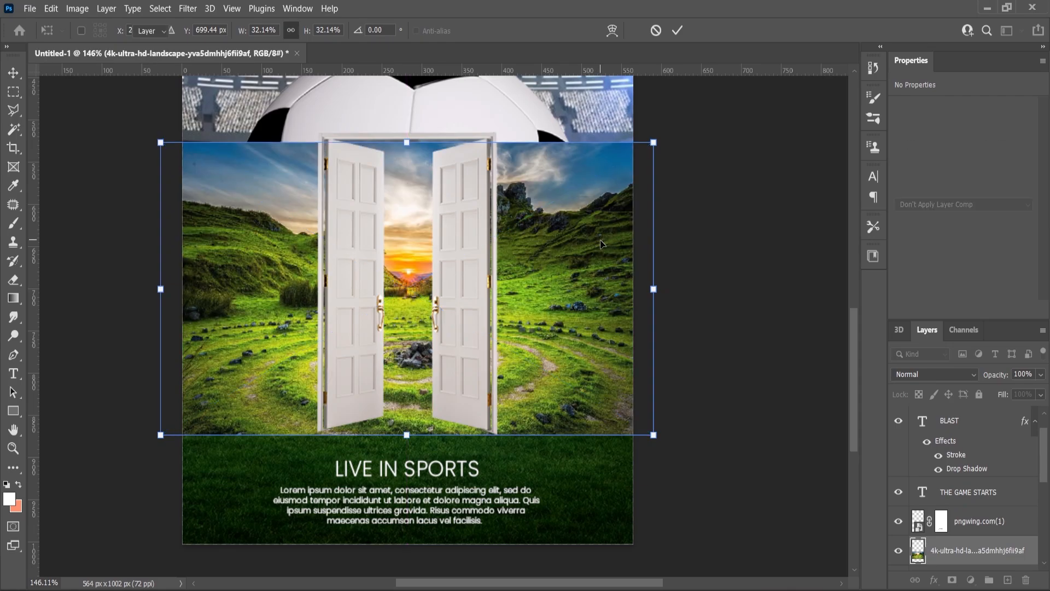
pyautogui.press('Return')
# - Add a layer mask to the landscape image and paint black over the area left of the door frame within a rectangular selection
pyautogui.click(953, 579)
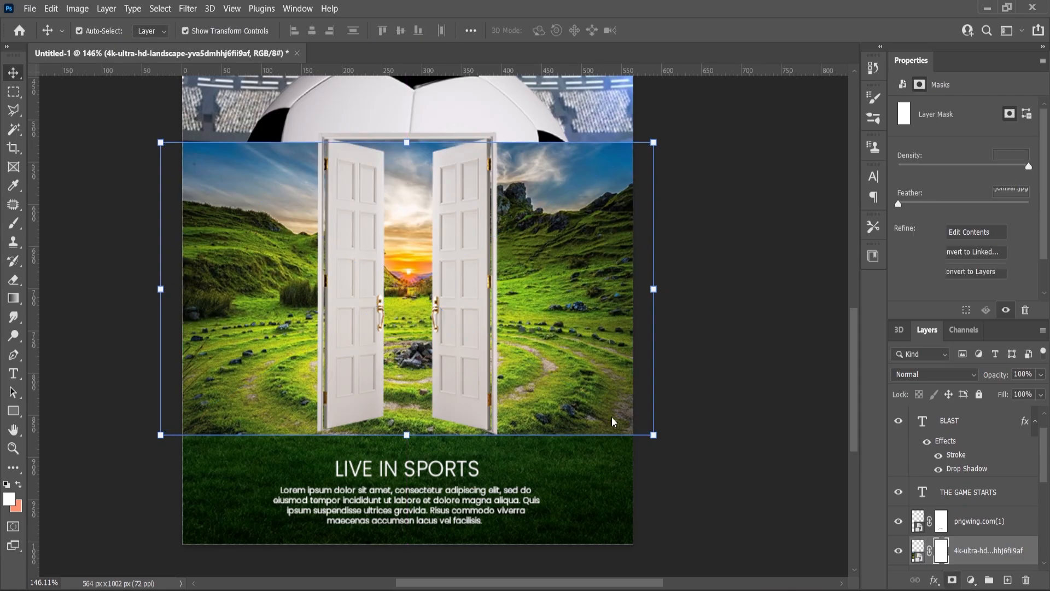
pyautogui.press('m')
pyautogui.moveTo(182, 100)
pyautogui.mouseDown()
pyautogui.moveTo(291, 312)
pyautogui.moveTo(321, 467)
pyautogui.mouseUp()
pyautogui.press('b')
pyautogui.moveTo(230, 125)
pyautogui.mouseDown()
pyautogui.moveTo(251, 317)
pyautogui.moveTo(386, 436)
pyautogui.mouseUp()
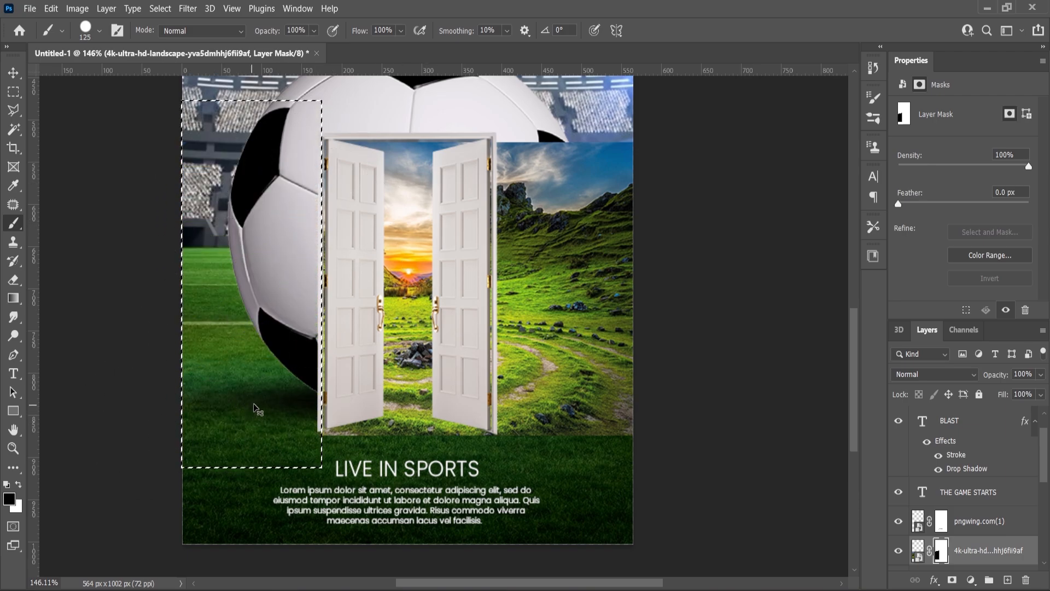
pyautogui.hotkey('ctrl', 'd')
# - Mask out the landscape right of the door frame by painting black within a rectangular selection
pyautogui.press('m')
pyautogui.moveTo(496, 123); pyautogui.dragTo(665, 461)
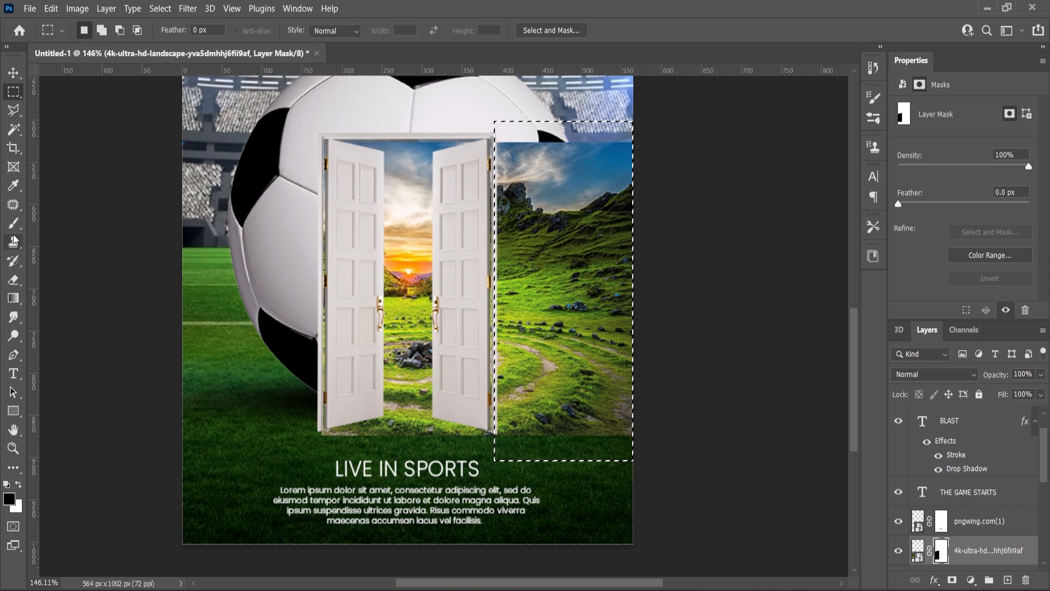
pyautogui.press('b')
pyautogui.moveTo(563, 176)
pyautogui.mouseDown()
pyautogui.moveTo(603, 166)
pyautogui.moveTo(494, 204)
pyautogui.moveTo(520, 463)
pyautogui.moveTo(648, 373)
pyautogui.moveTo(558, 403)
pyautogui.mouseUp()
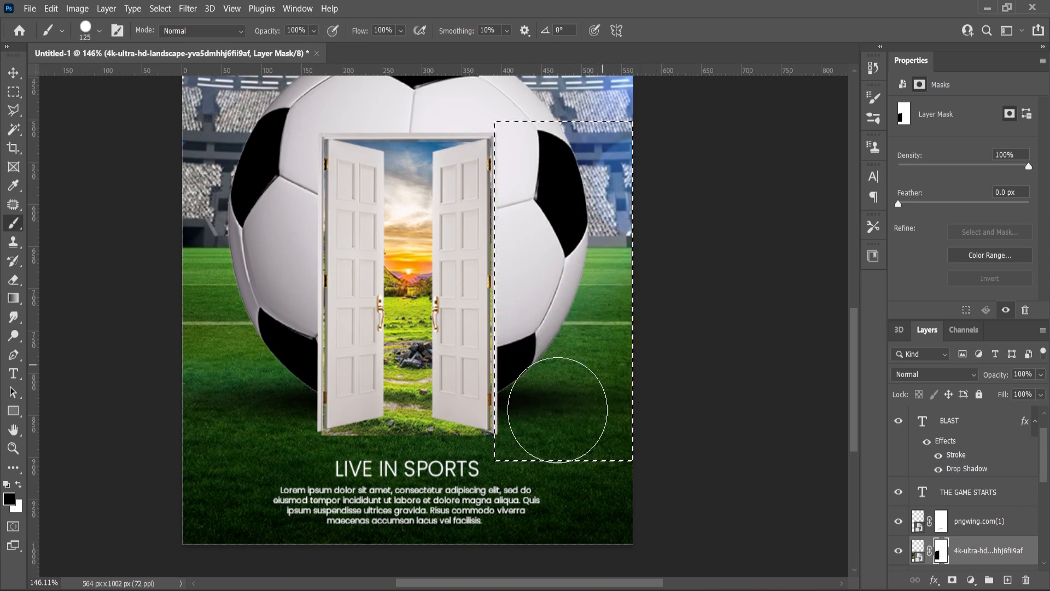
pyautogui.hotkey('ctrl', 'd')
# - Mask away the landscape's lower edge beneath the doors with a soft 50 px black brush
pyautogui.scroll(5, 331, 199)
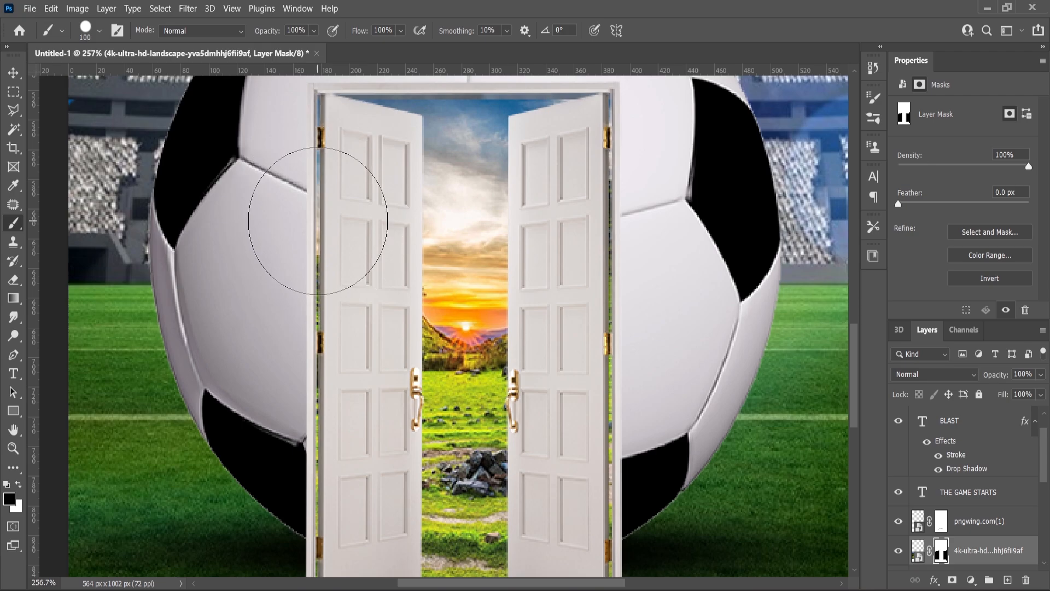
pyautogui.press('[')
pyautogui.press('[')
pyautogui.press('[')
pyautogui.press('[')
pyautogui.press('[')
pyautogui.press('[')
pyautogui.scroll(-5, 401, 449)
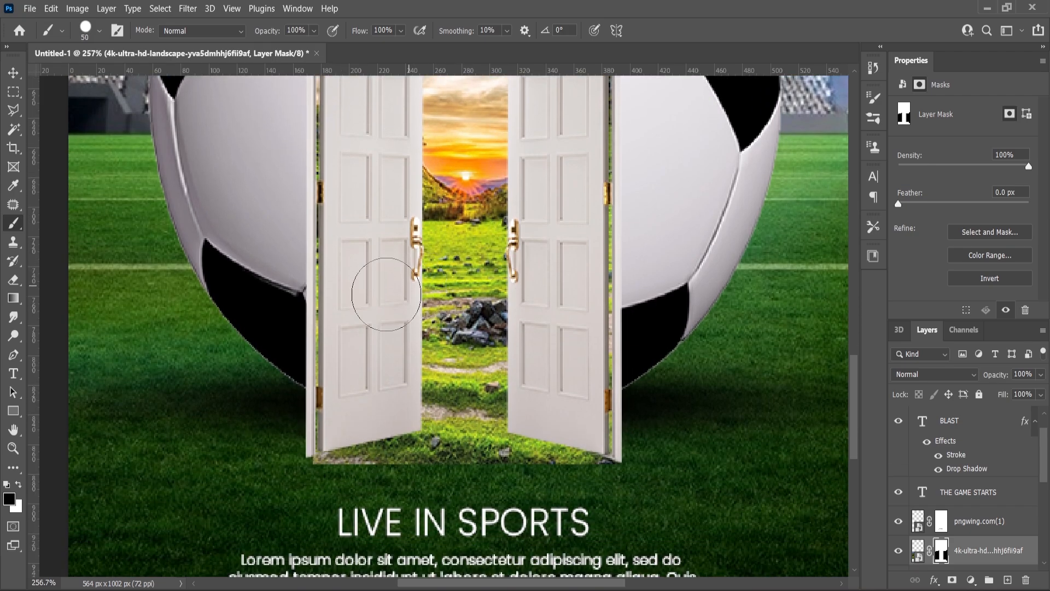
pyautogui.scroll(-2, 945, 557)
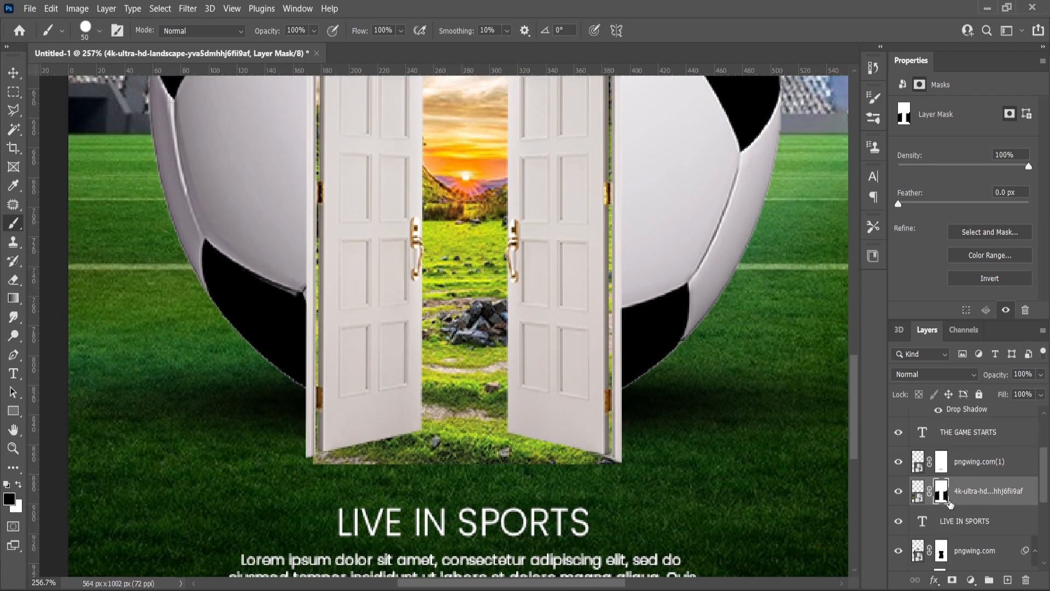
pyautogui.rightClick(396, 282)
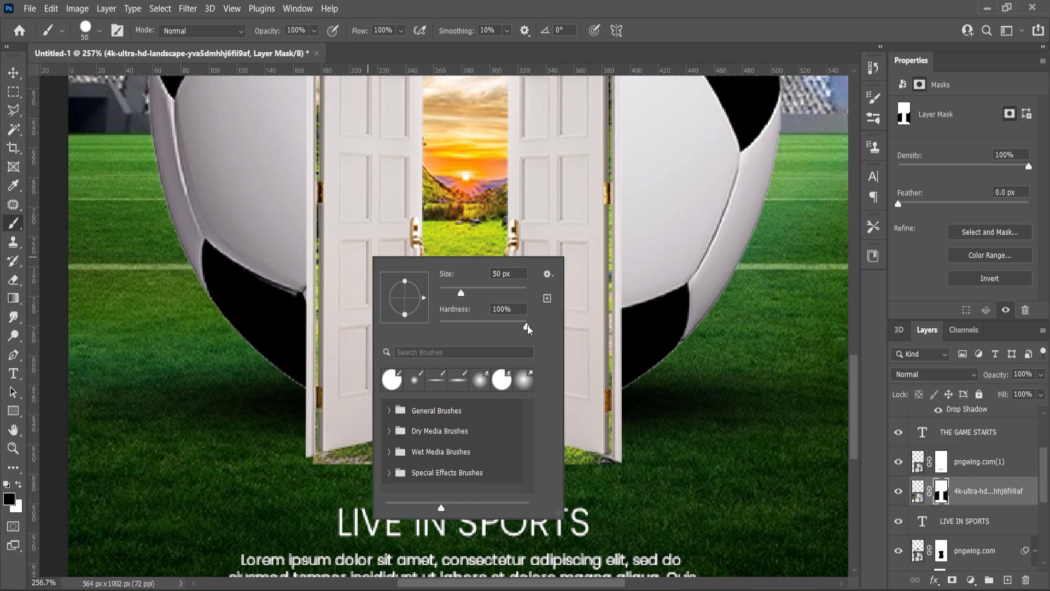
pyautogui.press('Return')
pyautogui.scroll(3, 358, 451)
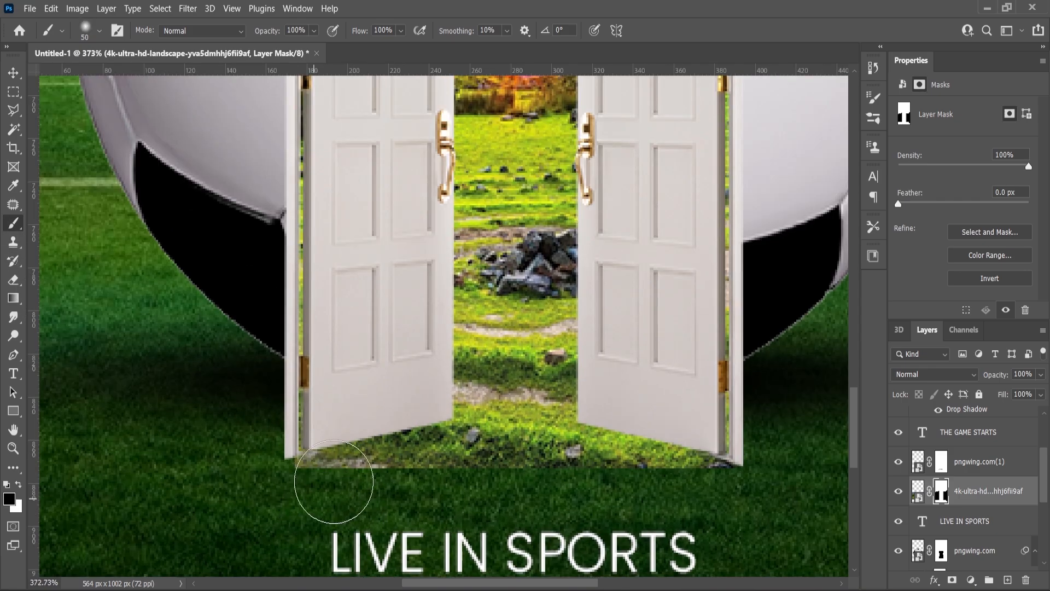
pyautogui.moveTo(318, 481)
pyautogui.mouseDown()
pyautogui.moveTo(356, 477)
pyautogui.moveTo(354, 493)
pyautogui.moveTo(452, 477)
pyautogui.moveTo(429, 501)
pyautogui.moveTo(561, 470)
pyautogui.moveTo(504, 493)
pyautogui.moveTo(741, 487)
pyautogui.moveTo(653, 493)
pyautogui.moveTo(394, 465)
pyautogui.mouseUp()
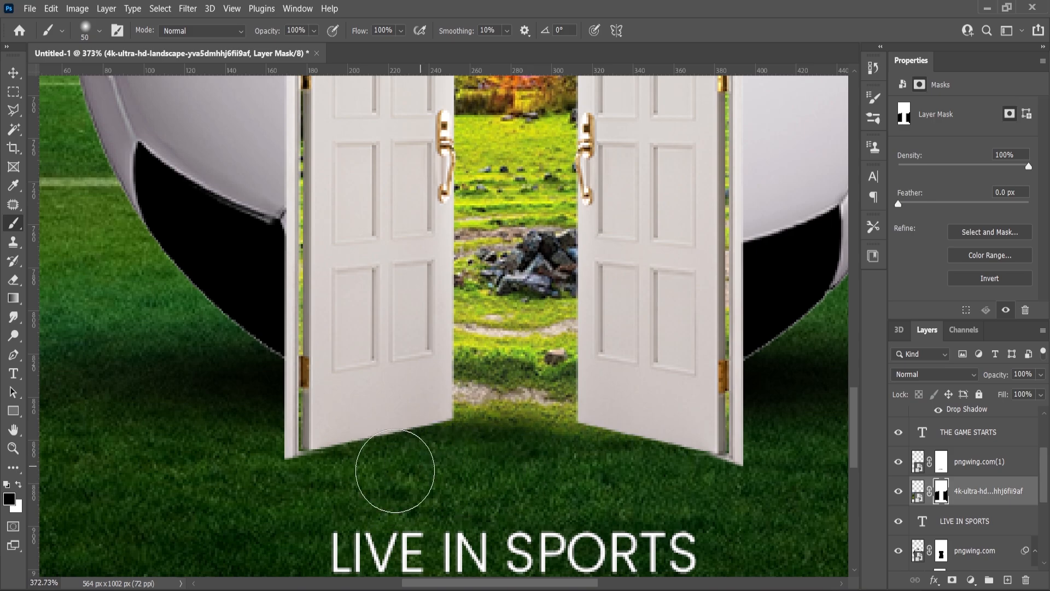
# - Blend the landscape's lower edge into the grass on its mask with an 80 px brush at 23% flow
pyautogui.scroll(-3, 445, 474)
pyautogui.scroll(-3, 445, 474)
pyautogui.scroll(4, 477, 479)
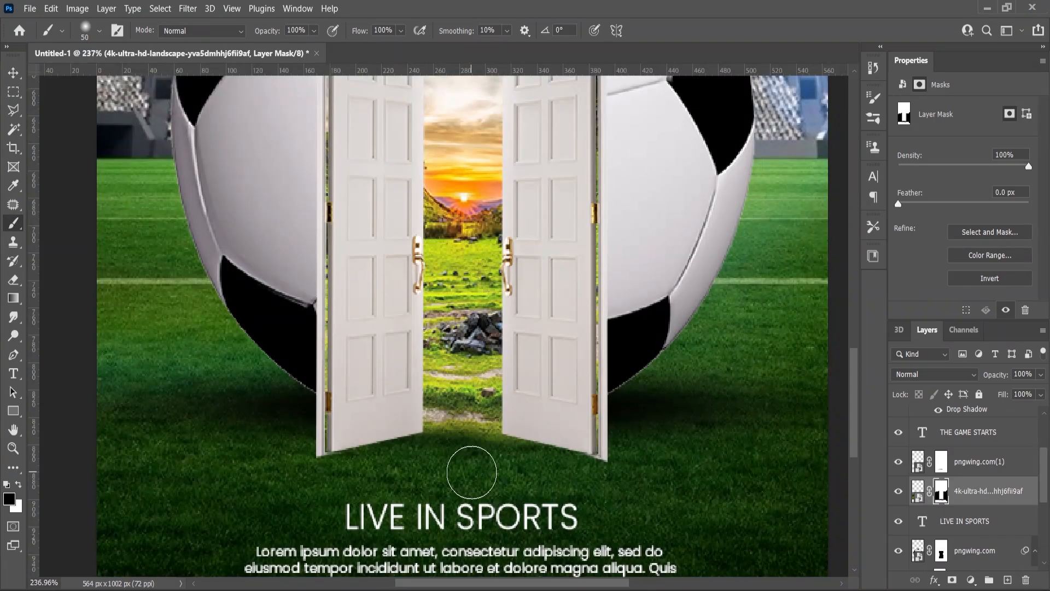
pyautogui.click(401, 31)
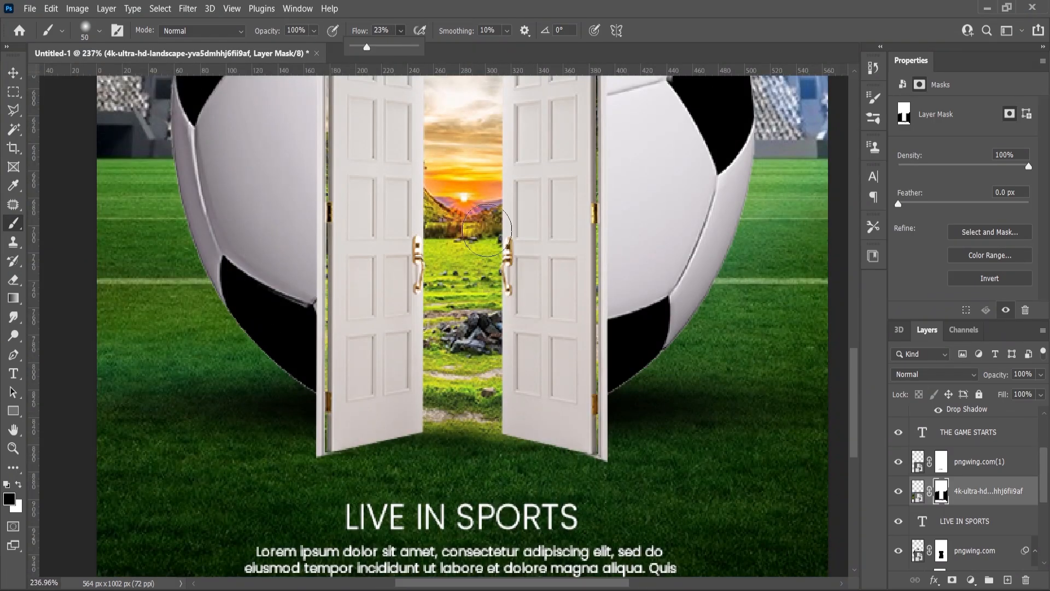
pyautogui.press(']')
pyautogui.press(']')
pyautogui.press(']')
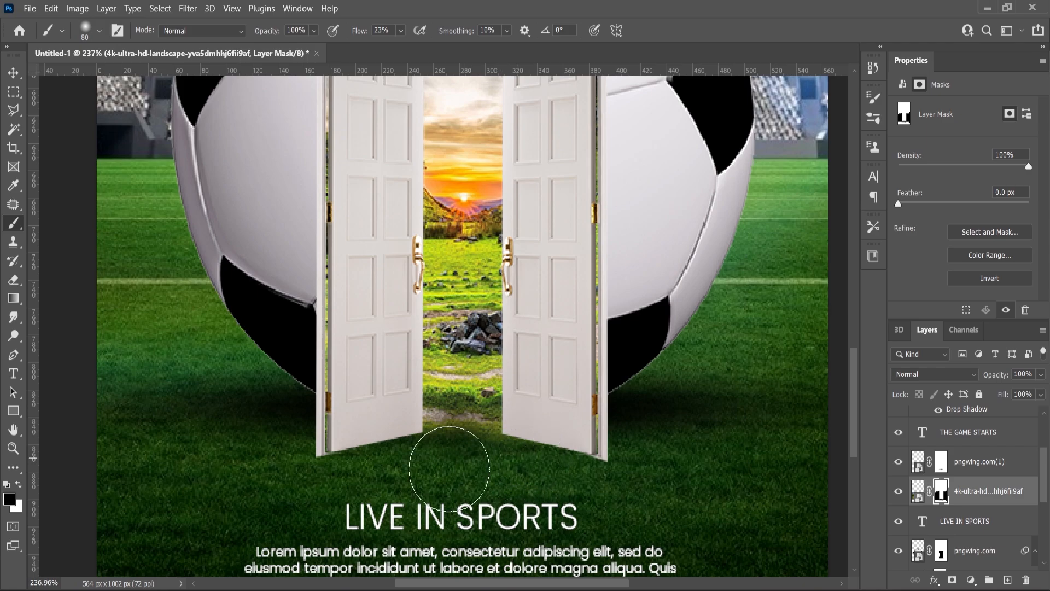
pyautogui.scroll(-3, 452, 400)
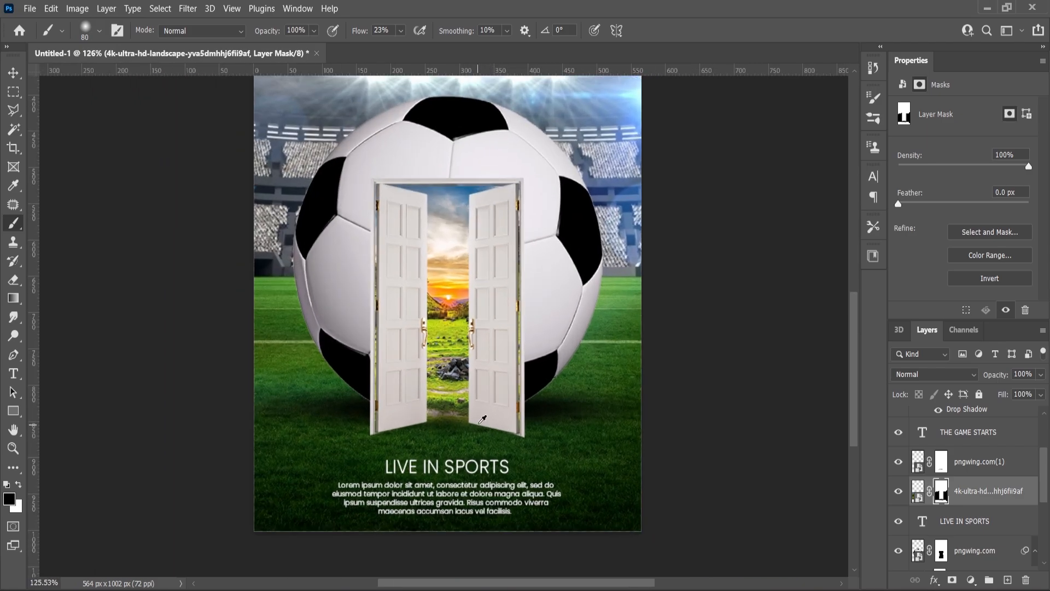
pyautogui.scroll(2, 524, 426)
pyautogui.scroll(1, 523, 426)
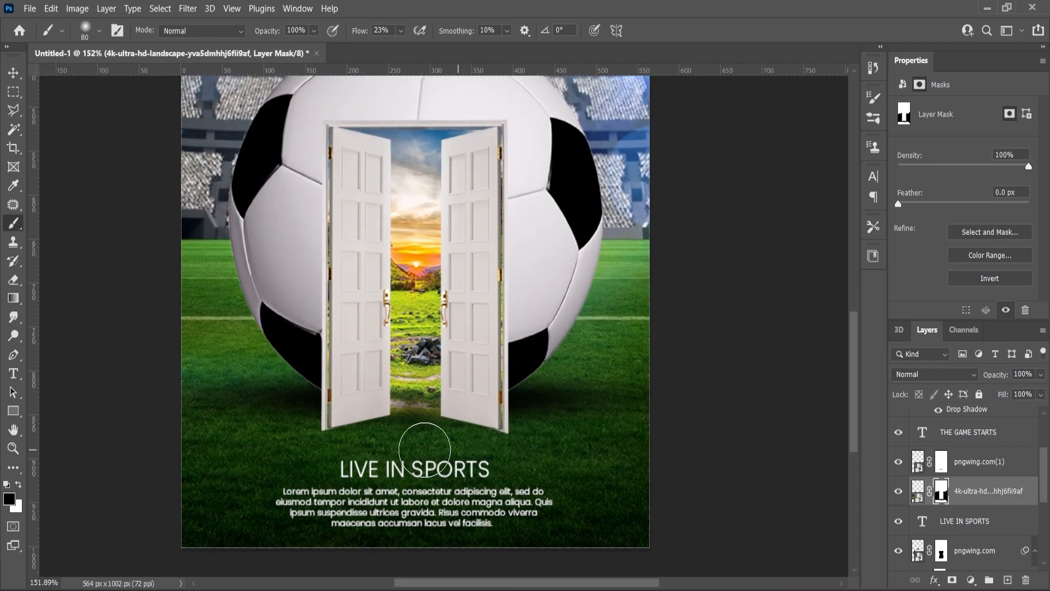
# - Add a new layer directly above the landscape image and set the foreground colour to black (000000)
pyautogui.click(13, 73)
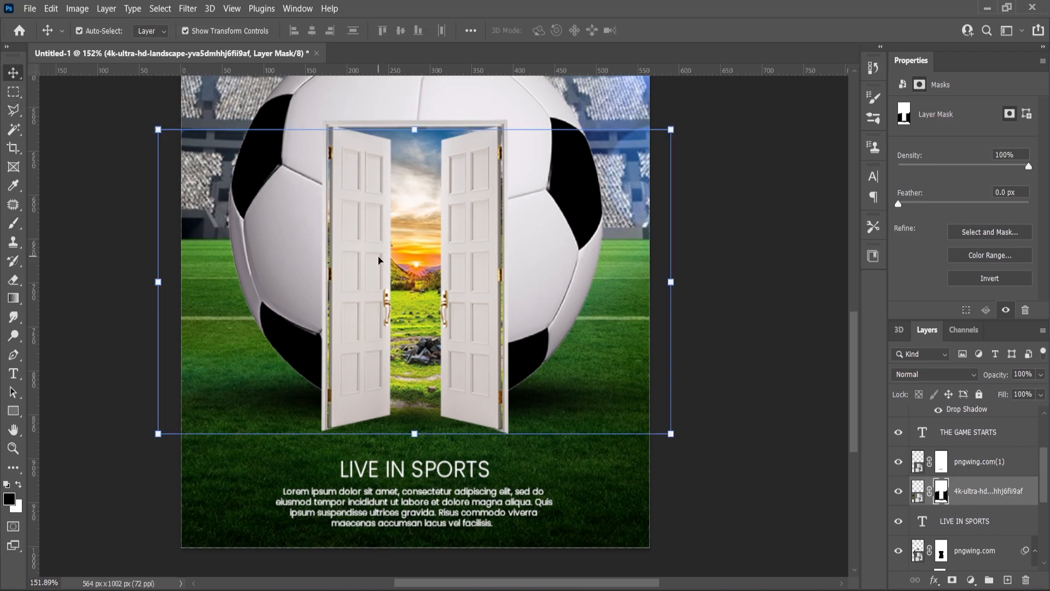
pyautogui.click(372, 260)
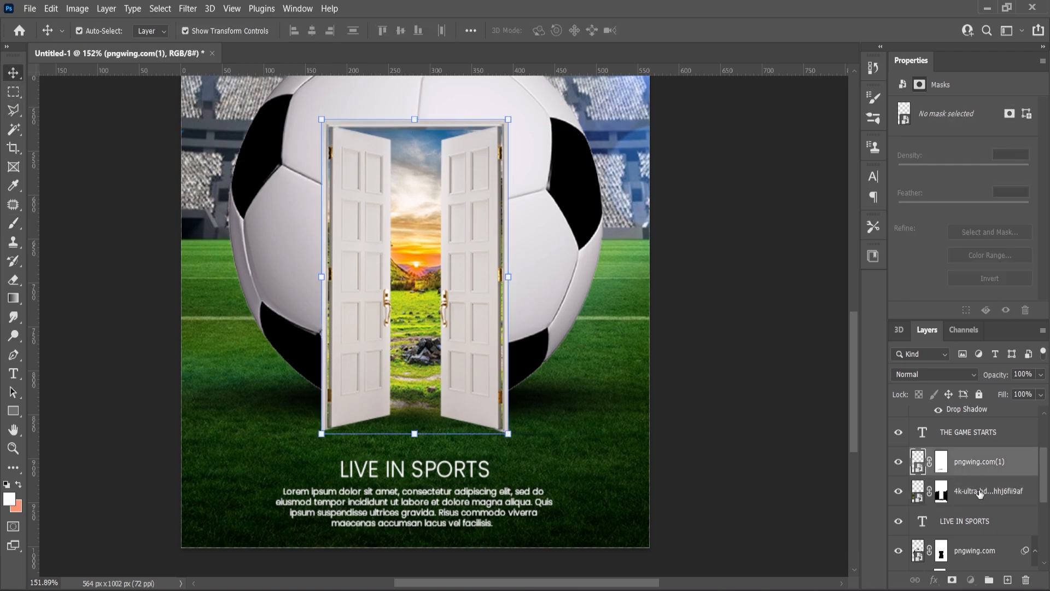
pyautogui.click(979, 492)
pyautogui.click(1007, 579)
pyautogui.click(10, 499)
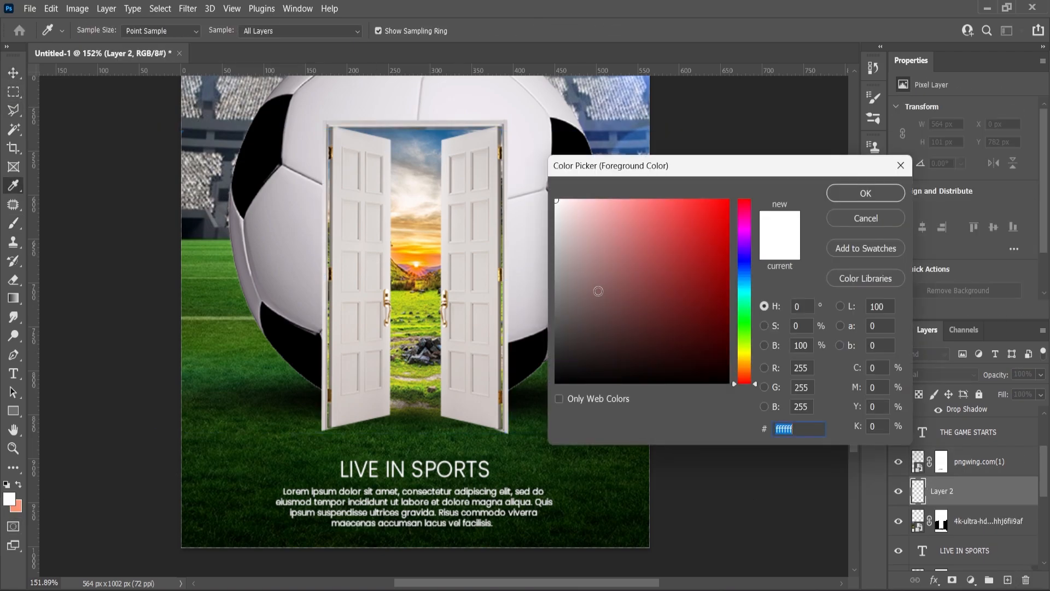
pyautogui.write('000000')
pyautogui.press('Return')
# - Paint a soft black shadow around the sides and top of the door frame with an 80 px brush at 100% flow
pyautogui.click(12, 223)
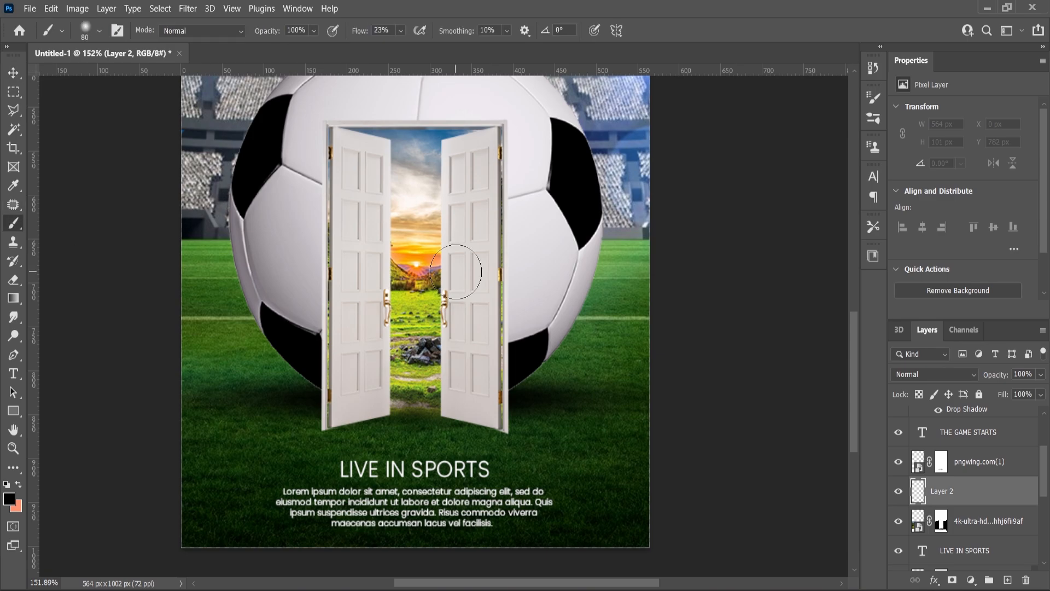
pyautogui.scroll(5, 347, 375)
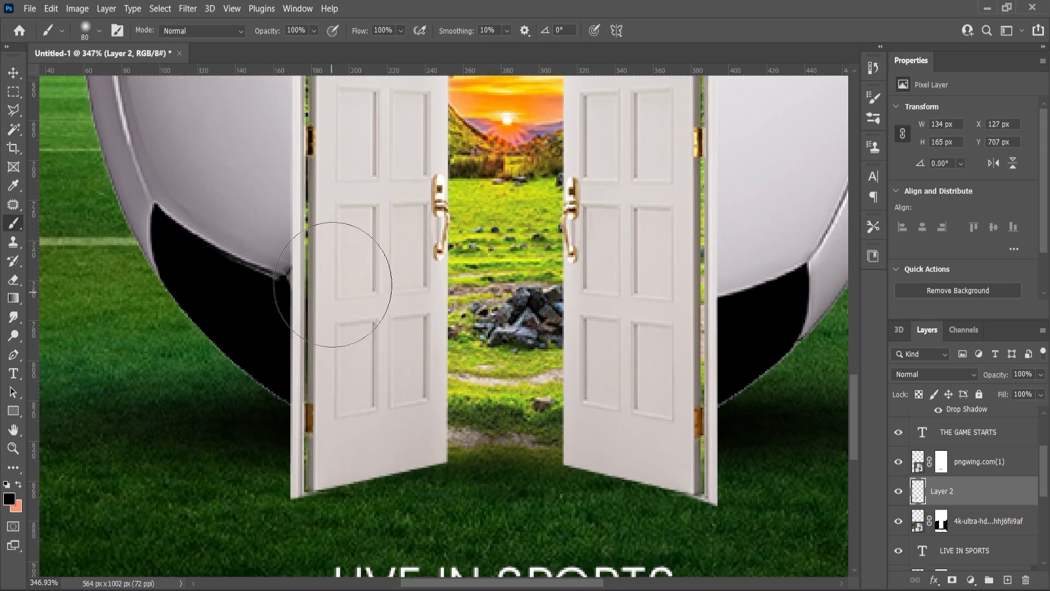
pyautogui.scroll(-2, 337, 340)
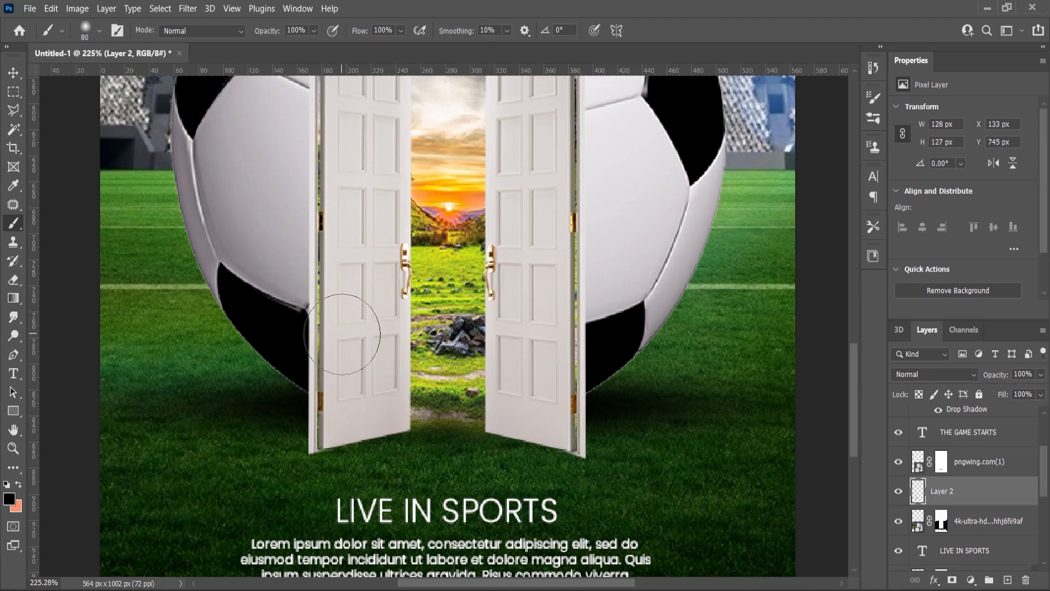
pyautogui.scroll(-2, 337, 350)
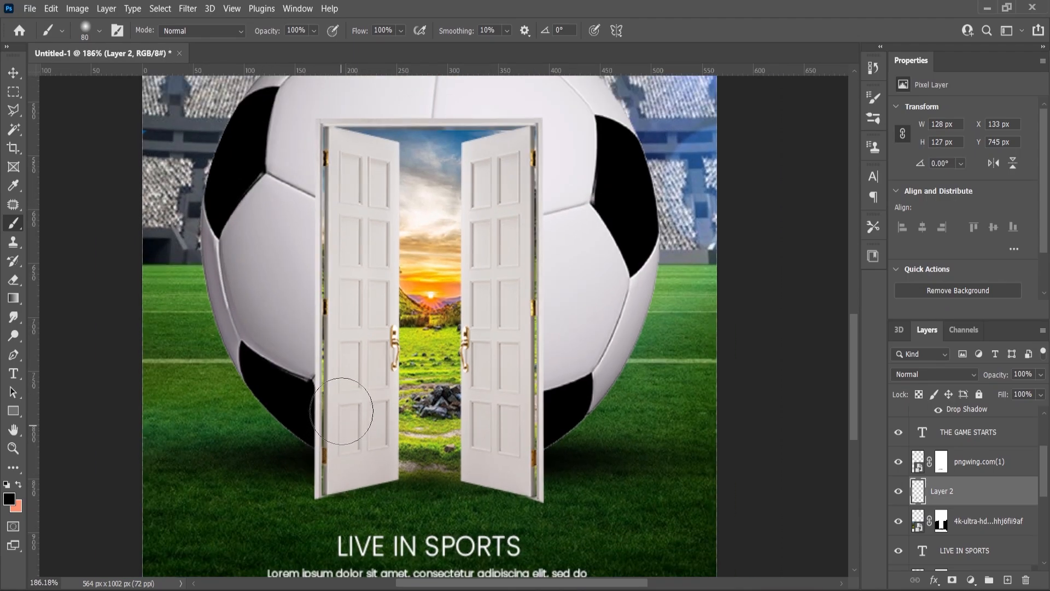
pyautogui.moveTo(342, 411); pyautogui.dragTo(342, 156)
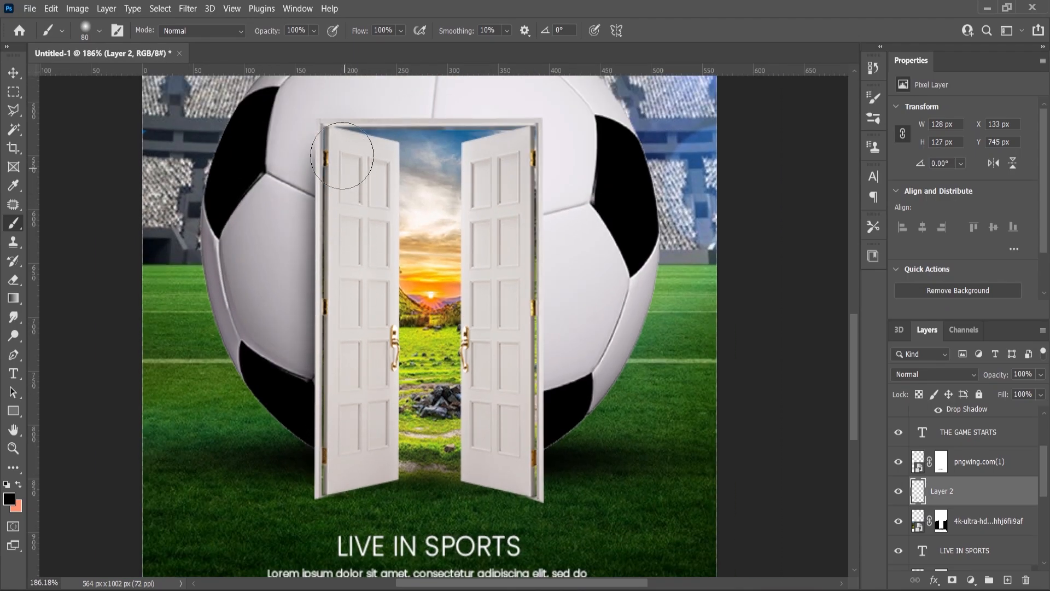
pyautogui.scroll(-1, 341, 159)
pyautogui.scroll(1, 370, 200)
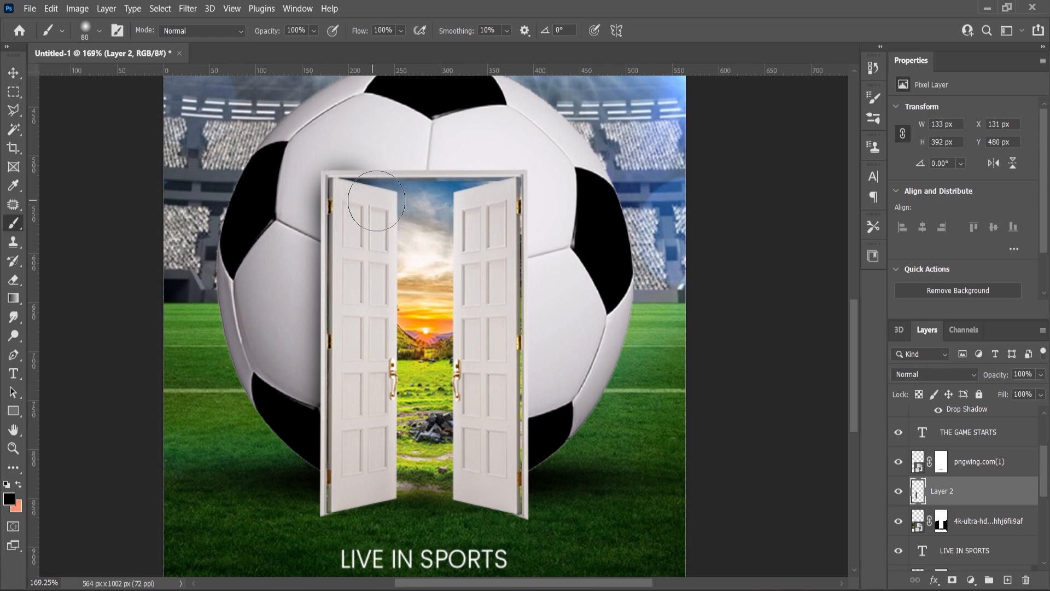
pyautogui.moveTo(376, 200)
pyautogui.mouseDown()
pyautogui.moveTo(489, 196)
pyautogui.moveTo(499, 381)
pyautogui.mouseUp()
pyautogui.scroll(-1, 503, 198)
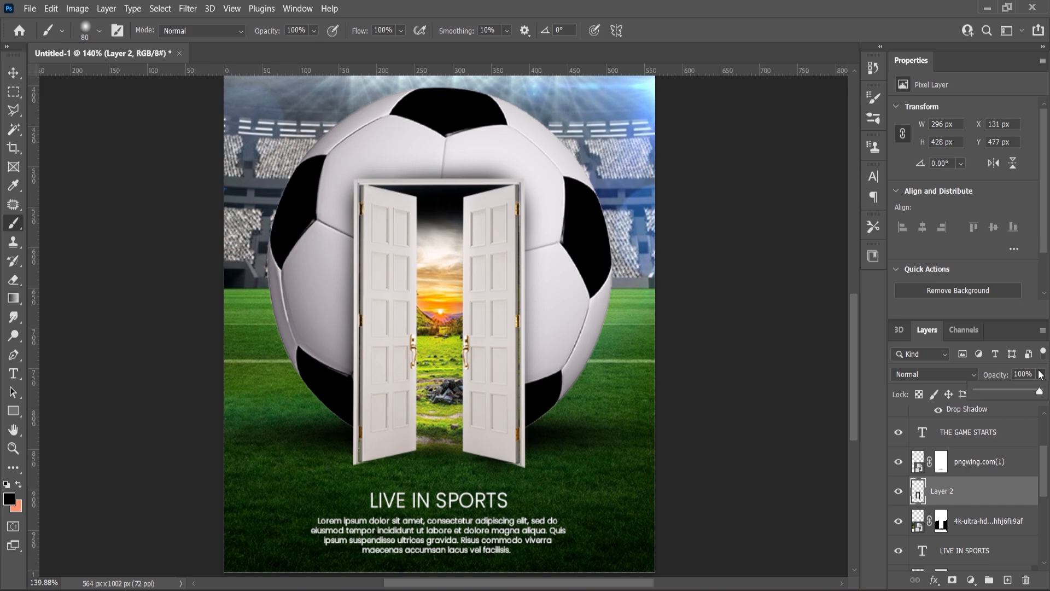
# - Lower the shadow layer's opacity to 60% and move the landscape layer above it
pyautogui.moveTo(1015, 393); pyautogui.dragTo(1010, 394)
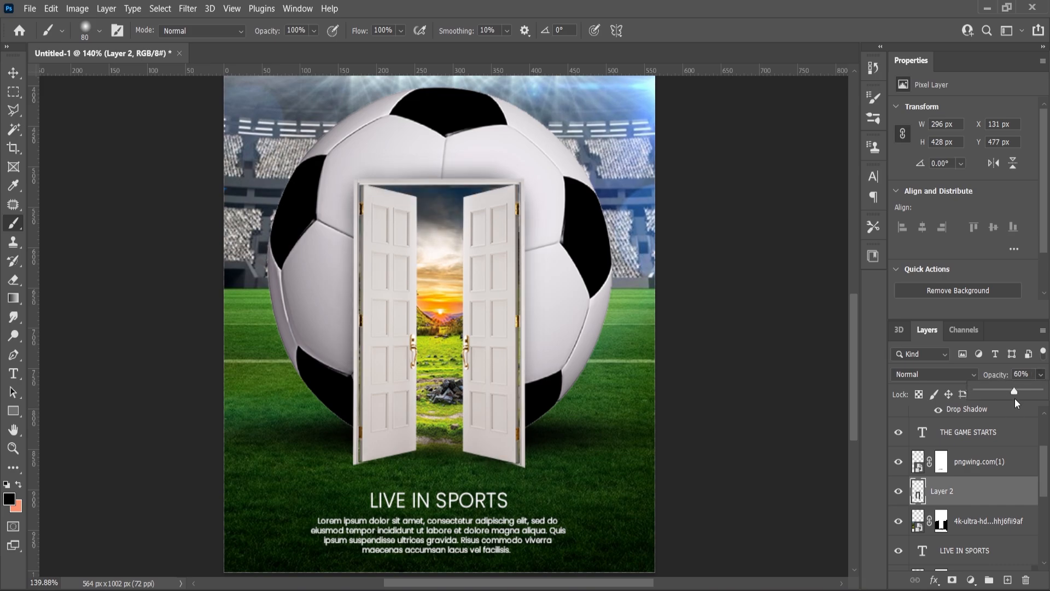
pyautogui.moveTo(980, 524); pyautogui.dragTo(973, 486)
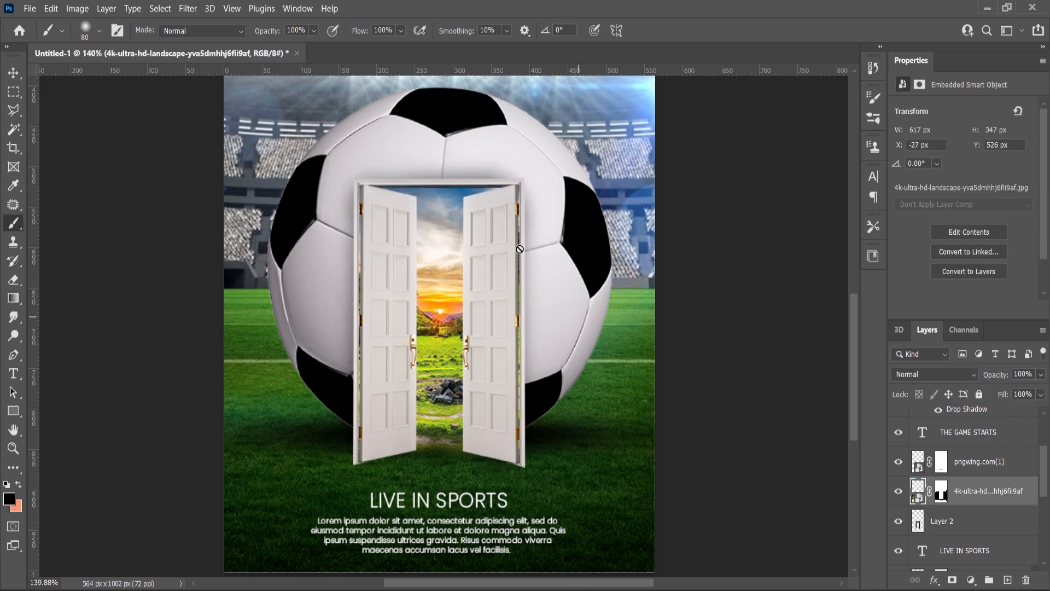
# - Erase the excess shadow on the ball above the door frame with an 80 px soft eraser on the shadow layer
pyautogui.scroll(3, 492, 162)
pyautogui.press('e')
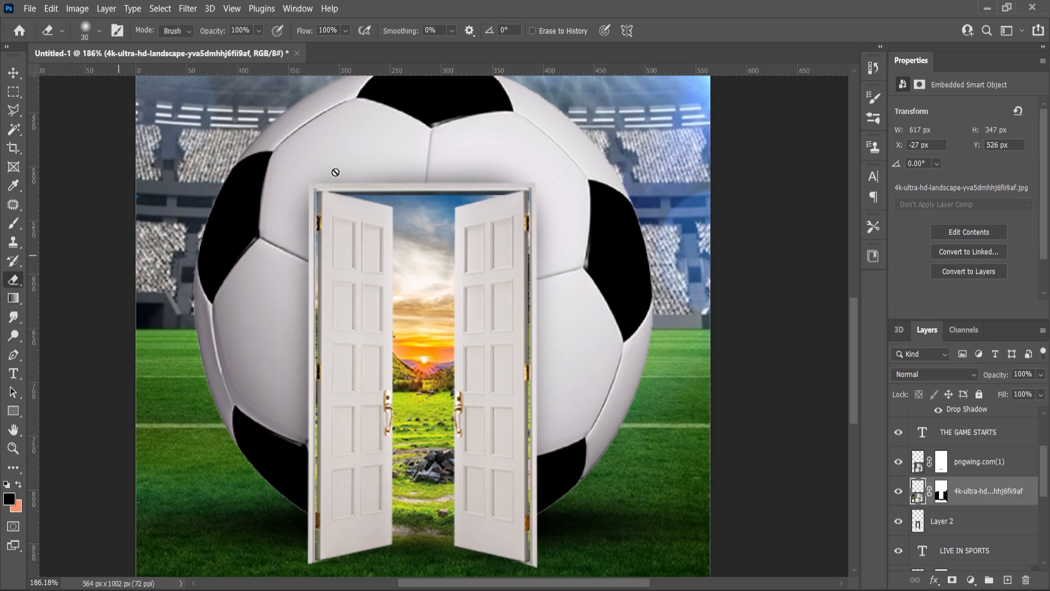
pyautogui.hotkey('alt', '[')
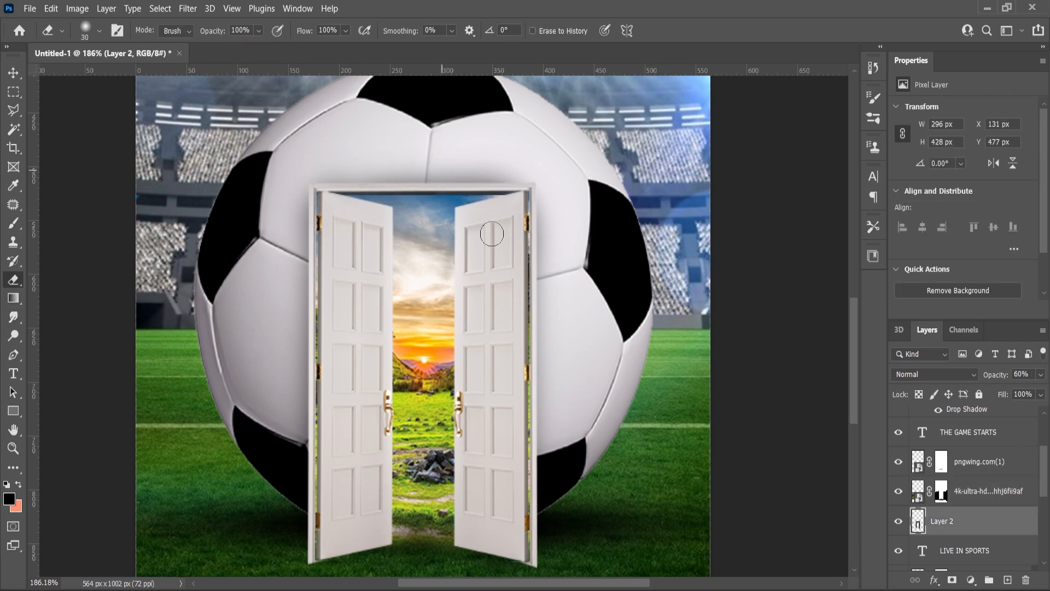
pyautogui.moveTo(500, 139)
pyautogui.mouseDown()
pyautogui.moveTo(561, 140)
pyautogui.moveTo(247, 165)
pyautogui.mouseUp()
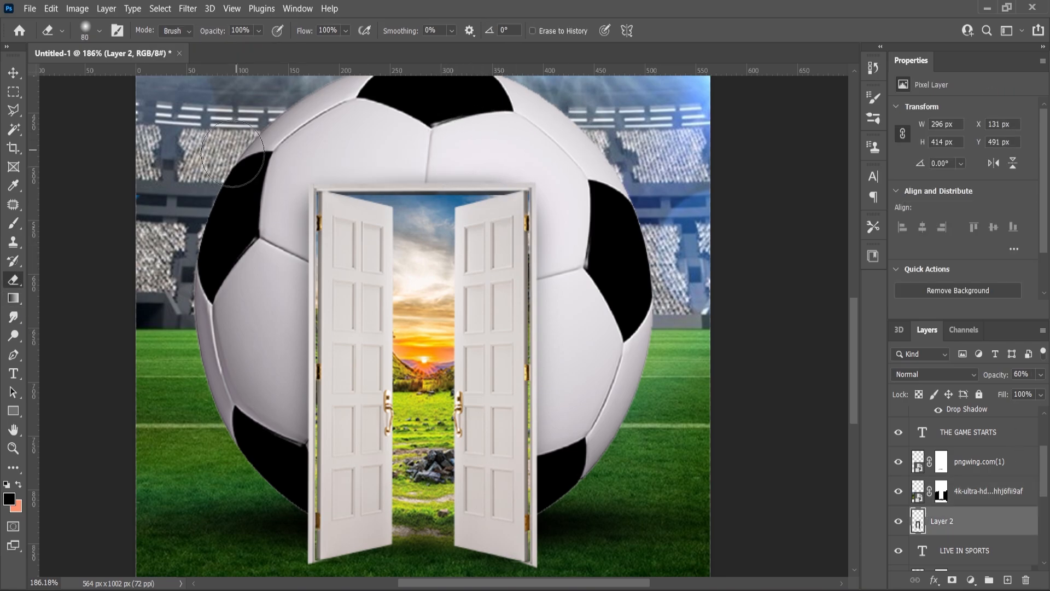
# - Examine the shadow around the door frame and the lower edges of the doors, then the whole poster
pyautogui.scroll(-5, 356, 199)
pyautogui.scroll(3, 395, 432)
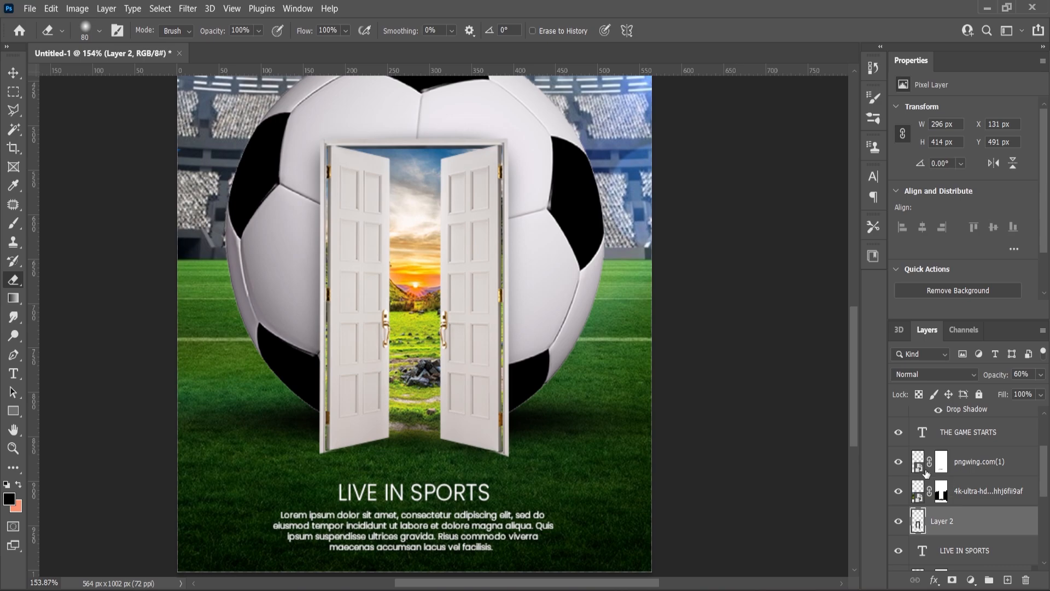
pyautogui.press('[')
pyautogui.scroll(5, 352, 445)
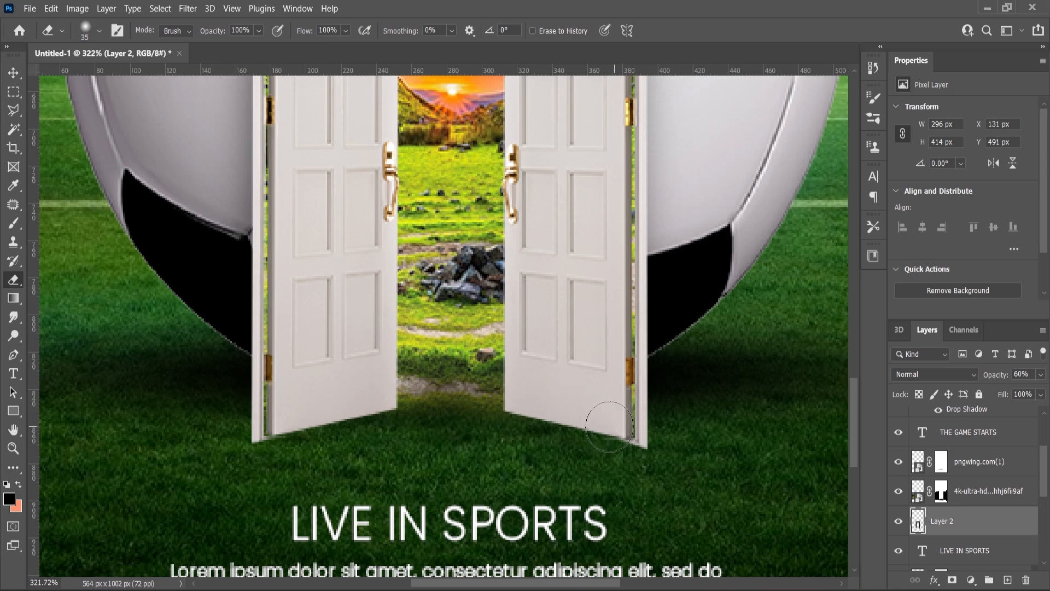
pyautogui.click(15, 224)
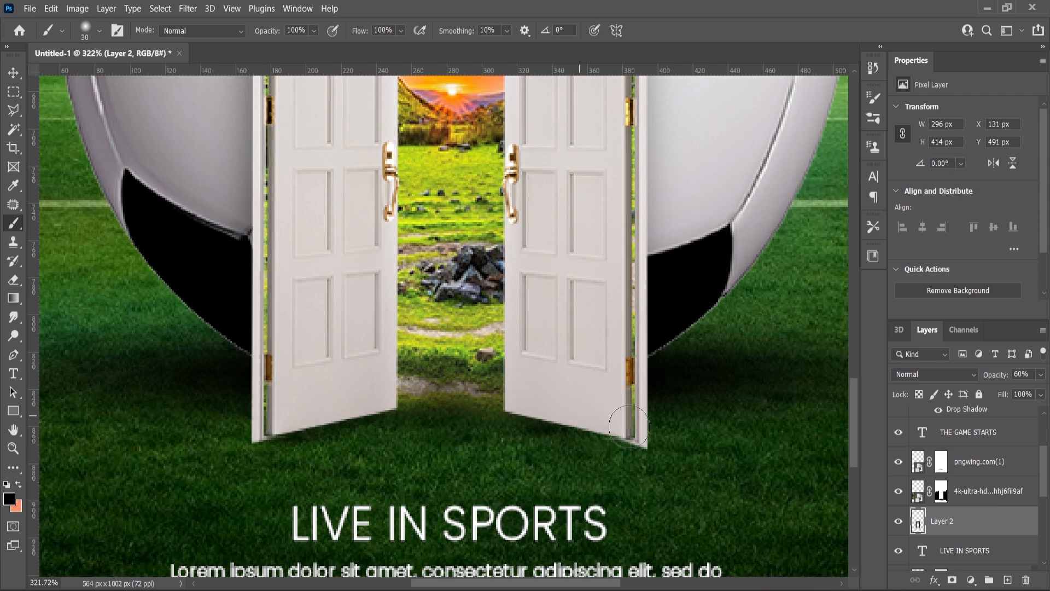
pyautogui.scroll(-6, 656, 394)
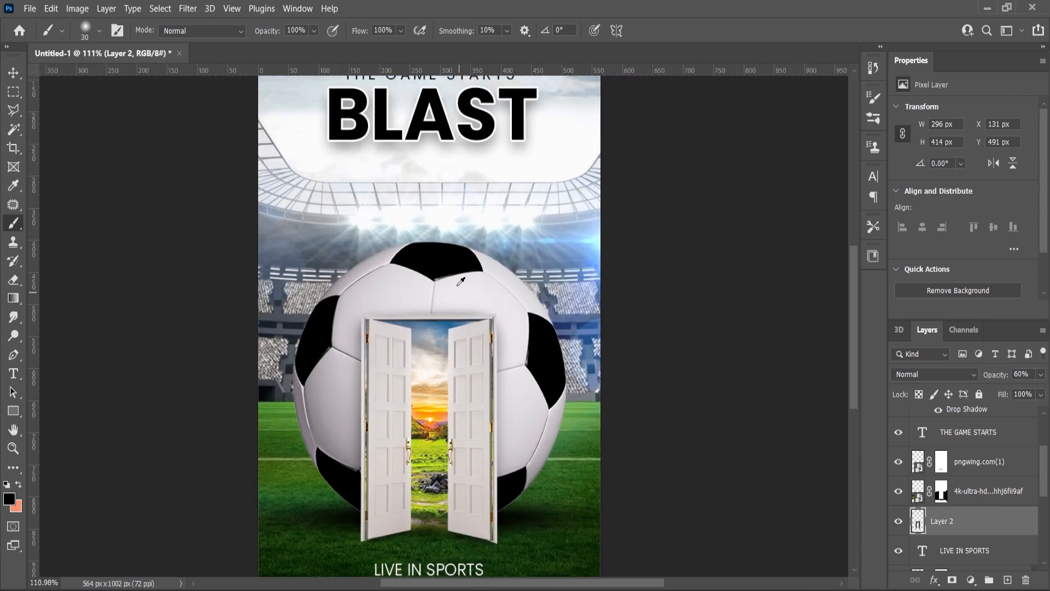
pyautogui.scroll(-2, 461, 280)
pyautogui.scroll(3, 952, 450)
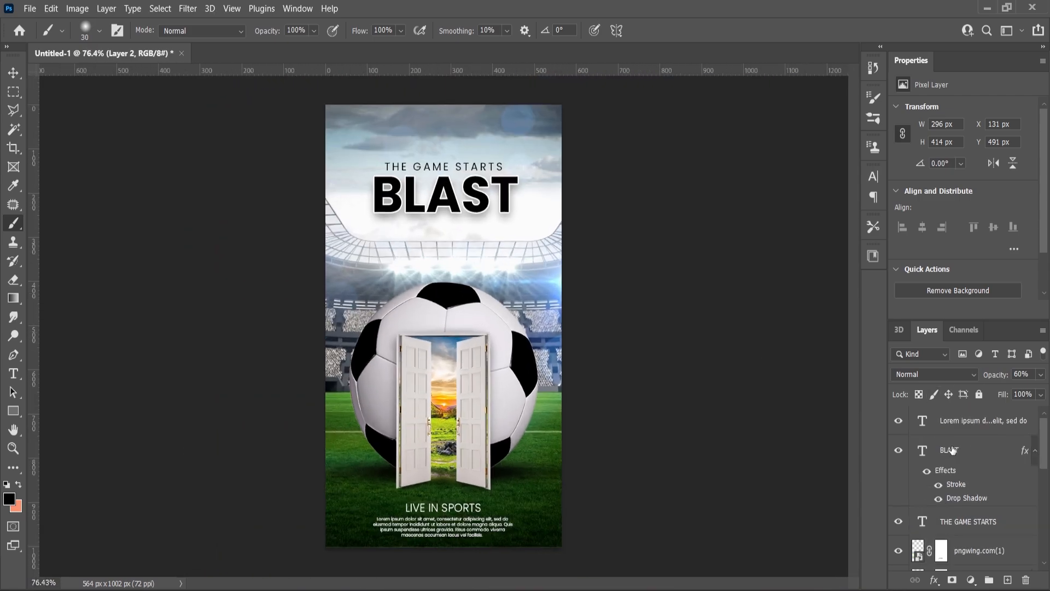
# - Place the confetti image pngwing.com(2) above all other layers and position it over the upper half of the poster
pyautogui.click(979, 420)
pyautogui.hotkey('alt', 'Tab')
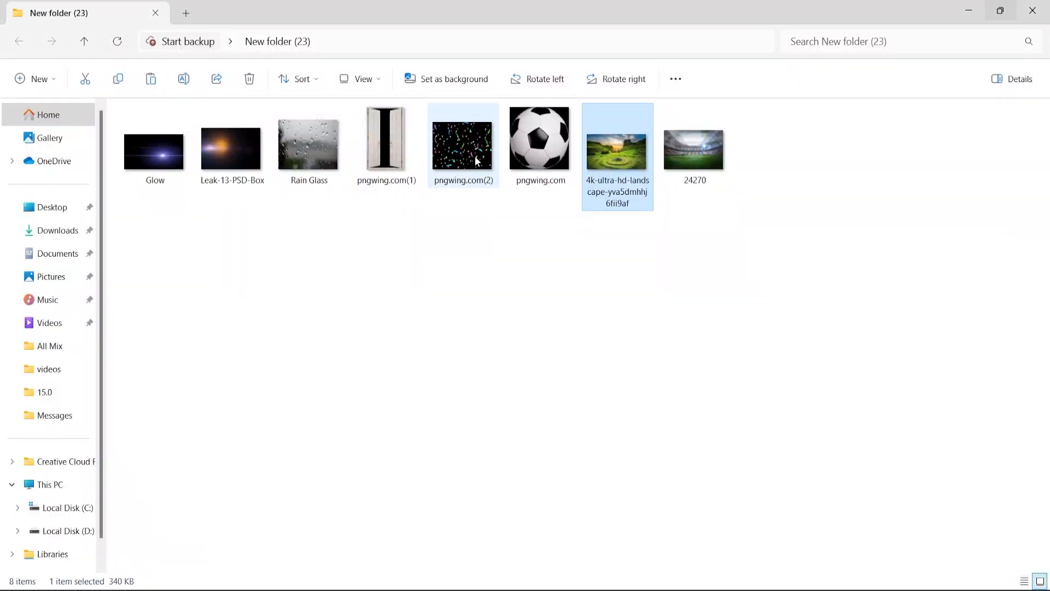
pyautogui.moveTo(475, 156); pyautogui.dragTo(434, 339)
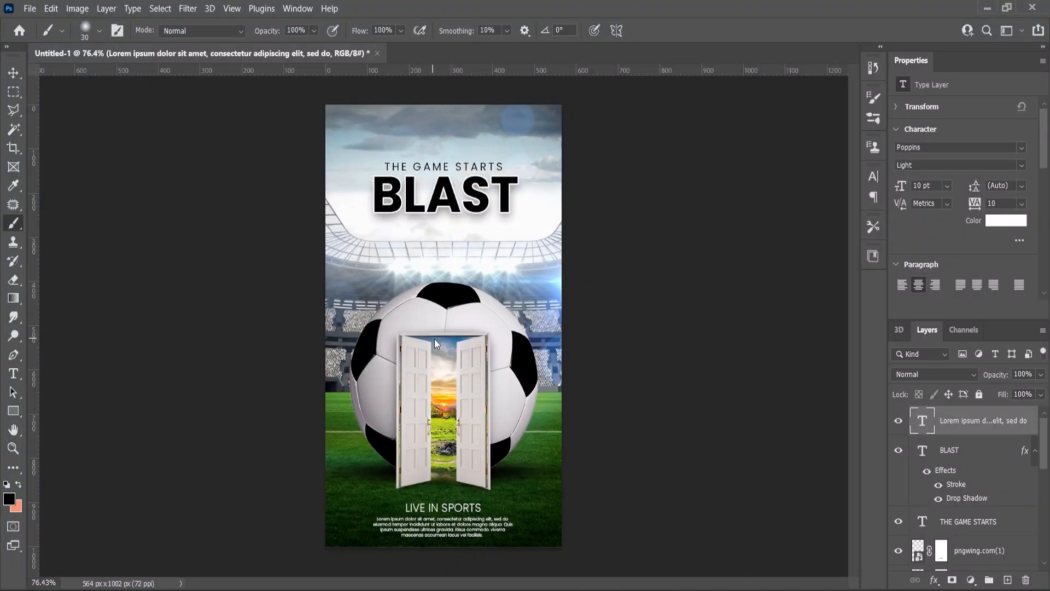
pyautogui.moveTo(539, 297); pyautogui.dragTo(542, 181)
pyautogui.press('Return')
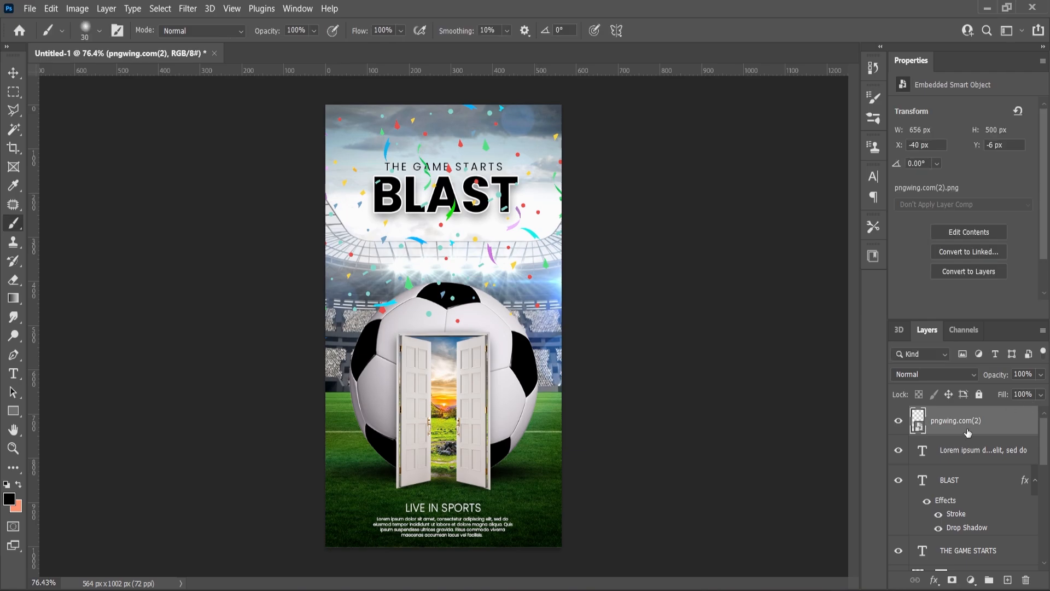
# - Add a layer mask to the confetti and hide the green ribbon over the headline area with a 30 px black brush
pyautogui.scroll(3, 481, 179)
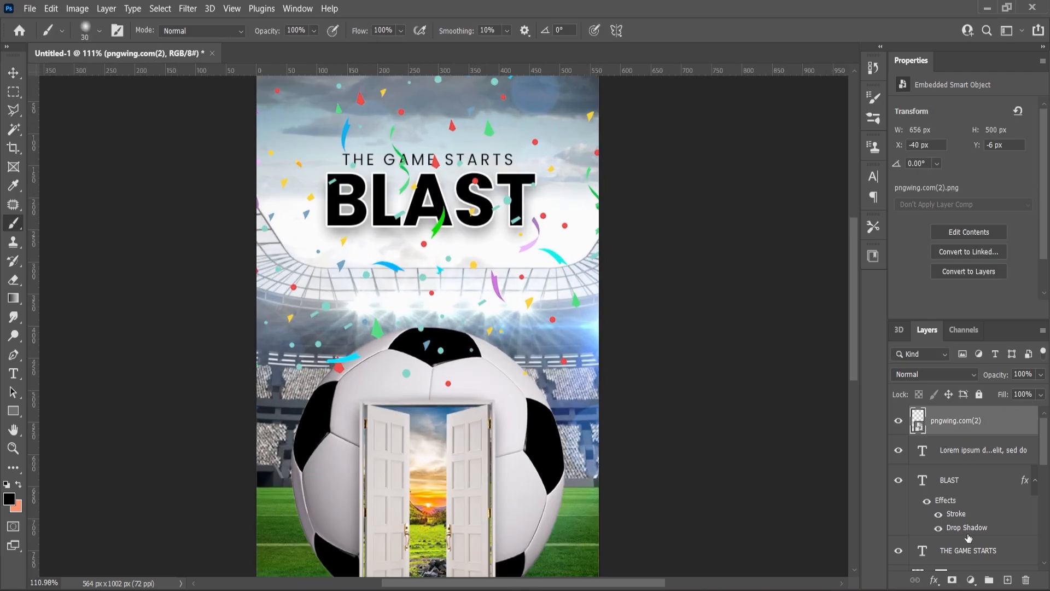
pyautogui.click(952, 582)
pyautogui.scroll(2, 361, 136)
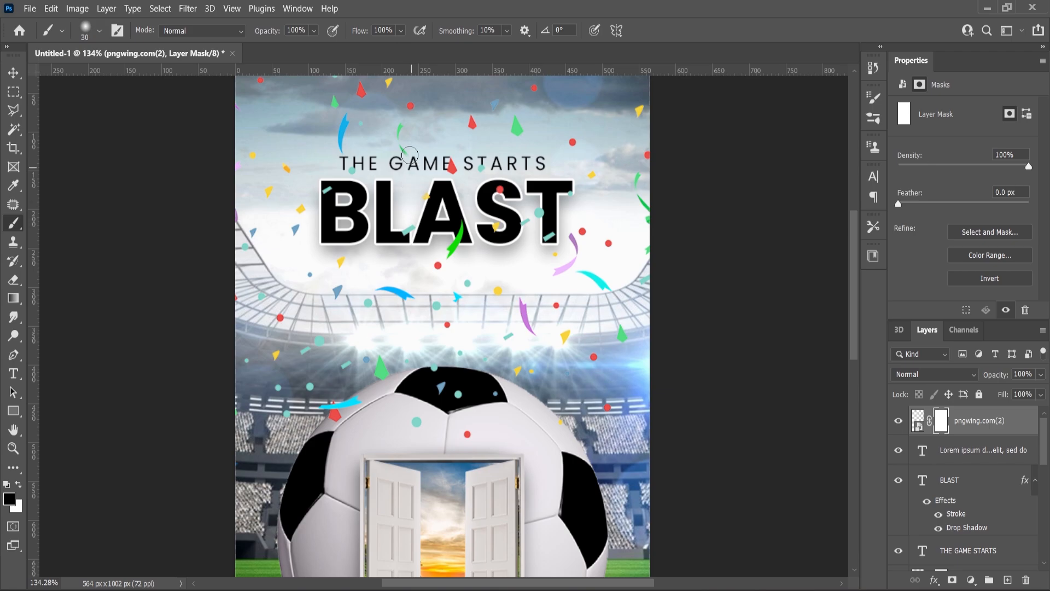
pyautogui.scroll(-1, 402, 167)
pyautogui.scroll(-2, 403, 144)
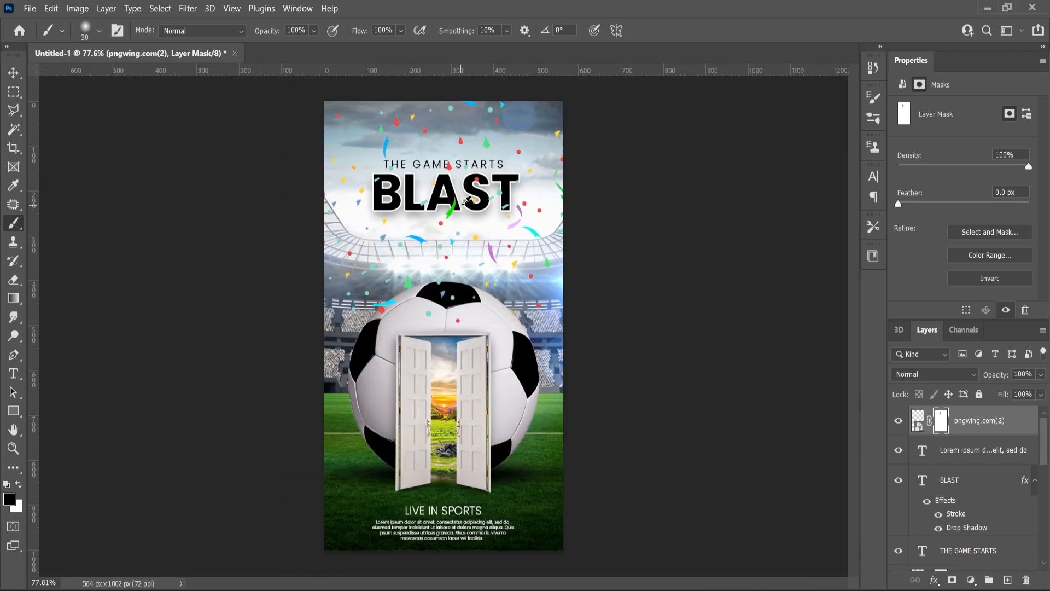
pyautogui.scroll(2, 437, 178)
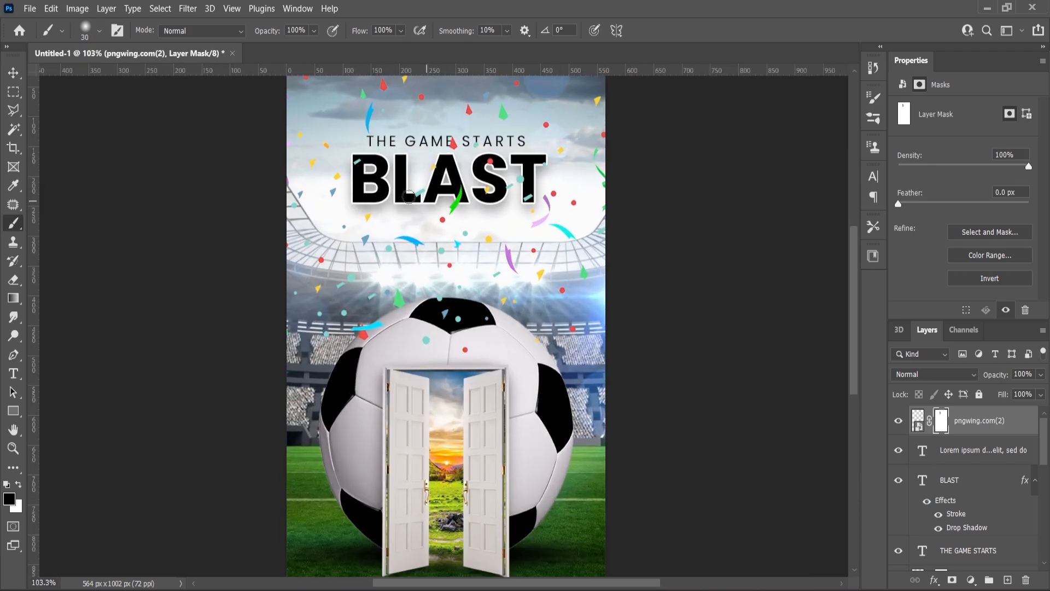
pyautogui.scroll(-2, 409, 197)
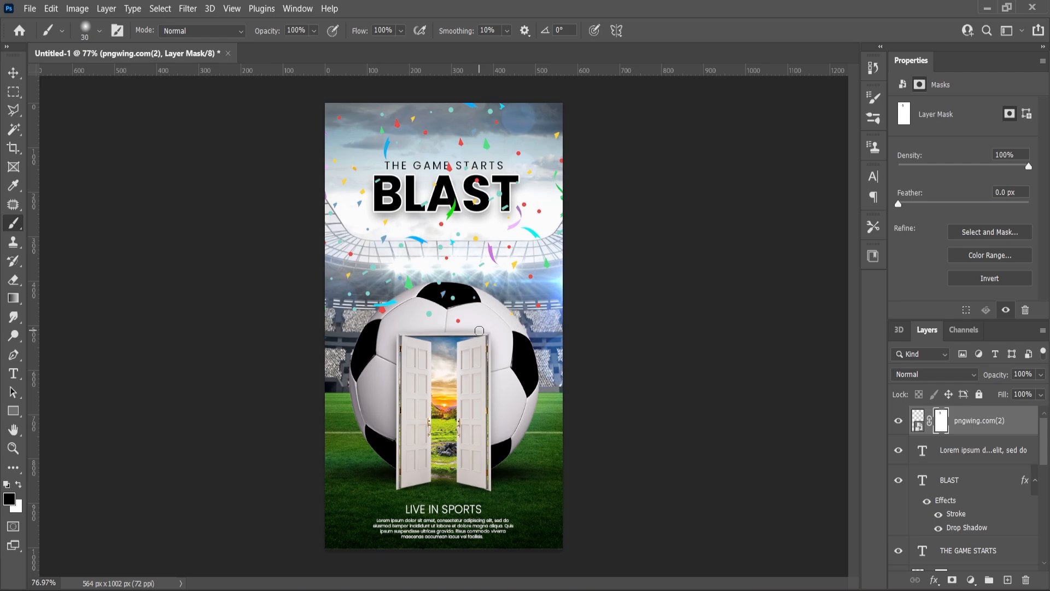
# - Place the Rain Glass image, scale it to 122.27%, and move it down to cover the lower half of the poster
pyautogui.hotkey('alt', 'Tab')
pyautogui.moveTo(321, 158); pyautogui.dragTo(456, 419)
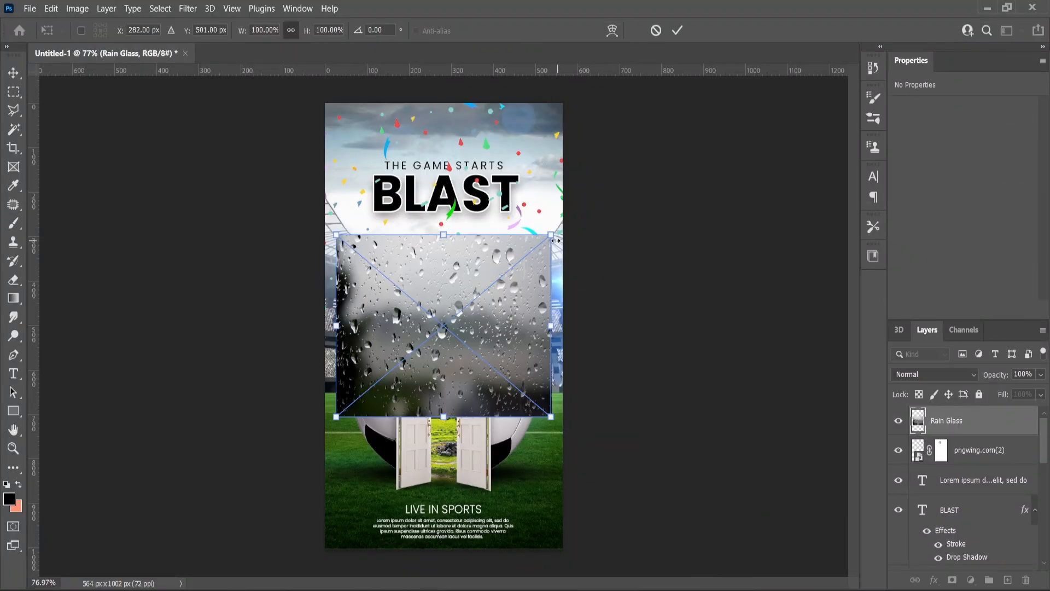
pyautogui.moveTo(555, 240); pyautogui.dragTo(569, 216)
pyautogui.moveTo(555, 307); pyautogui.dragTo(556, 412)
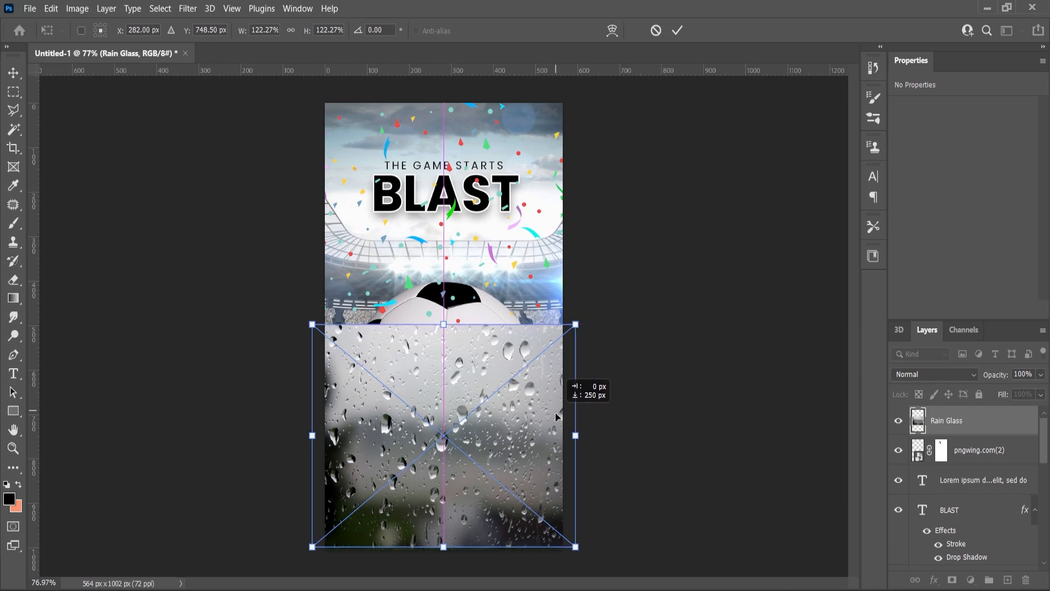
pyautogui.press('Return')
# - Add a layer mask to Rain Glass and fade out its upper part with a vertical black-to-white linear gradient
pyautogui.press('b')
pyautogui.click(953, 579)
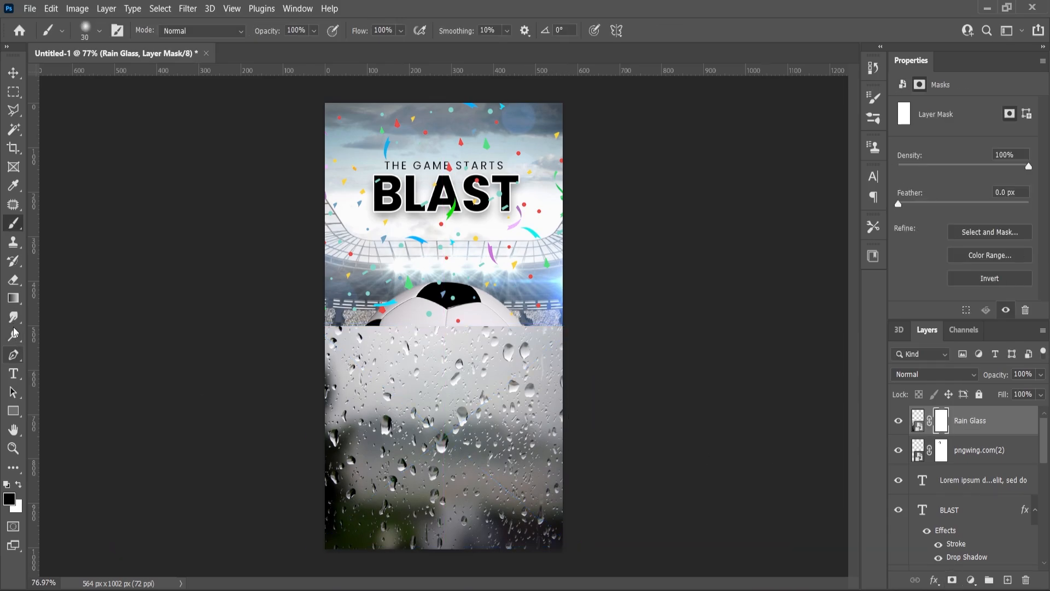
pyautogui.click(13, 298)
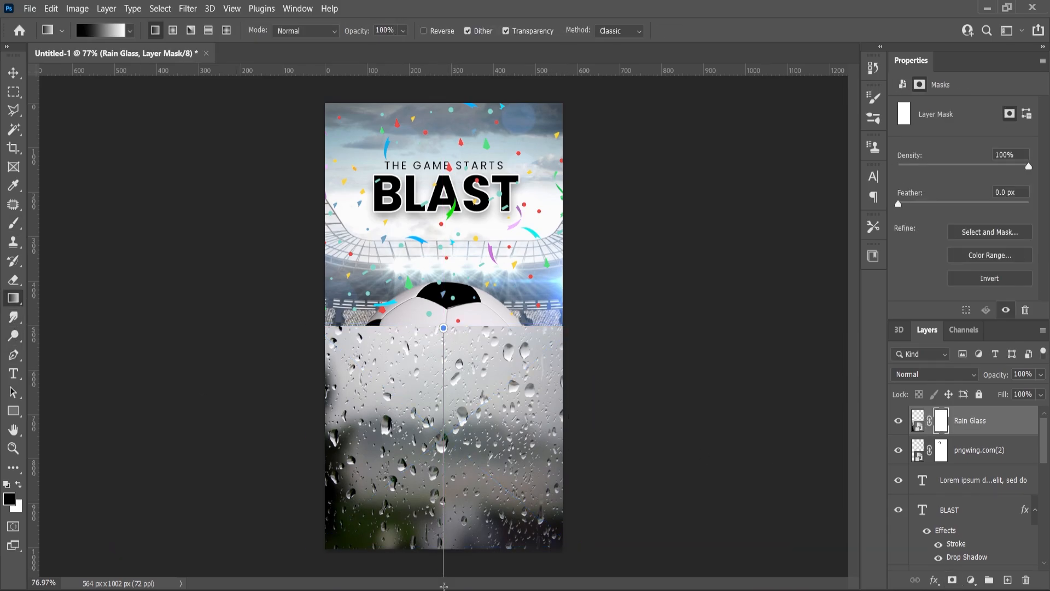
pyautogui.moveTo(444, 586); pyautogui.dragTo(444, 583)
pyautogui.scroll(-1, 663, 434)
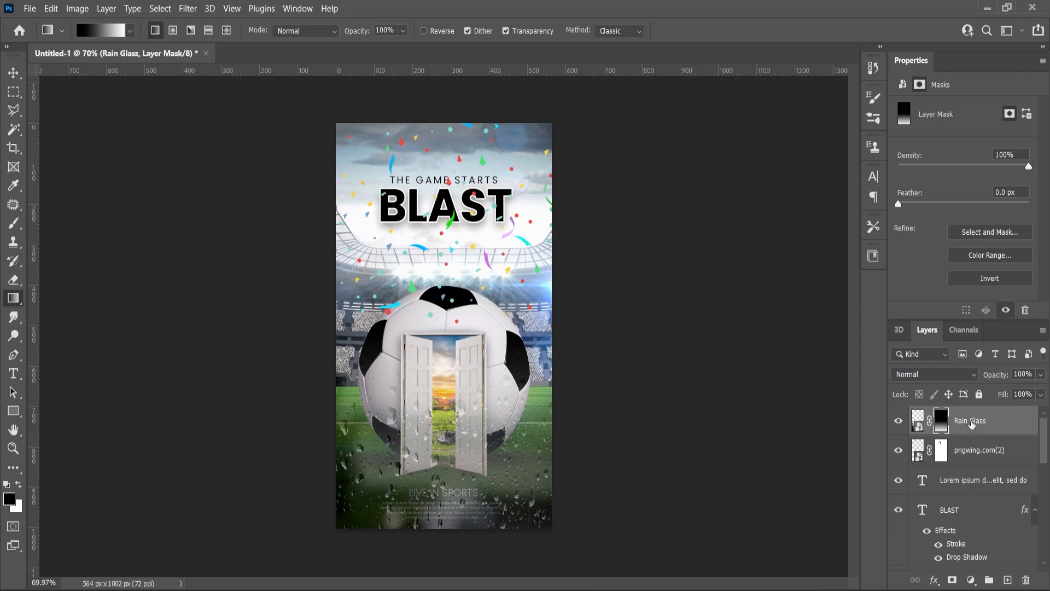
# - Move the Rain Glass layer down the stack to sit below Layer 1 and directly above the 24270 stadium background
pyautogui.moveTo(972, 424); pyautogui.dragTo(959, 561)
pyautogui.moveTo(966, 495); pyautogui.dragTo(967, 565)
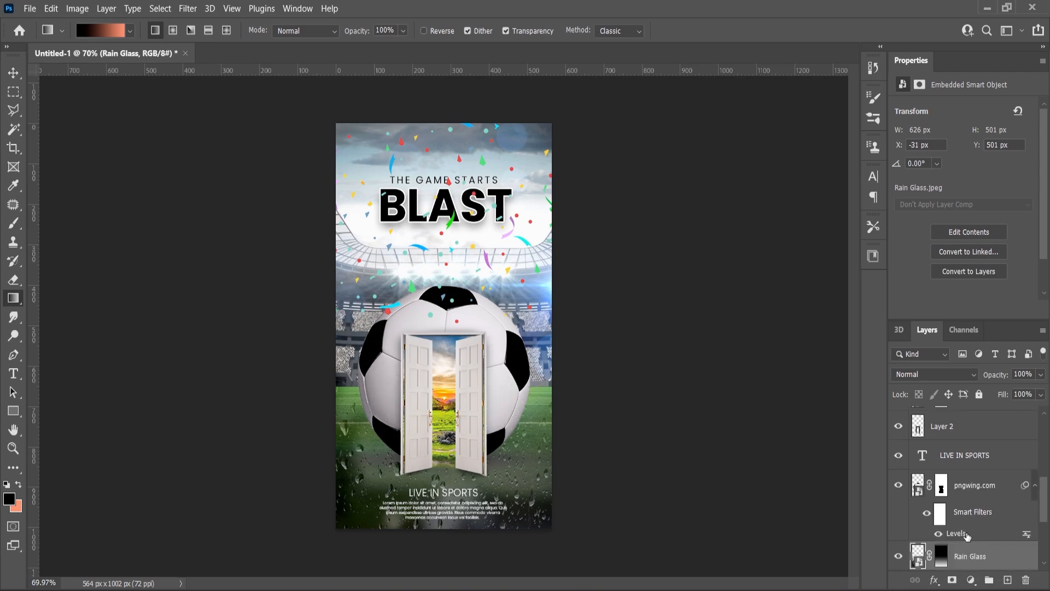
pyautogui.scroll(-2, 966, 536)
pyautogui.moveTo(961, 500); pyautogui.dragTo(960, 535)
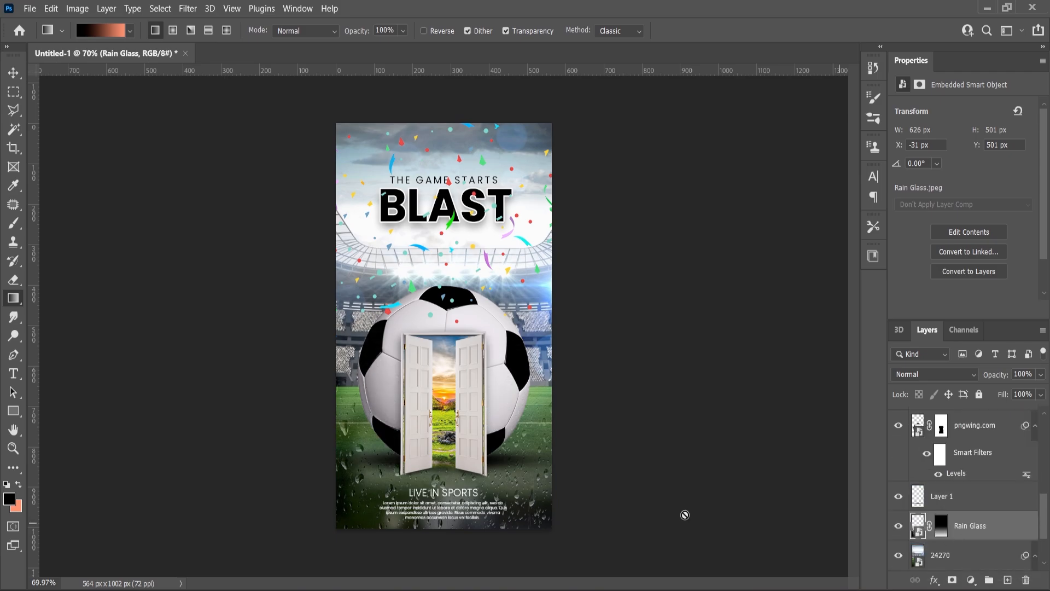
# - Set the Rain Glass layer's blend mode to Soft Light and compare the poster with the layer hidden and shown
pyautogui.scroll(3, 684, 459)
pyautogui.scroll(-2, 683, 460)
pyautogui.click(971, 377)
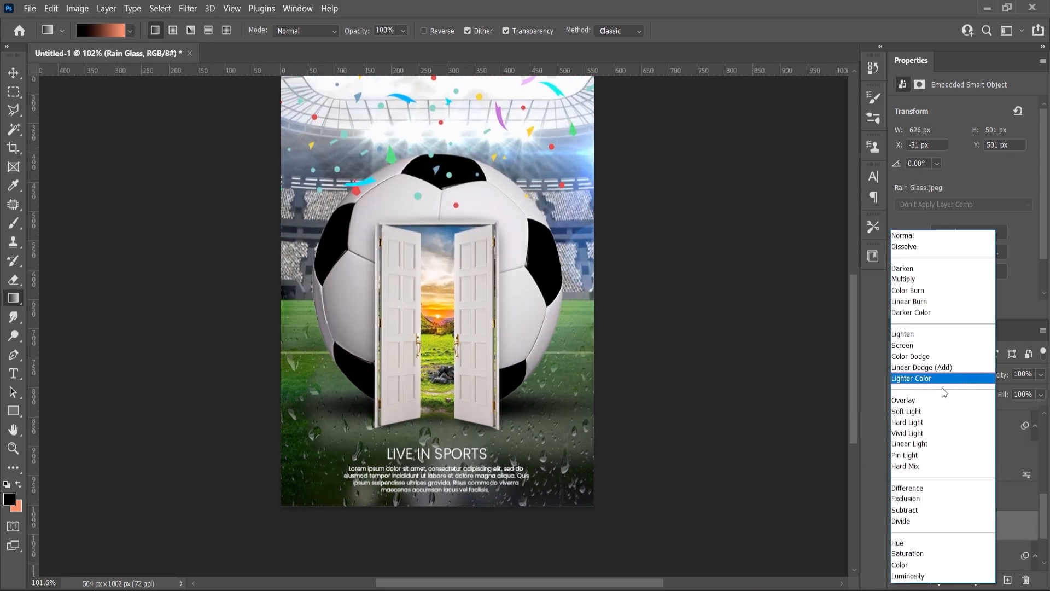
pyautogui.click(931, 411)
pyautogui.click(898, 527)
pyautogui.click(899, 527)
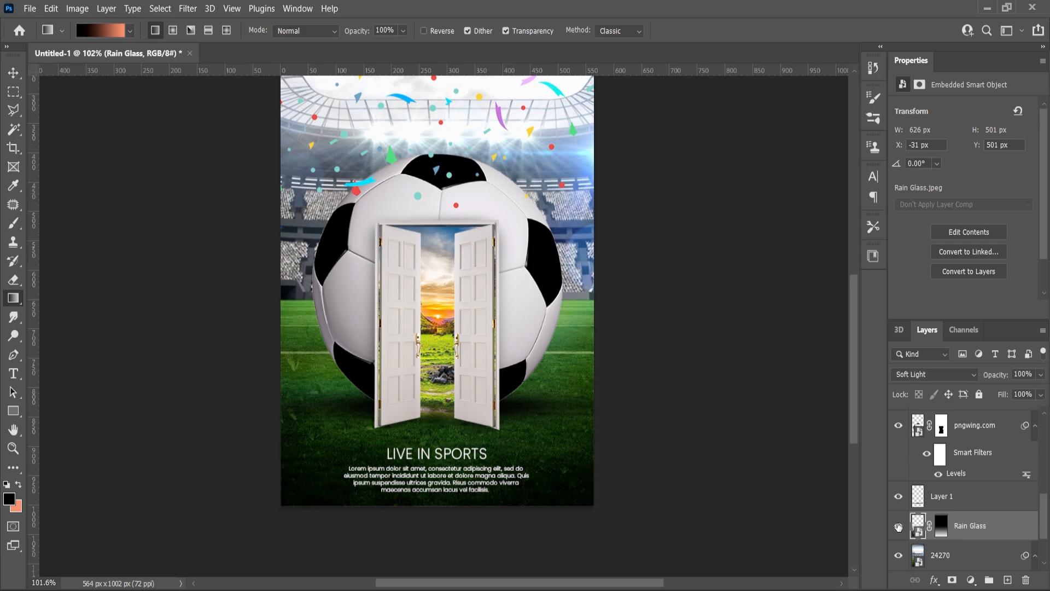
pyautogui.scroll(3, 464, 340)
pyautogui.scroll(-3, 464, 340)
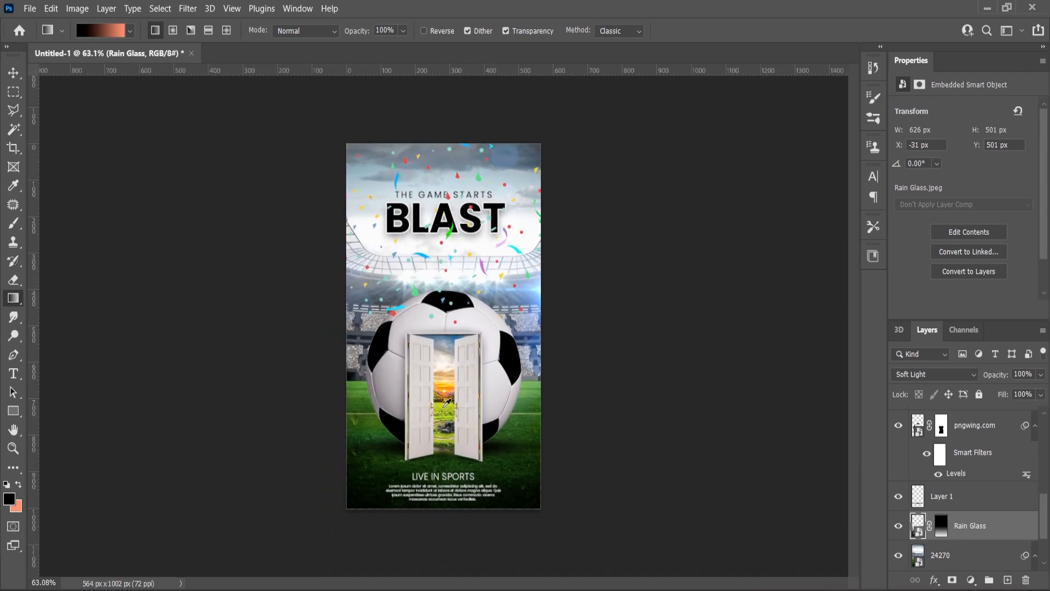
# - Place the Glow image in the poster and move its layer up the stack to sit directly above the BLAST text layer
pyautogui.hotkey('alt', 'Tab')
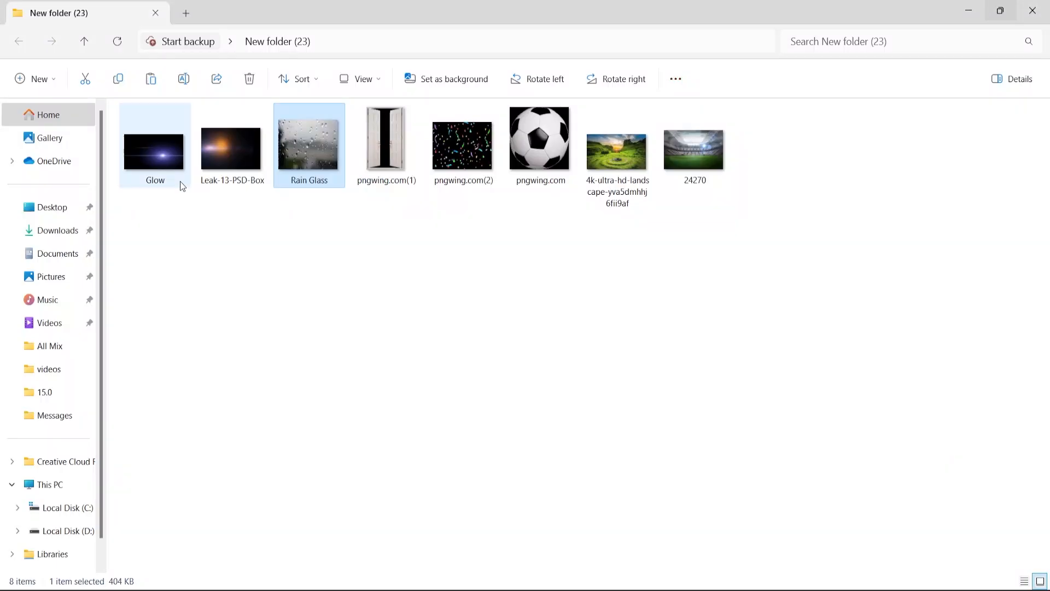
pyautogui.moveTo(165, 164); pyautogui.dragTo(493, 270)
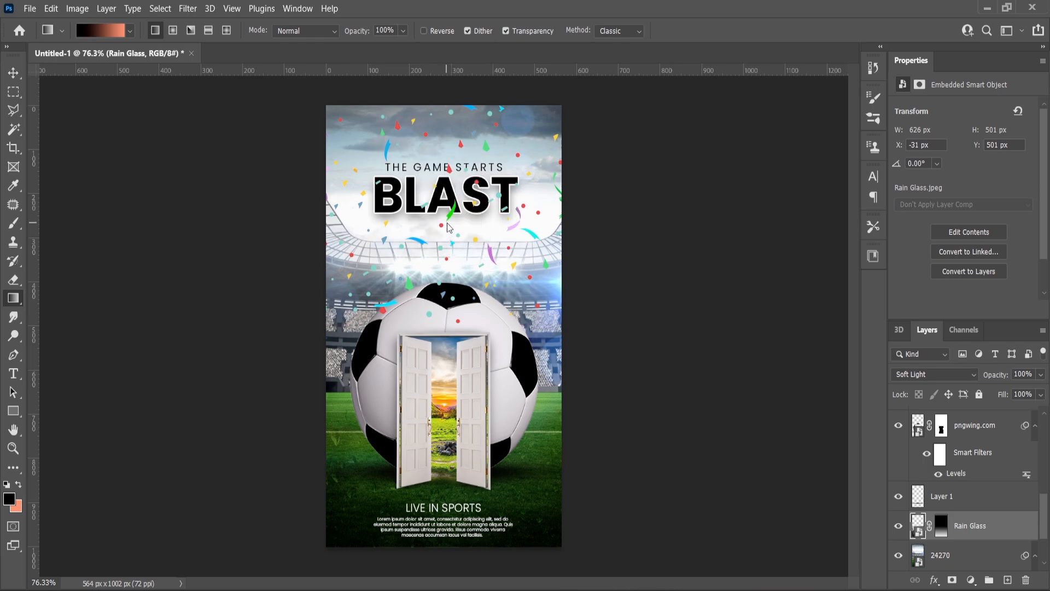
pyautogui.press('Return')
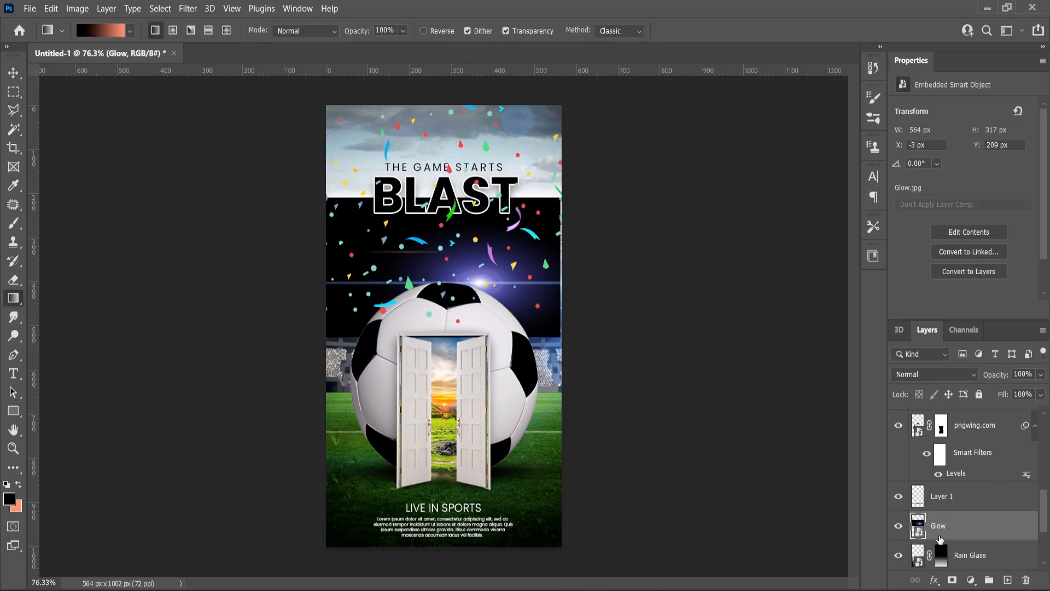
pyautogui.moveTo(929, 533); pyautogui.dragTo(931, 474)
pyautogui.scroll(3, 460, 286)
# - Move the Glow image up over the BLAST headline and set its blend mode to Screen
pyautogui.click(13, 73)
pyautogui.moveTo(455, 308); pyautogui.dragTo(423, 204)
pyautogui.click(964, 375)
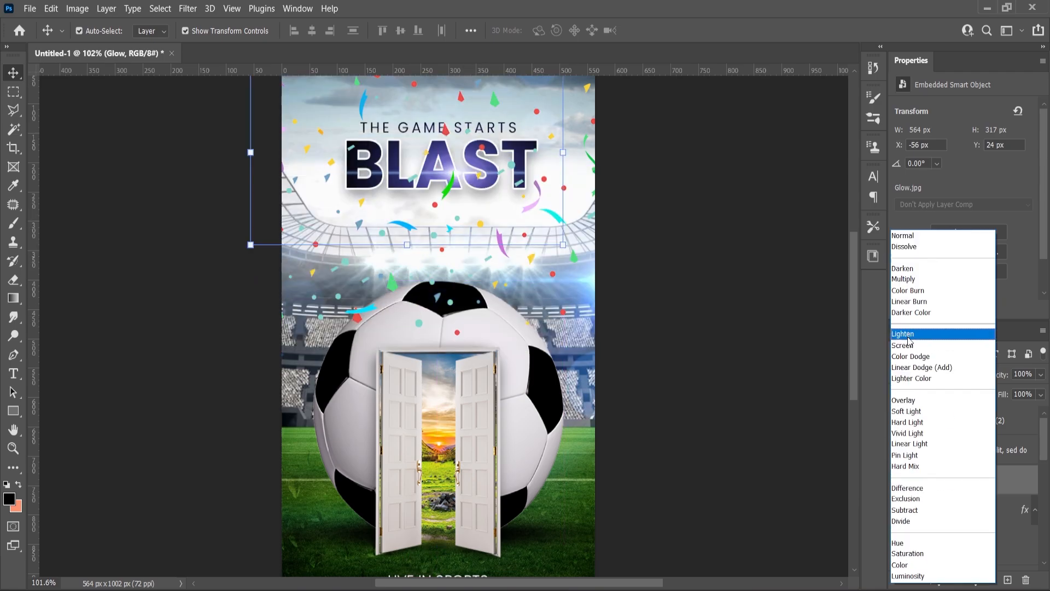
pyautogui.click(925, 333)
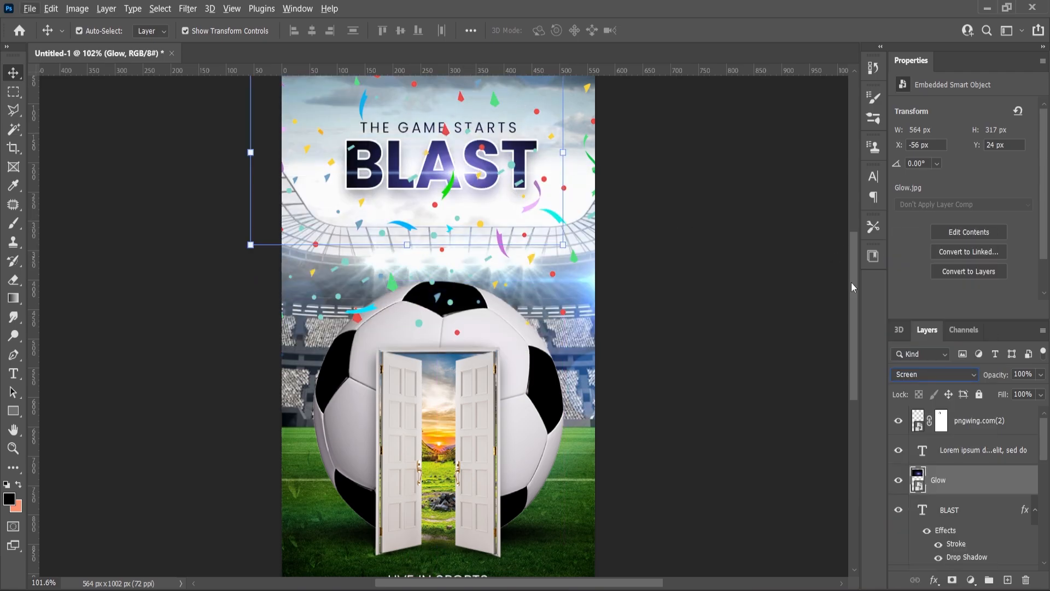
# - Shift the Glow image over the BLAST letters to X -40 px, Y 54 px
pyautogui.scroll(3, 715, 283)
pyautogui.click(14, 449)
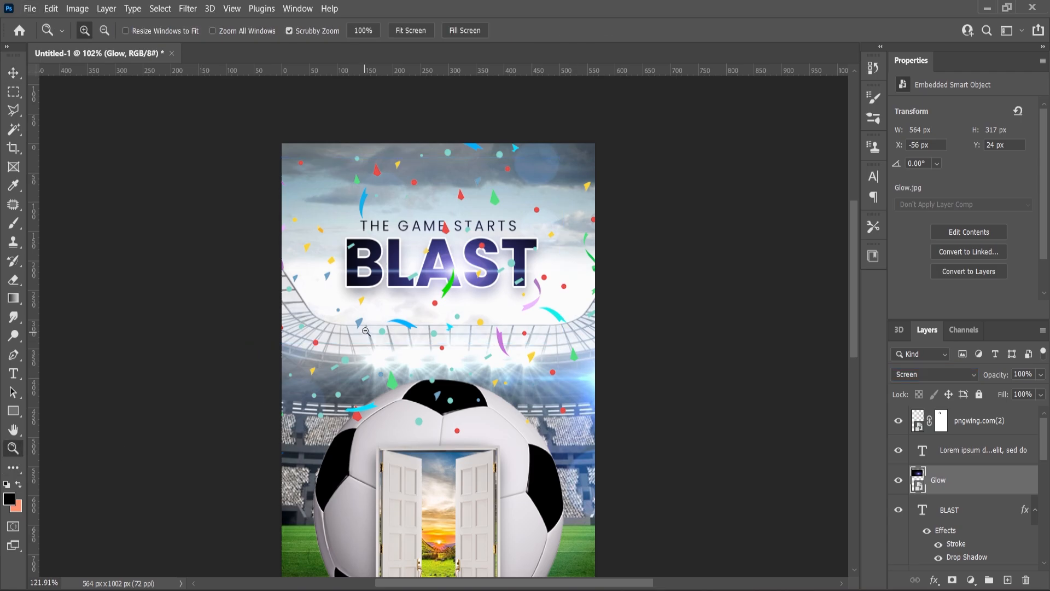
pyautogui.scroll(3, 382, 307)
pyautogui.click(13, 73)
pyautogui.moveTo(488, 251); pyautogui.dragTo(504, 278)
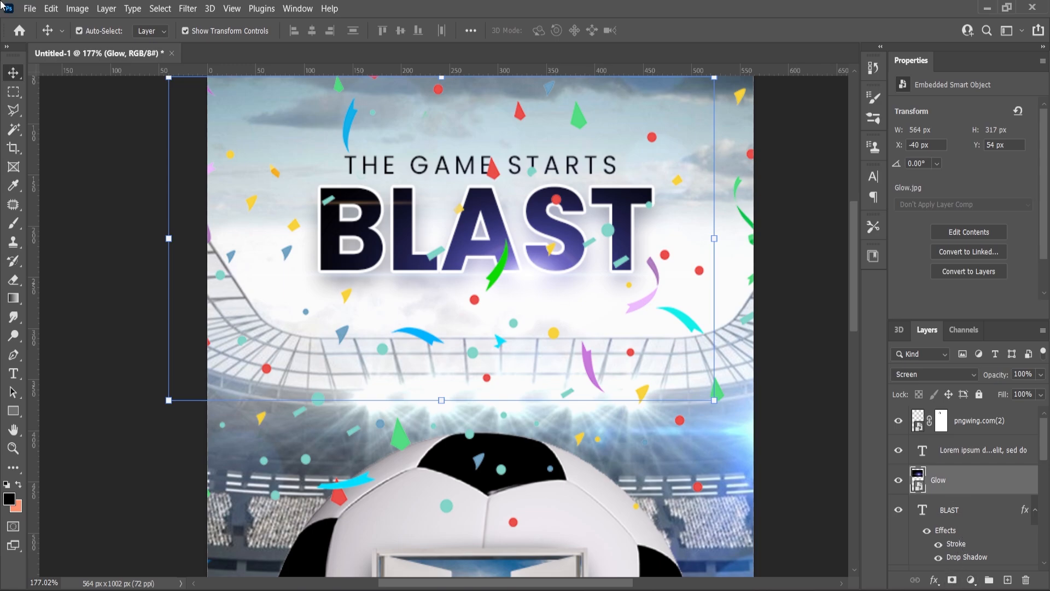
# - Apply a Levels adjustment to the Glow layer with the midtone input at about 0.93
pyautogui.click(77, 8)
pyautogui.moveTo(98, 44)
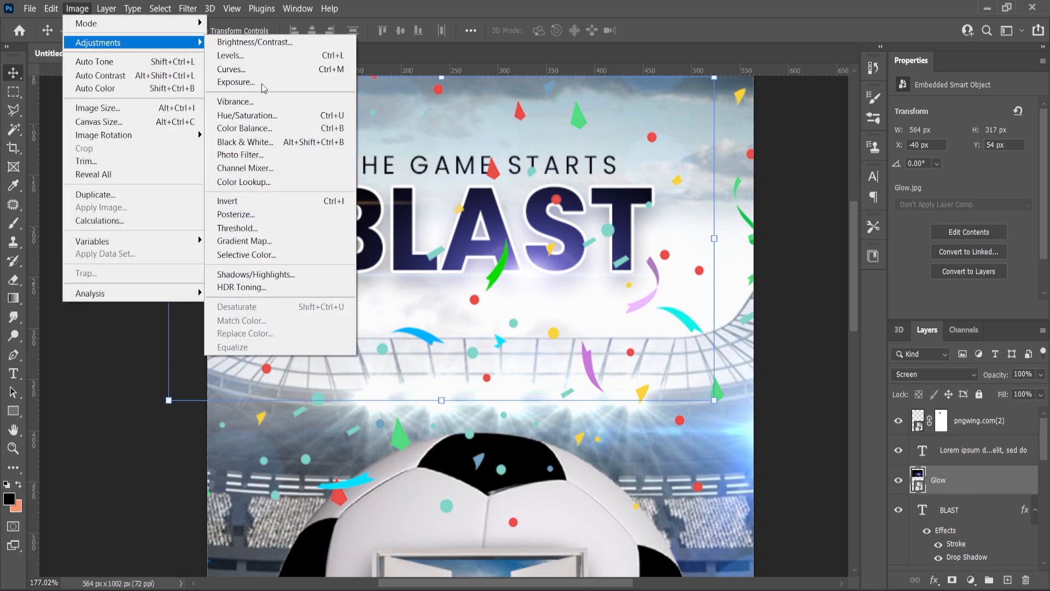
pyautogui.click(262, 56)
pyautogui.moveTo(610, 318); pyautogui.dragTo(613, 320)
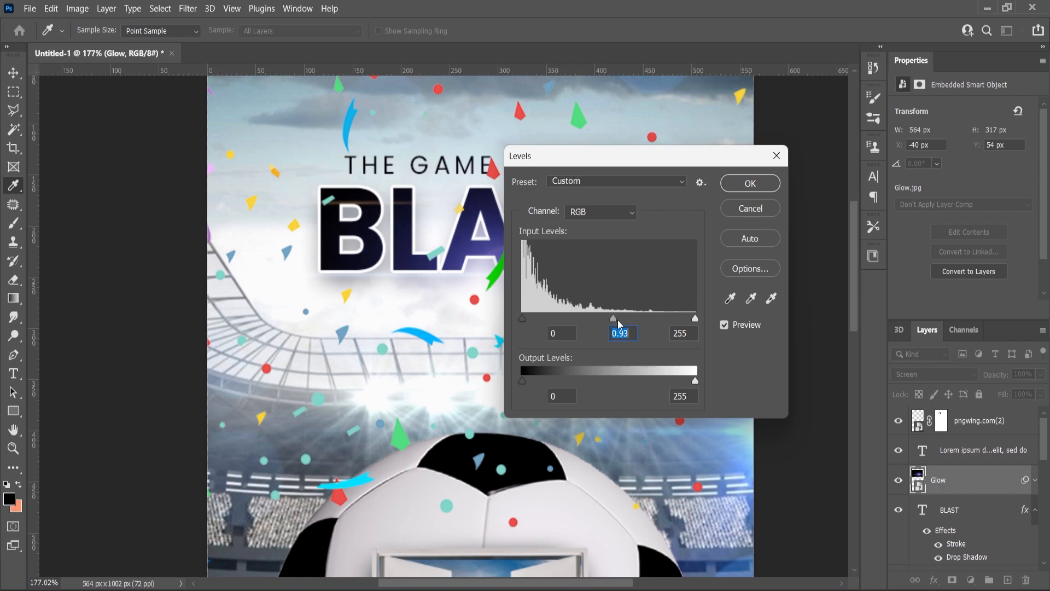
pyautogui.moveTo(698, 320); pyautogui.dragTo(694, 320)
pyautogui.click(748, 183)
pyautogui.press('v')
pyautogui.scroll(-3, 724, 348)
pyautogui.click(720, 344)
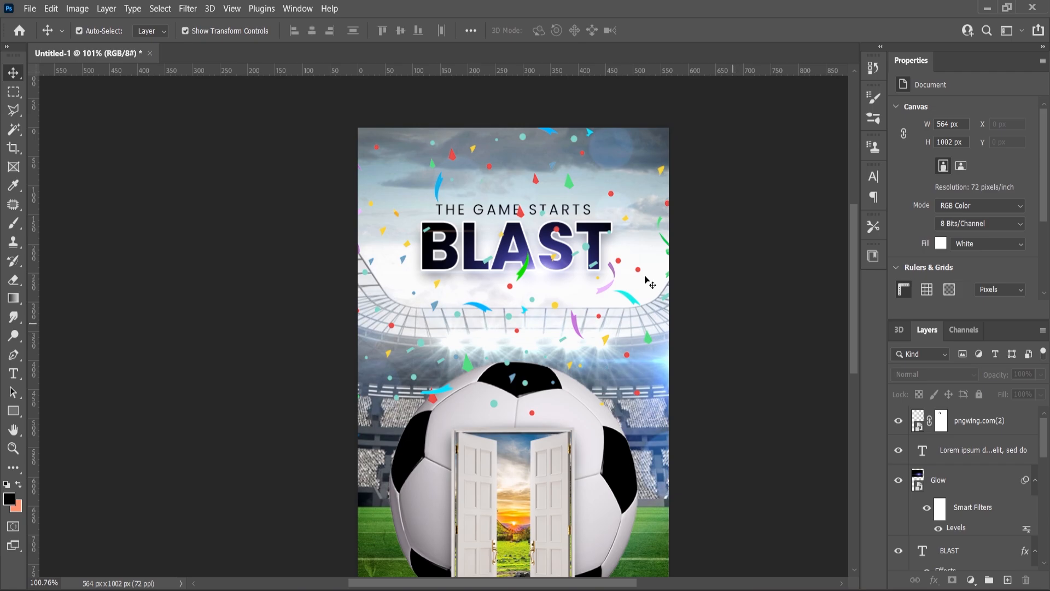
# - Place the Leak-13-PSD-Box image, enlarge it to about 744 x 496 px, and move it down over the ball and grass
pyautogui.scroll(-2, 649, 281)
pyautogui.hotkey('alt', 'Tab')
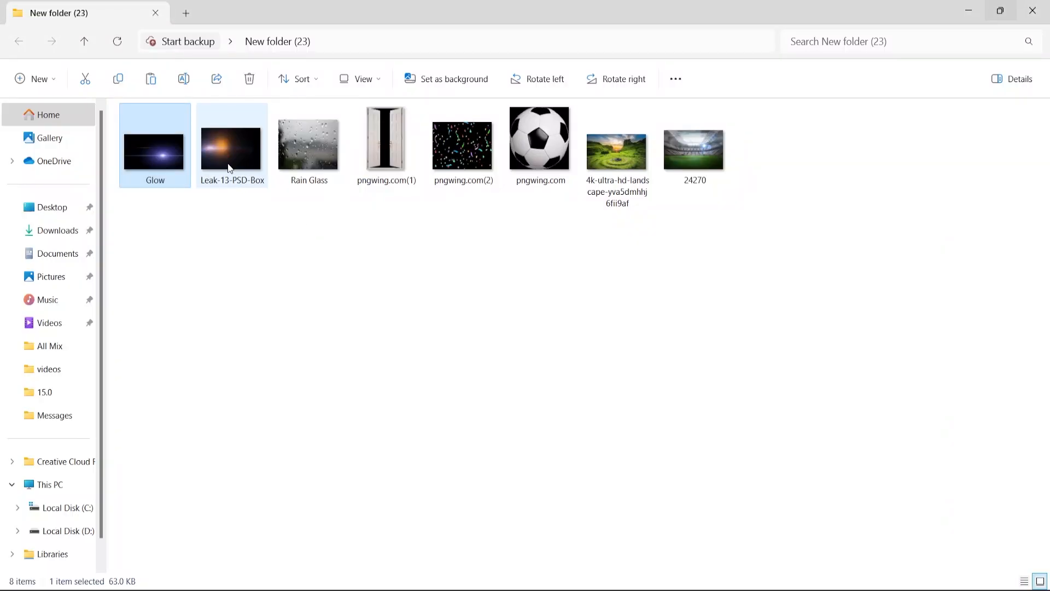
pyautogui.moveTo(228, 140); pyautogui.dragTo(400, 503)
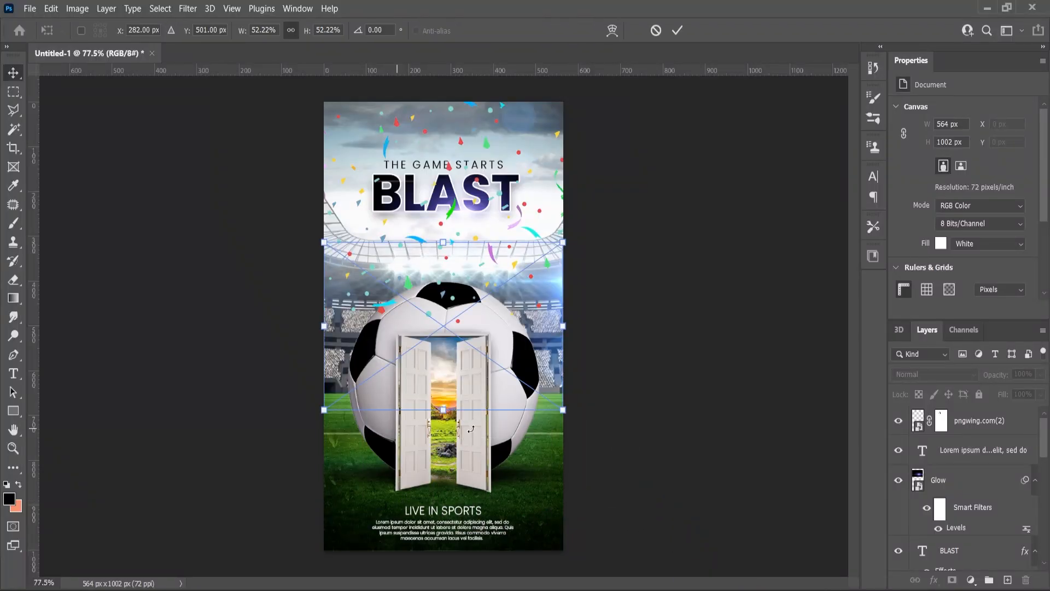
pyautogui.moveTo(443, 328); pyautogui.dragTo(430, 414)
pyautogui.moveTo(550, 330); pyautogui.dragTo(588, 303)
pyautogui.press('Return')
# - Set Leak-13-PSD-Box to Screen, scale it to 71.88%, and move it to X -271 px, Y 523 px at the poster's lower left
pyautogui.click(937, 376)
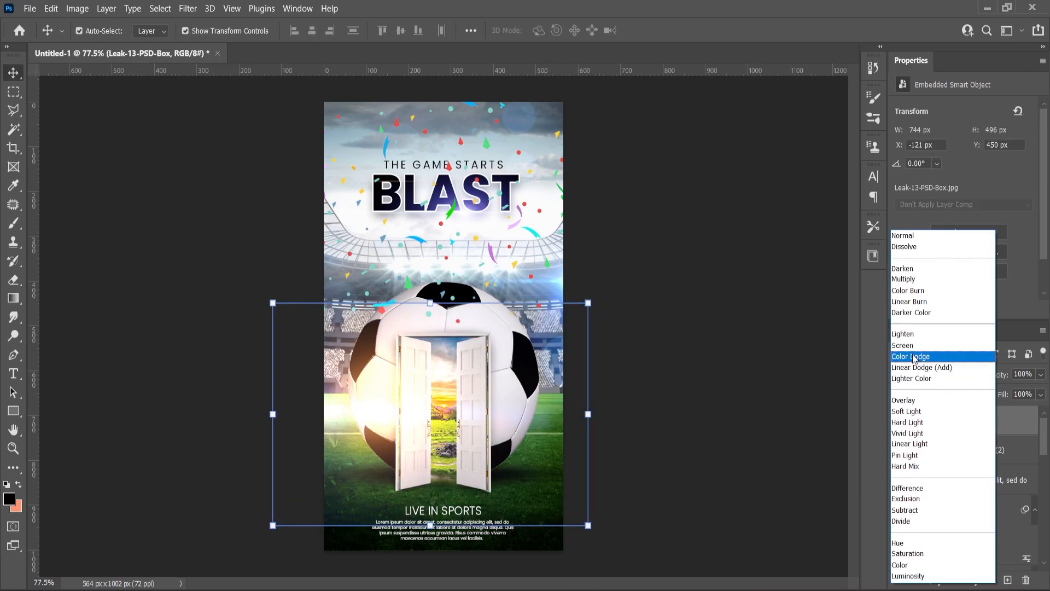
pyautogui.click(914, 356)
pyautogui.moveTo(336, 461); pyautogui.dragTo(286, 499)
pyautogui.moveTo(544, 343); pyautogui.dragTo(551, 337)
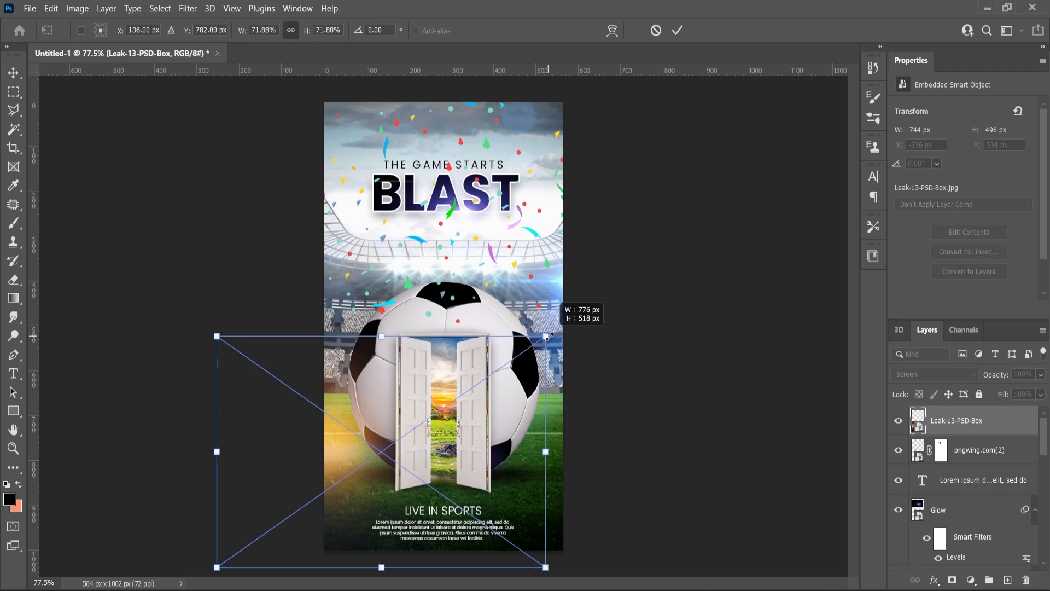
pyautogui.moveTo(344, 450); pyautogui.dragTo(335, 451)
pyautogui.press('Return')
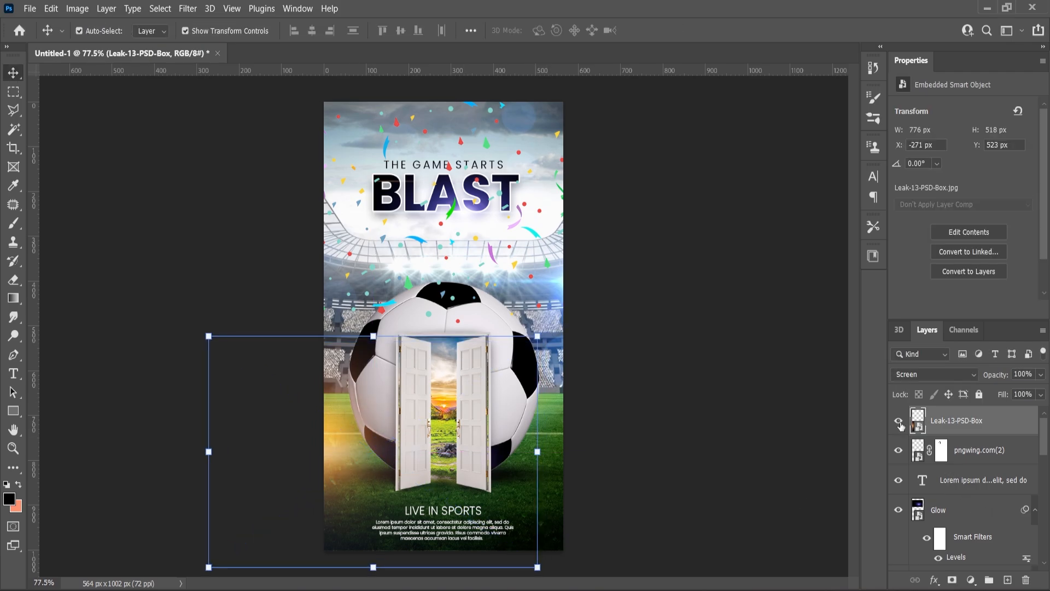
# - Add a Levels adjustment layer above all other layers with the midtone input set to 0.94
pyautogui.click(12, 452)
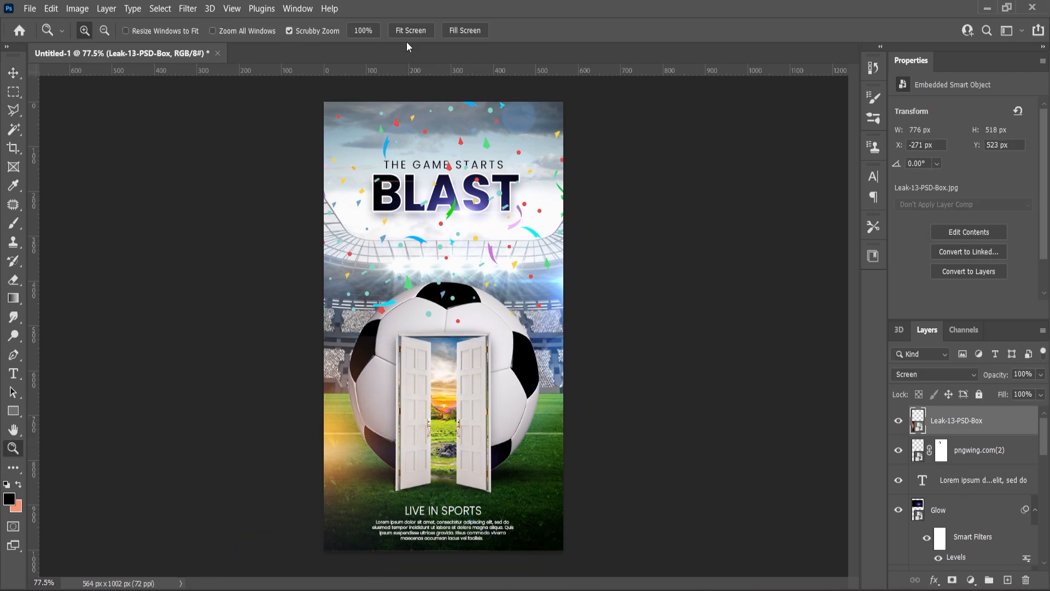
pyautogui.click(407, 33)
pyautogui.scroll(2, 586, 383)
pyautogui.scroll(-4, 586, 383)
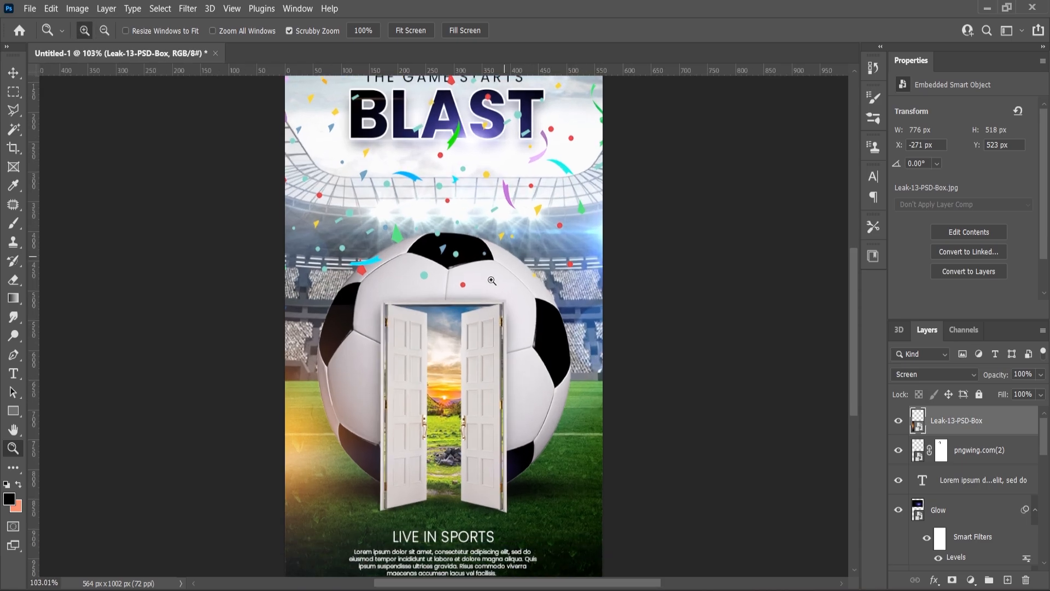
pyautogui.scroll(1, 586, 383)
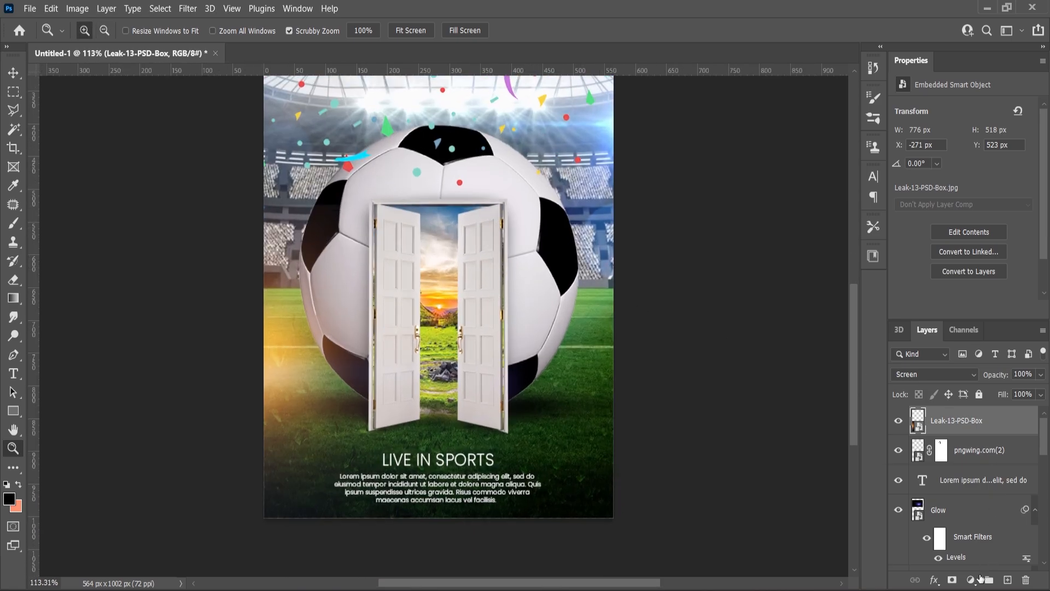
pyautogui.click(973, 579)
pyautogui.click(973, 397)
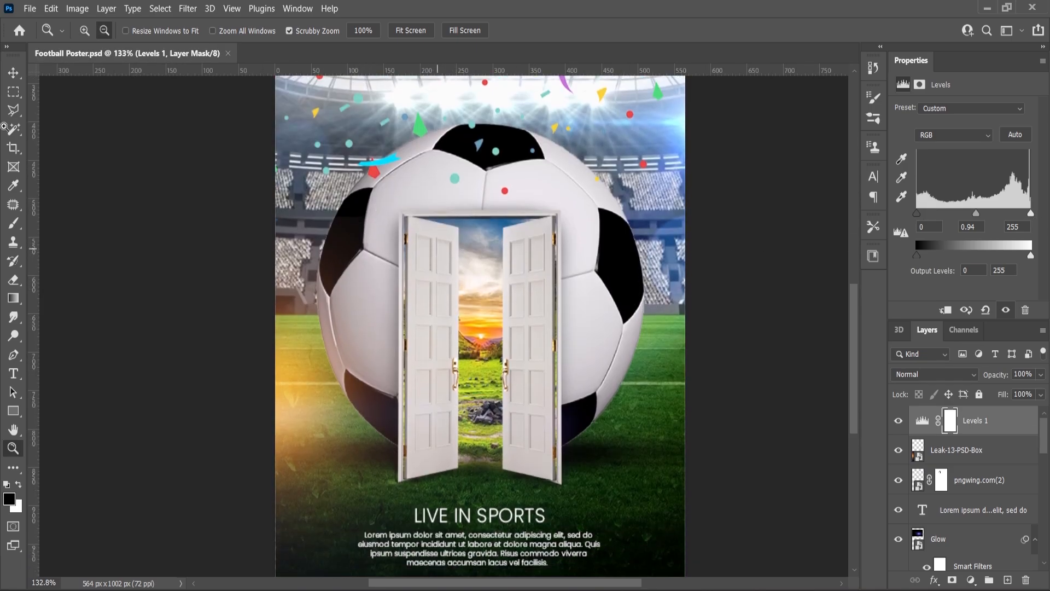
# - Check the Leak-13-PSD-Box light leak by hiding and showing it, and lock the layer completely
pyautogui.click(20, 68)
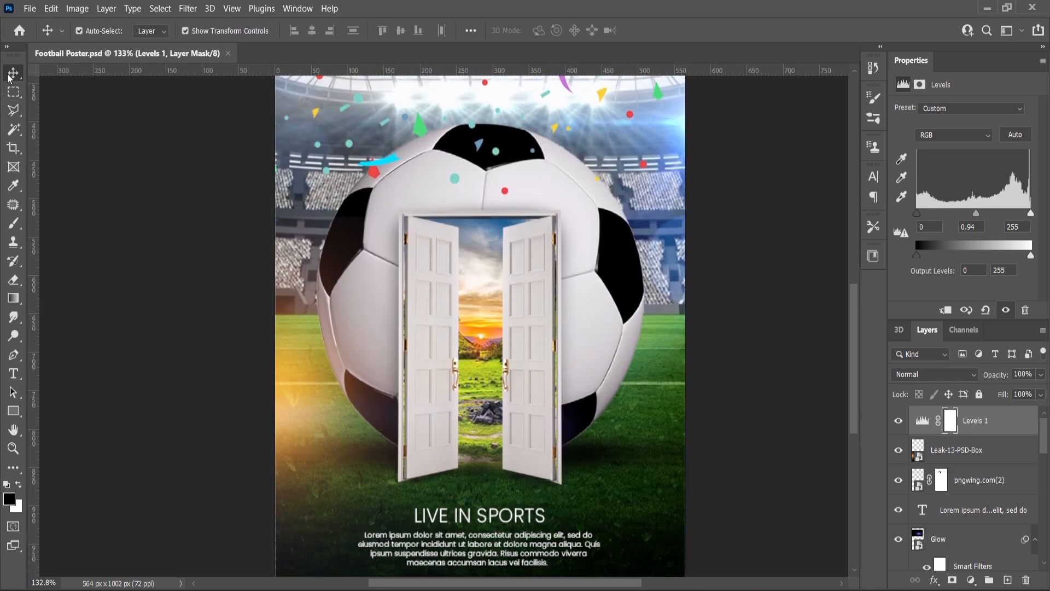
pyautogui.click(455, 299)
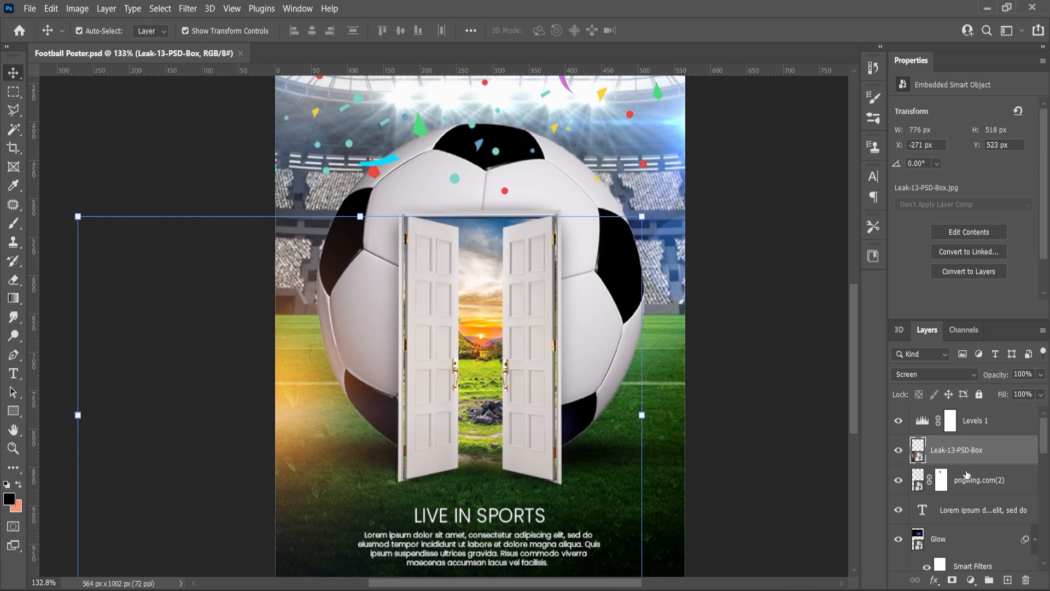
pyautogui.click(902, 453)
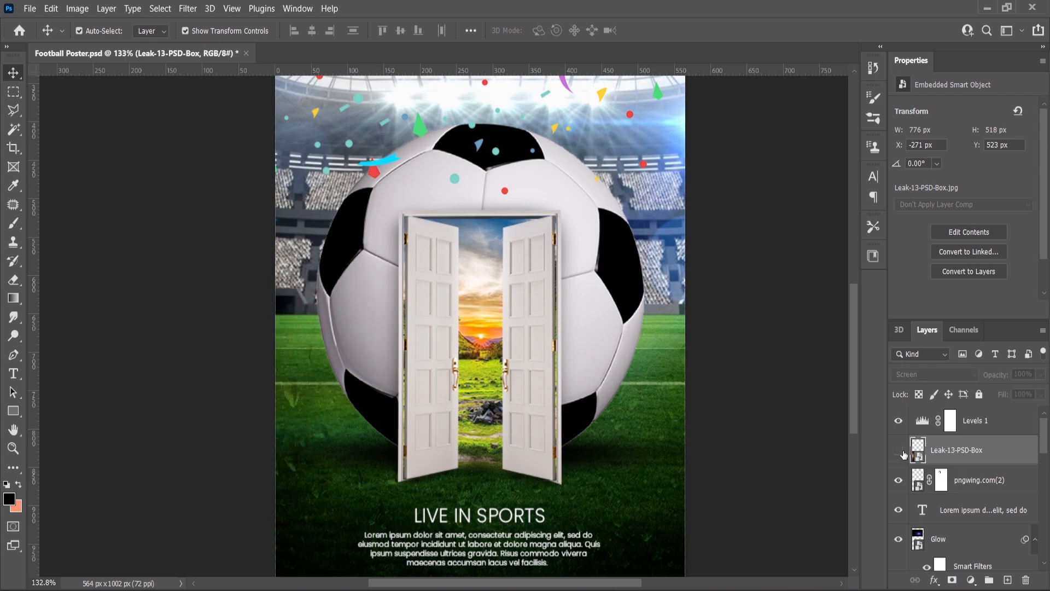
pyautogui.click(902, 454)
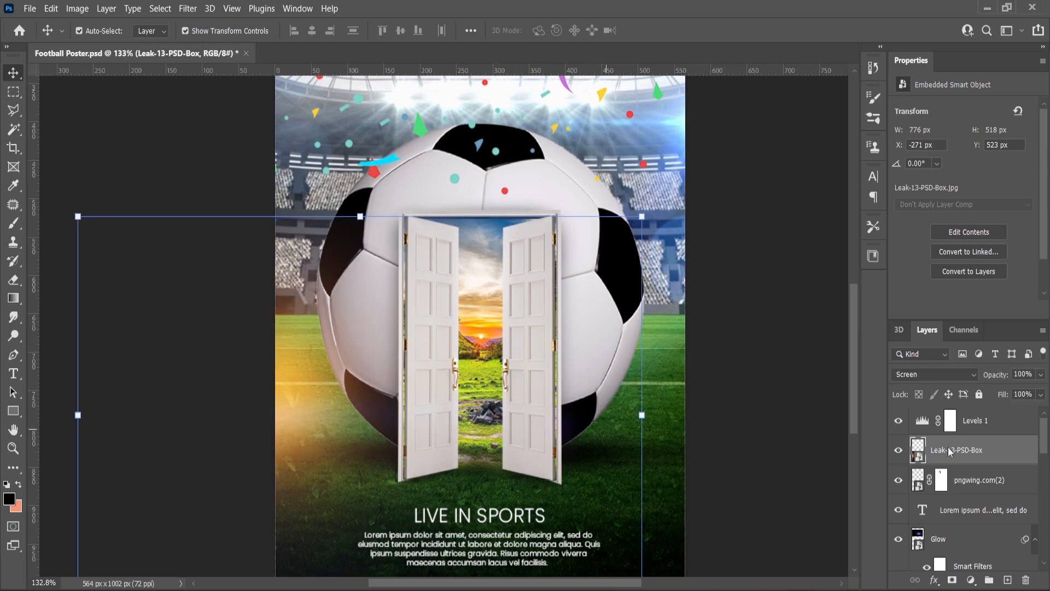
pyautogui.click(979, 395)
# - Free-transform the door, landscape and Layer 2 layers together, moving them up to X 282 px, Y 676 px
pyautogui.click(548, 374)
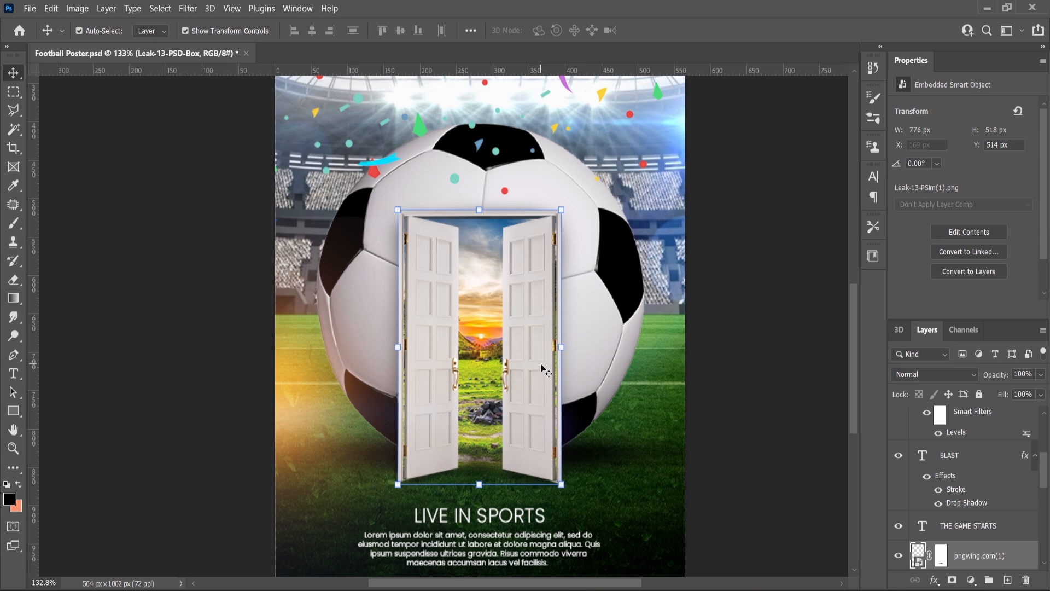
pyautogui.scroll(-2, 976, 528)
pyautogui.keyDown('shift'); pyautogui.click(975, 528); pyautogui.keyUp('shift')
pyautogui.keyDown('shift'); pyautogui.click(955, 556); pyautogui.keyUp('shift')
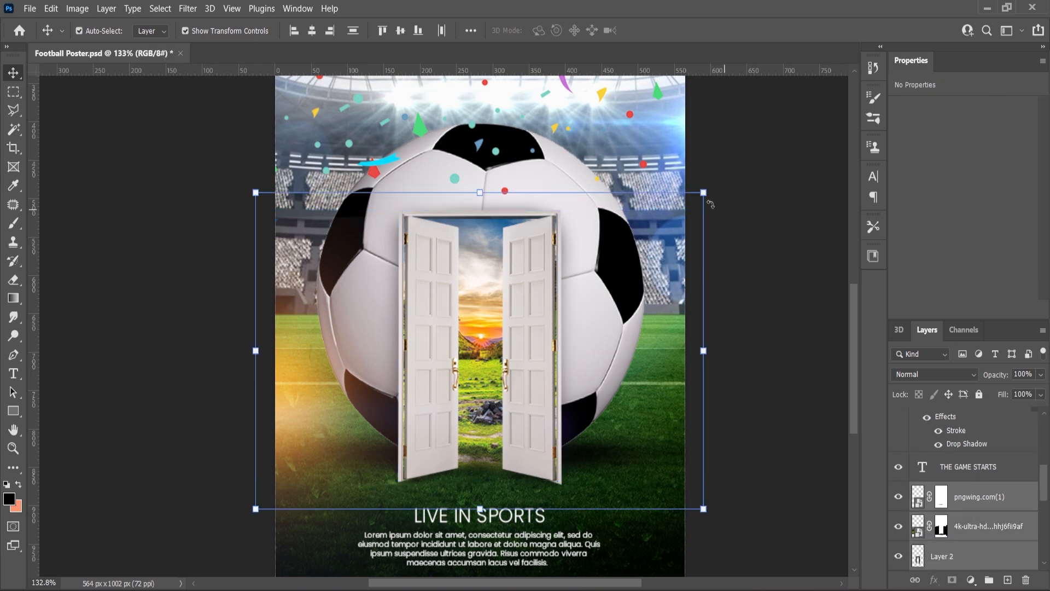
pyautogui.hotkey('ctrl', 't')
pyautogui.moveTo(704, 192); pyautogui.dragTo(700, 212)
pyautogui.hotkey('ctrl', 'z')
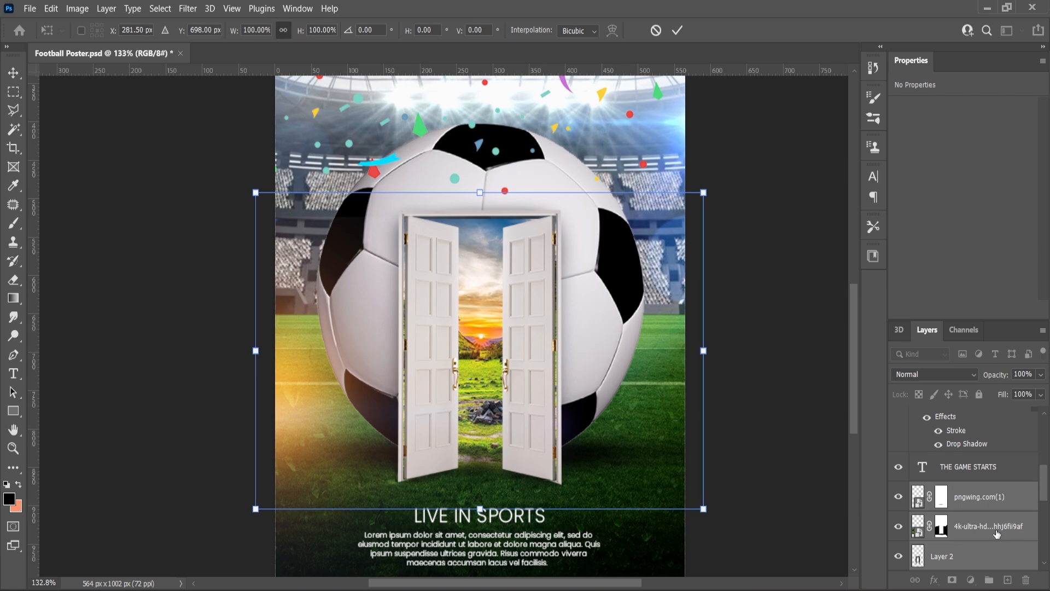
pyautogui.scroll(4, 546, 432)
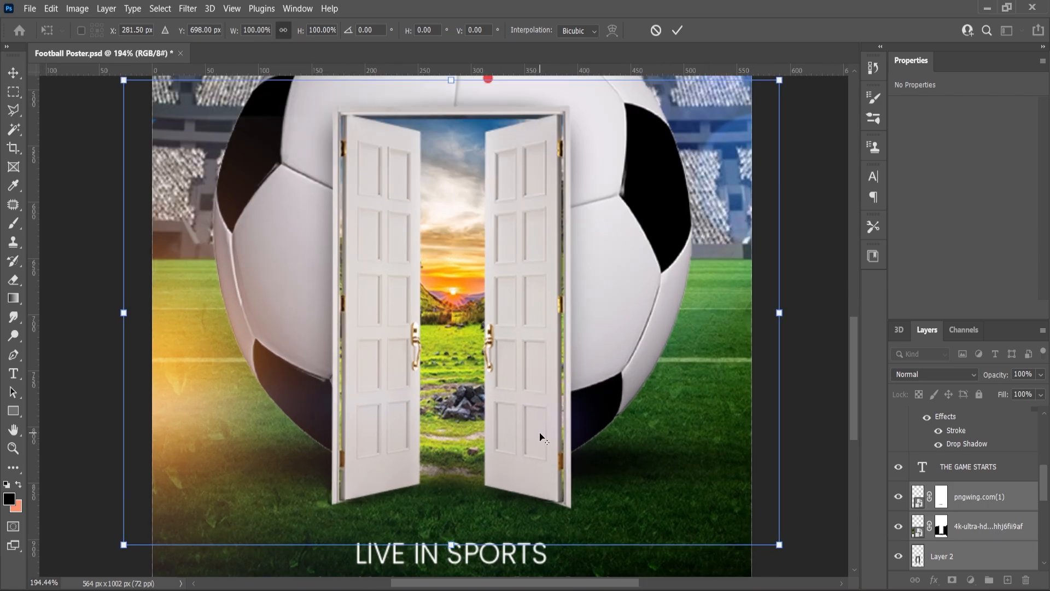
pyautogui.moveTo(543, 446); pyautogui.dragTo(542, 420)
pyautogui.scroll(-2, 546, 481)
pyautogui.scroll(-1, 547, 475)
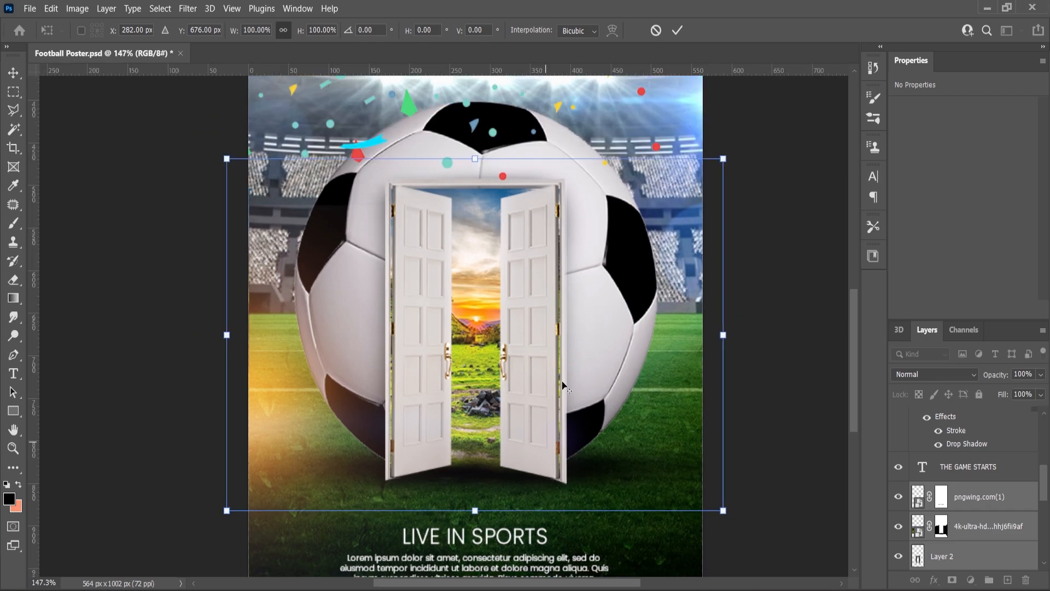
# - Scale the door, landscape and Layer 2 group selection to 96.11% and reposition it at X 281.5 px, Y 684 px
pyautogui.moveTo(723, 158)
pyautogui.mouseDown()
pyautogui.moveTo(706, 162)
pyautogui.moveTo(715, 166)
pyautogui.mouseUp()
pyautogui.moveTo(546, 392); pyautogui.dragTo(546, 398)
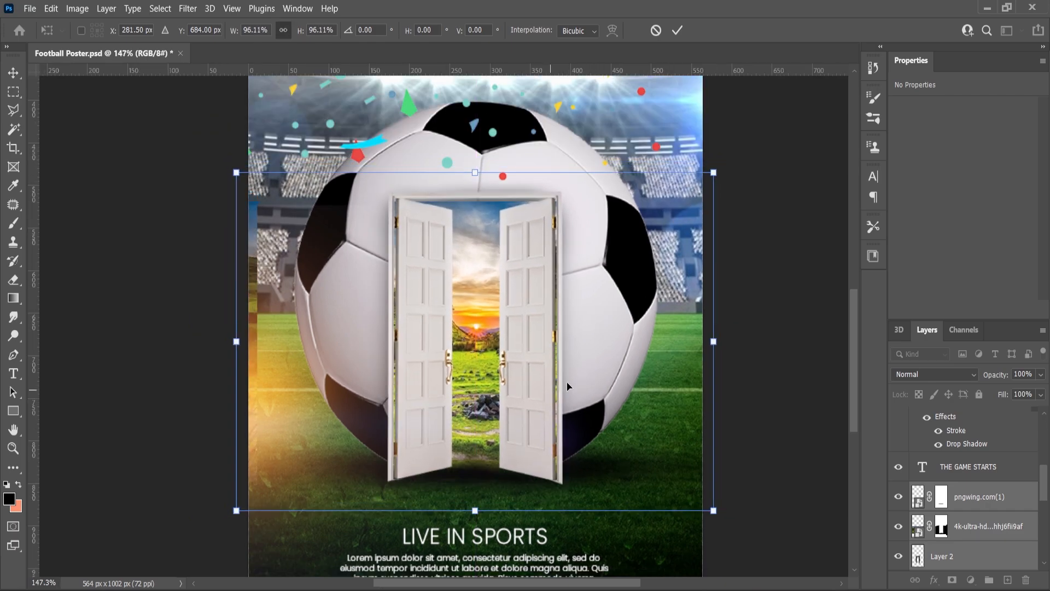
pyautogui.click(6, 452)
pyautogui.scroll(-3, 410, 321)
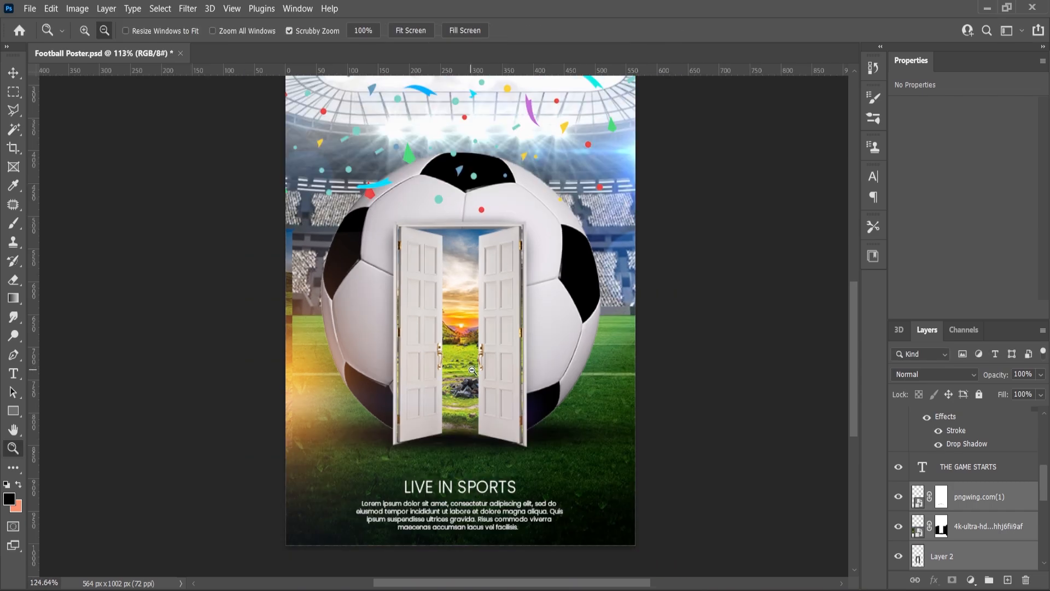
# - Check the door layer pngwing.com(1) and the landscape layer by hiding and showing each one
pyautogui.scroll(1, 470, 370)
pyautogui.click(964, 501)
pyautogui.click(898, 497)
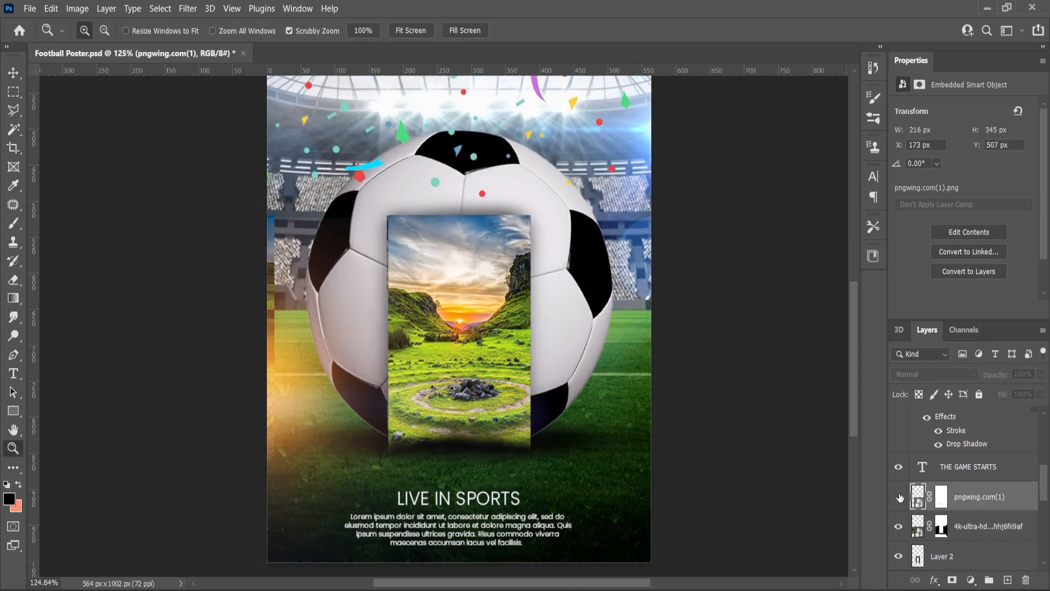
pyautogui.click(899, 497)
pyautogui.click(898, 527)
pyautogui.click(899, 526)
# - Paint black on the landscape layer's mask with a 150 px brush to hide the leftover strip along the poster's left edge
pyautogui.click(942, 527)
pyautogui.press('b')
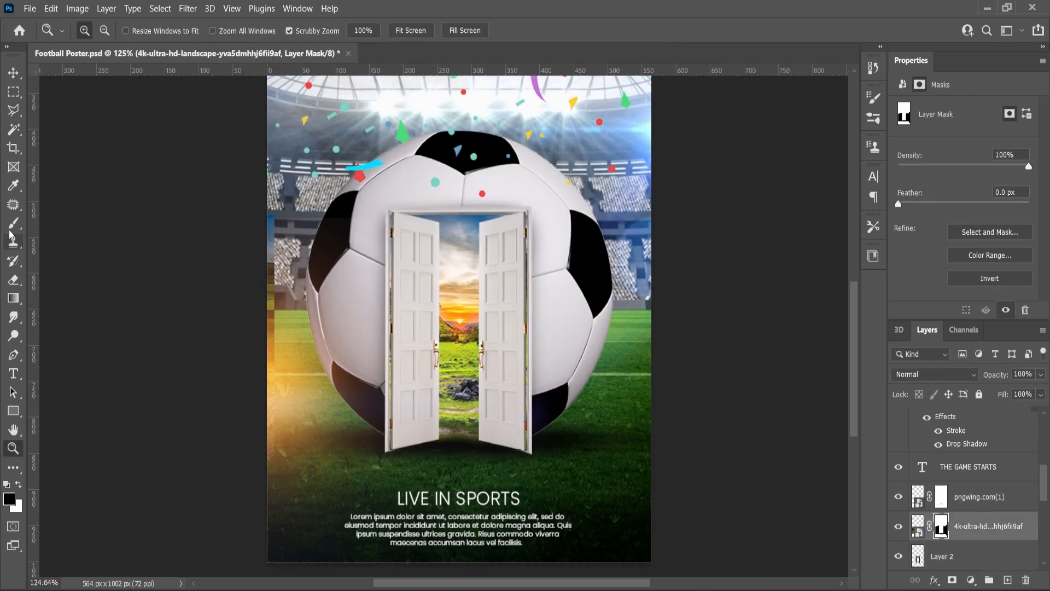
pyautogui.press(']')
pyautogui.press(']')
pyautogui.press(']')
pyautogui.press(']')
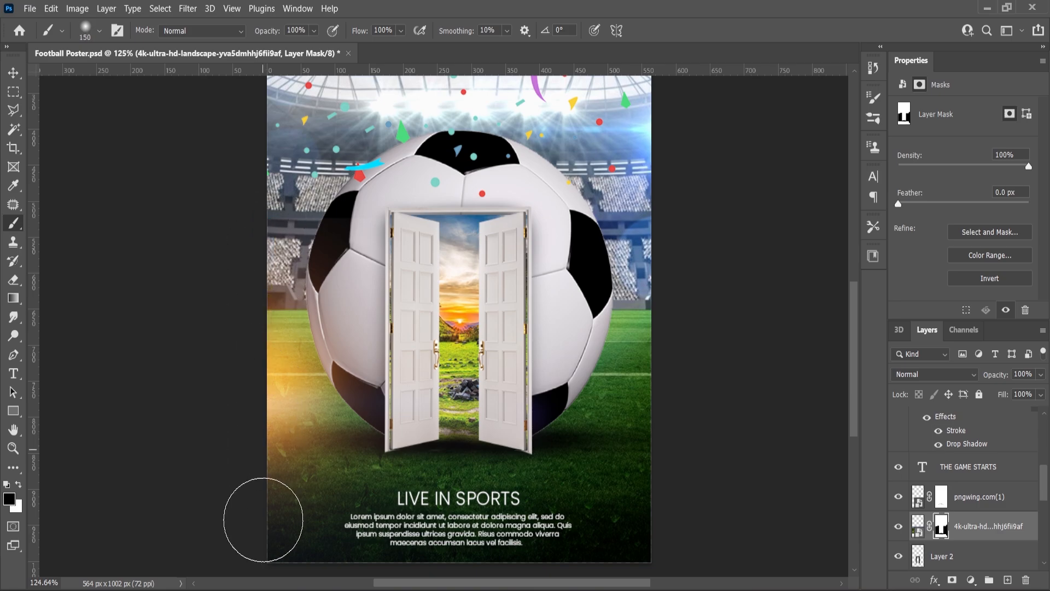
pyautogui.scroll(-2, 484, 405)
pyautogui.scroll(-1, 484, 404)
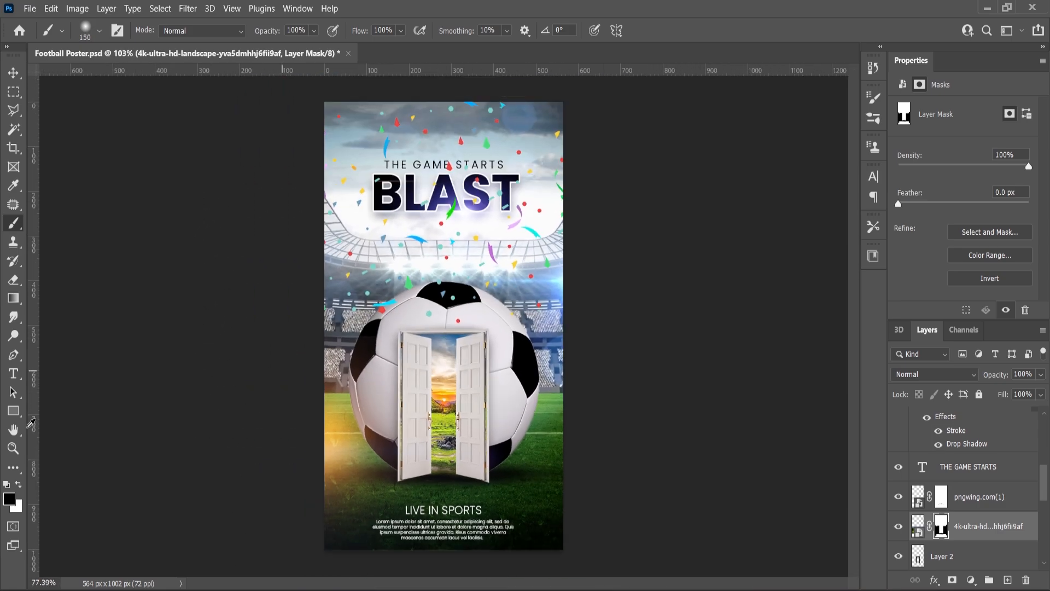
pyautogui.press('z')
pyautogui.click(411, 30)
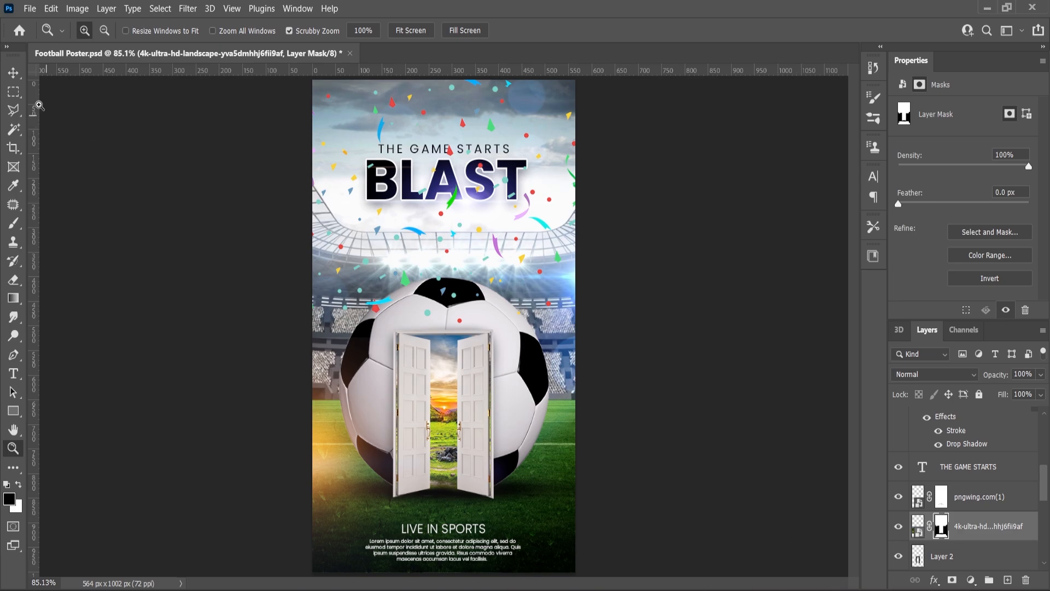
# - Move the confetti layer pngwing.com(2) below the THE GAME STARTS text layer in the layer order
pyautogui.press('v')
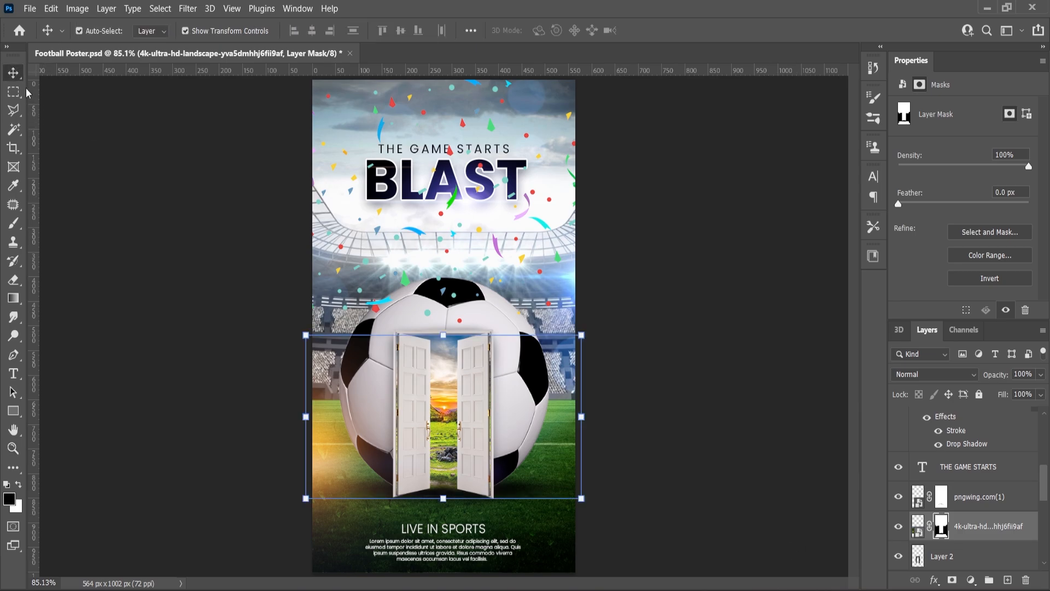
pyautogui.click(495, 245)
pyautogui.moveTo(973, 421); pyautogui.dragTo(963, 528)
pyautogui.scroll(-2, 954, 492)
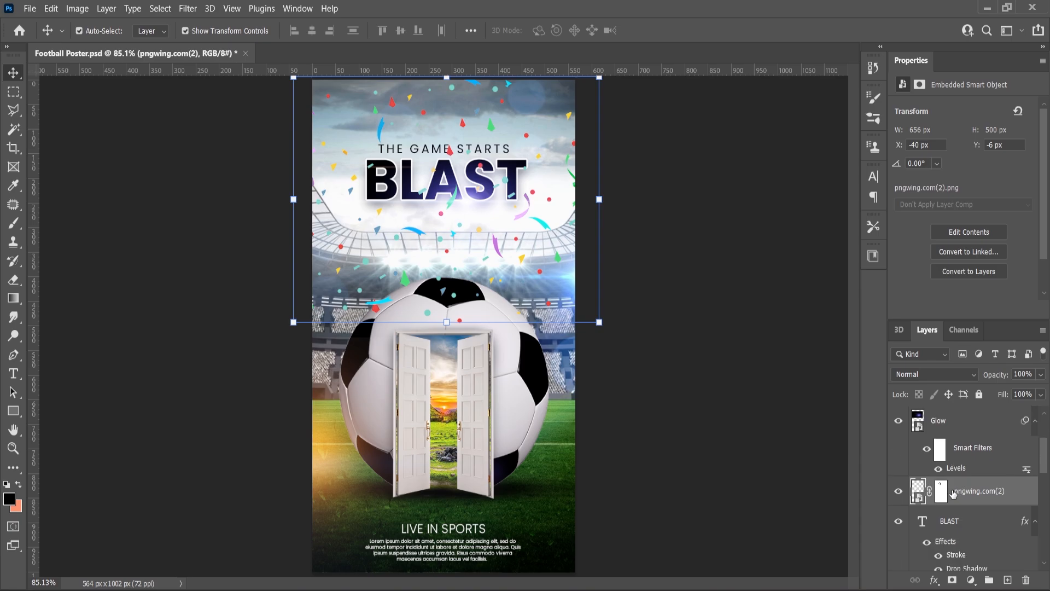
pyautogui.moveTo(962, 467)
pyautogui.mouseDown()
pyautogui.moveTo(958, 560)
pyautogui.moveTo(953, 480)
pyautogui.mouseUp()
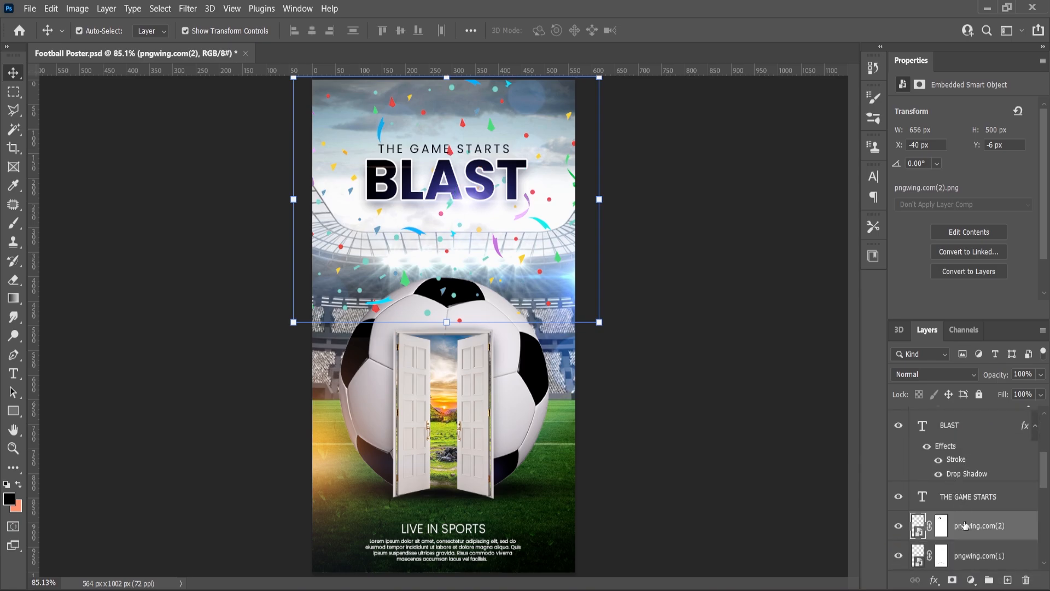
# - Paint black on the confetti layer's mask with a 70 px brush to remove the confetti pieces around the THE GAME STARTS text
pyautogui.scroll(4, 485, 175)
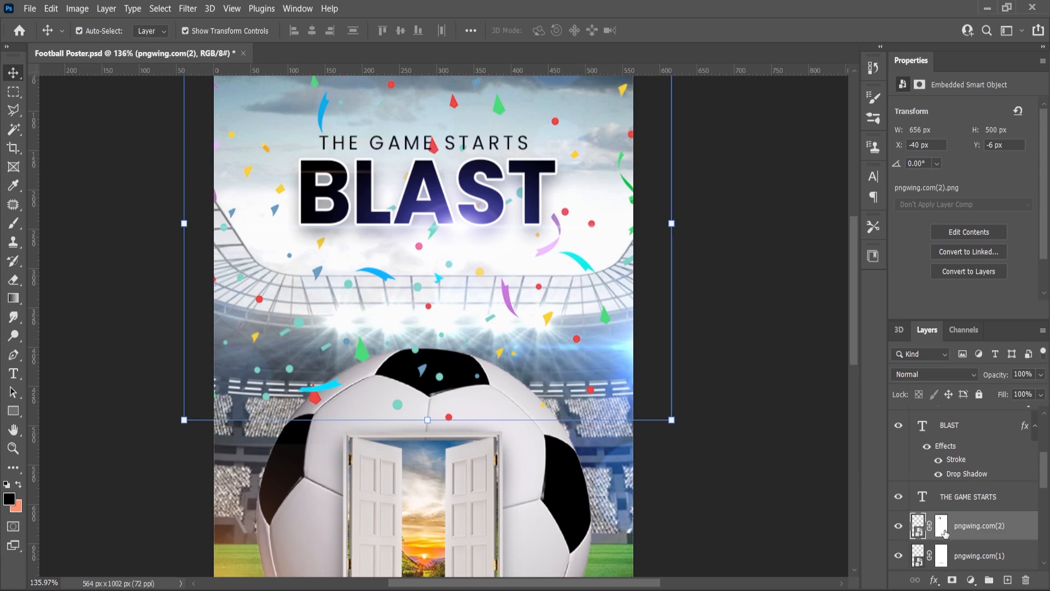
pyautogui.click(945, 533)
pyautogui.press('b')
pyautogui.scroll(2, 437, 144)
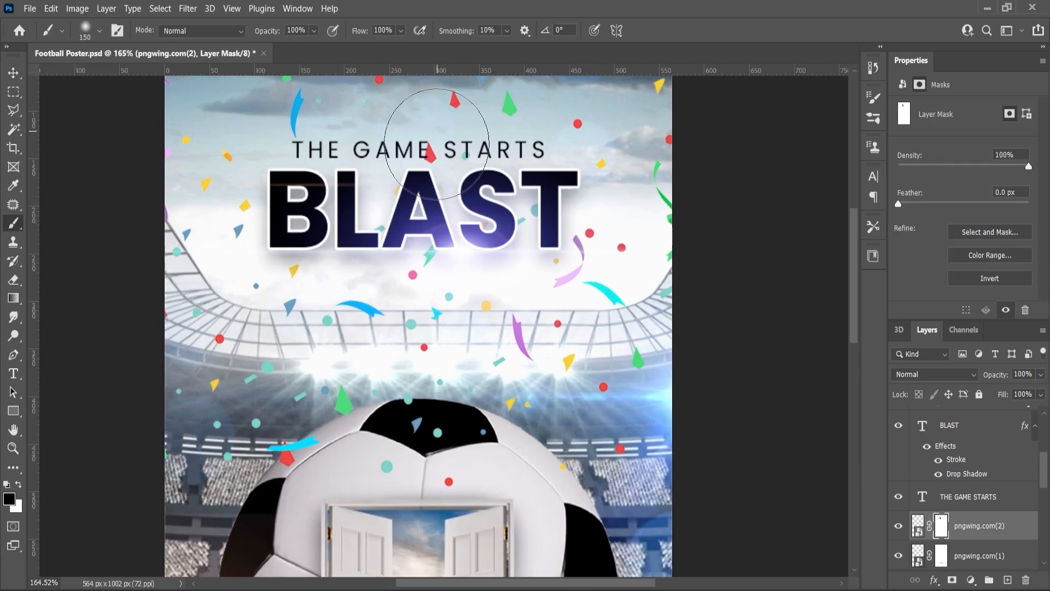
pyautogui.press('[')
pyautogui.press('[')
pyautogui.press('[')
pyautogui.press('[')
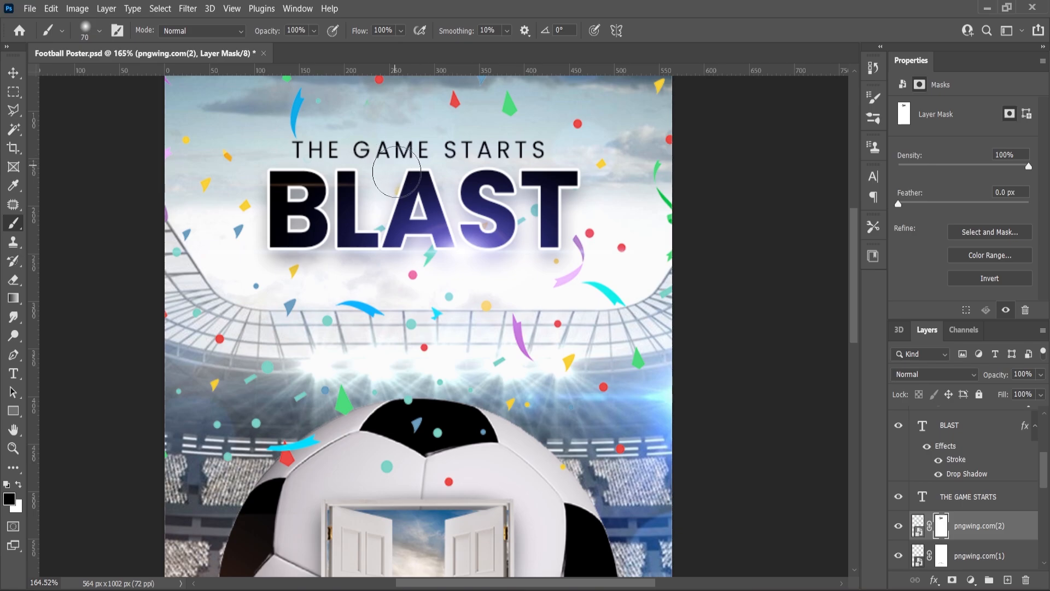
pyautogui.scroll(-10, 76, 405)
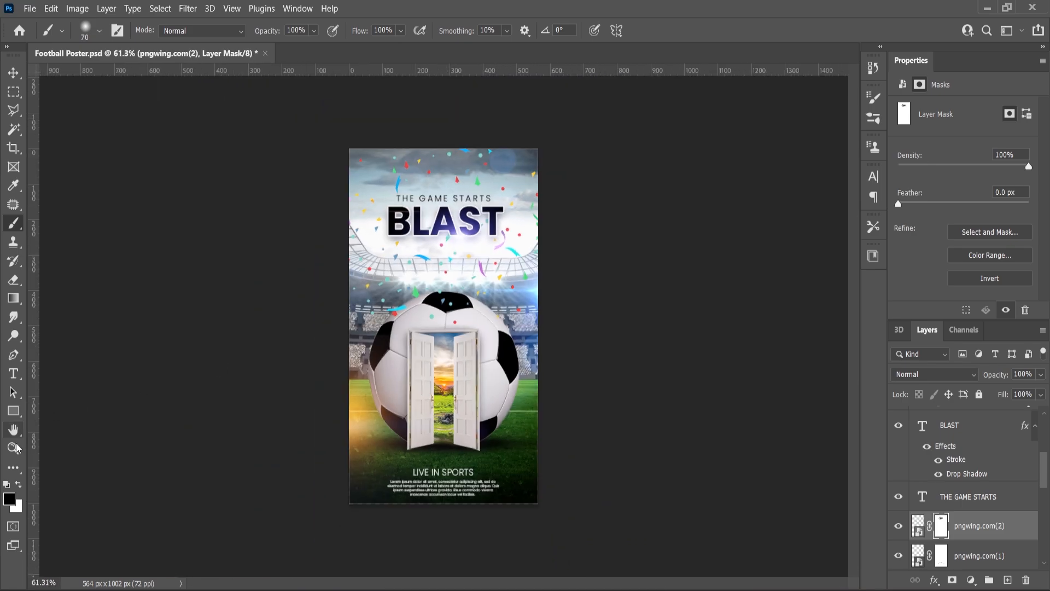
pyautogui.click(13, 448)
pyautogui.click(427, 32)
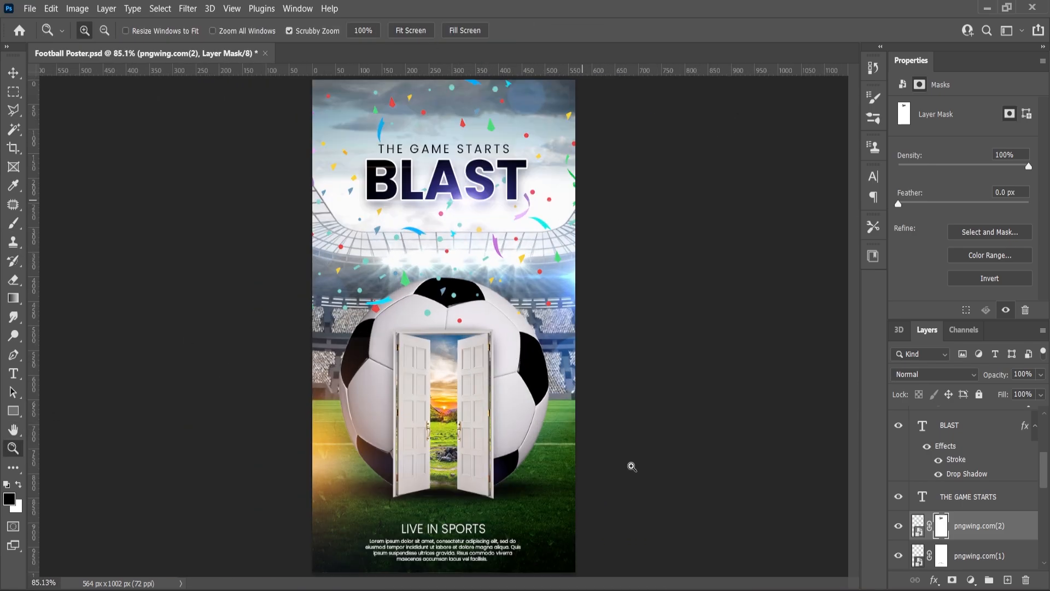